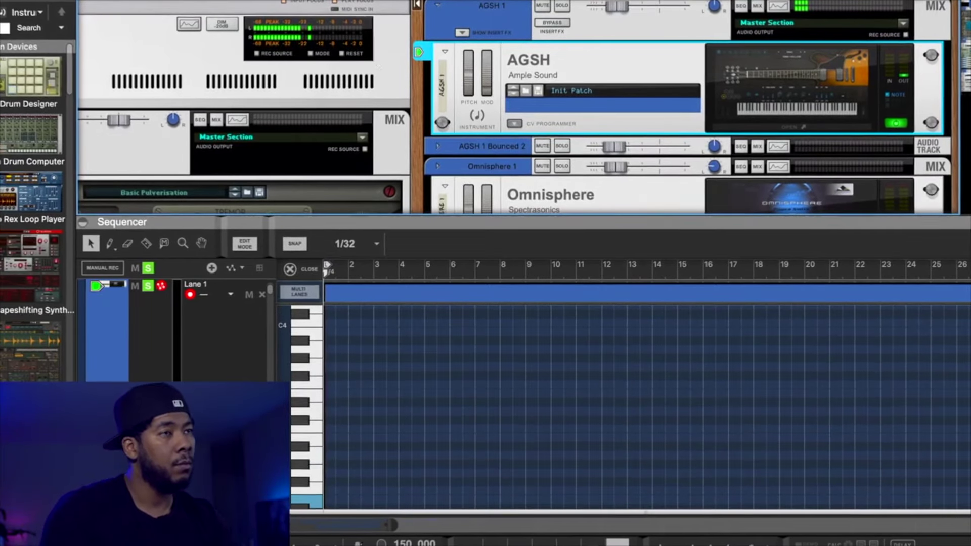
Step: Set the sequencer's snap value to 1/8
{"action": "left_click", "coordinate": [365, 242]}
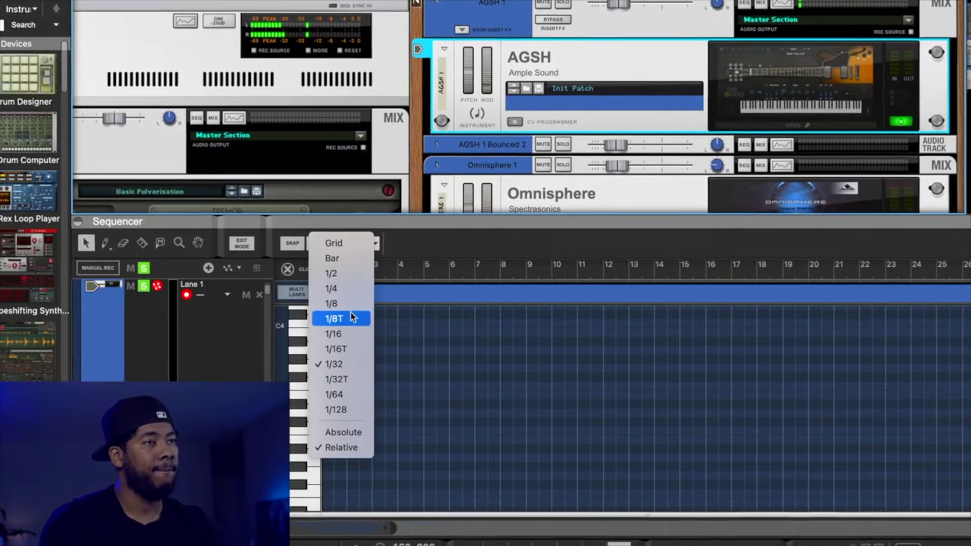
{"action": "left_click", "coordinate": [340, 303]}
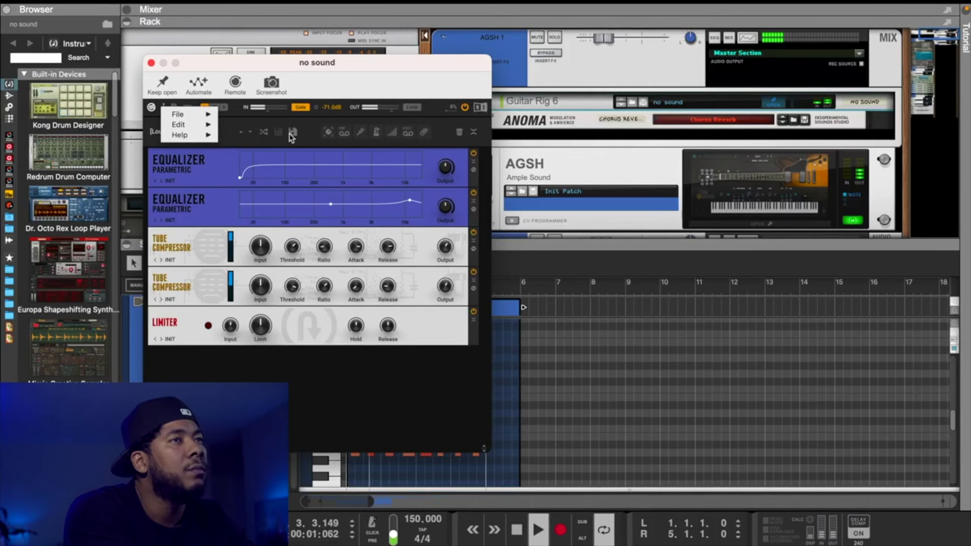
Step: Audition successive Guitar Rig 6 presets on the guitar, going through Low Riffer, Massive Wall Of Rock and Megaphone to the multiband compressor presets
{"action": "left_click", "coordinate": [235, 117]}
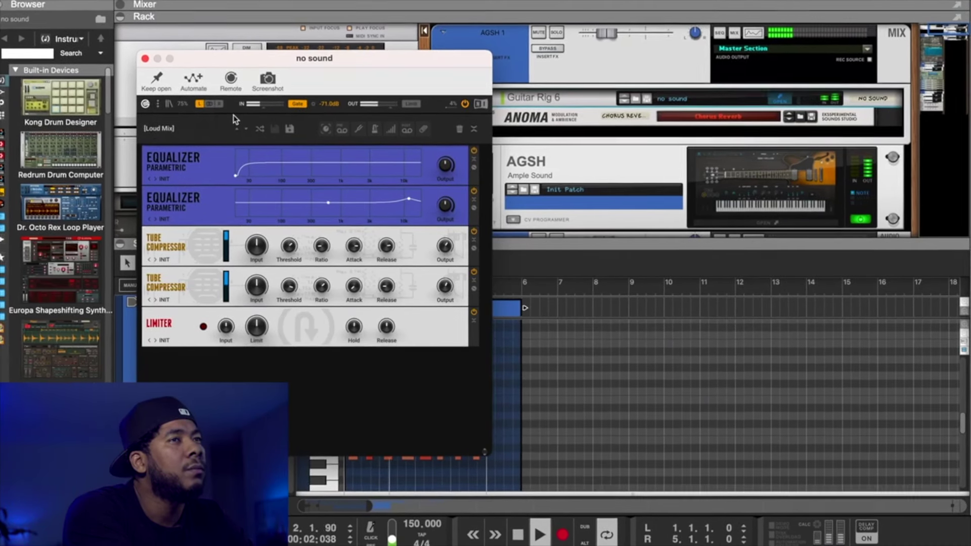
{"action": "left_click", "coordinate": [240, 127]}
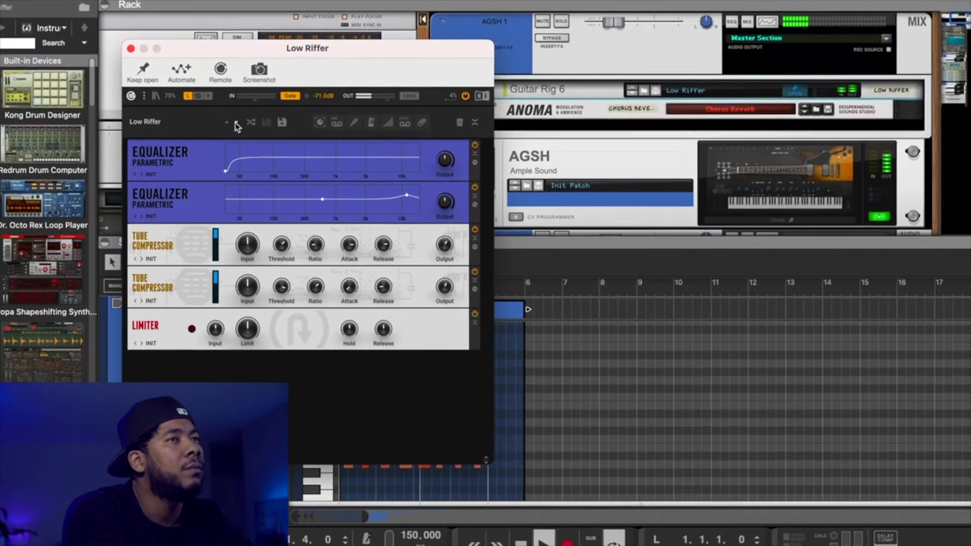
{"action": "left_click", "coordinate": [231, 121]}
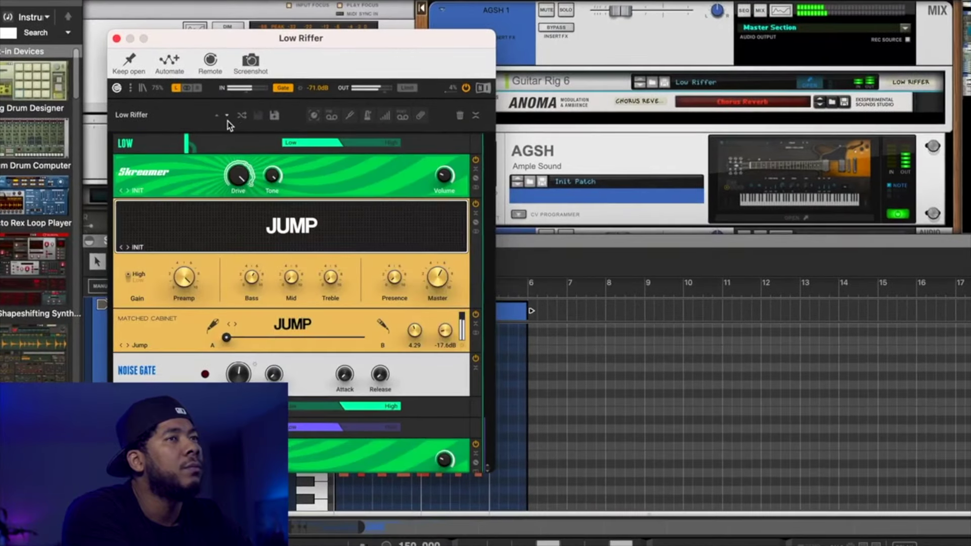
{"action": "left_click", "coordinate": [223, 115]}
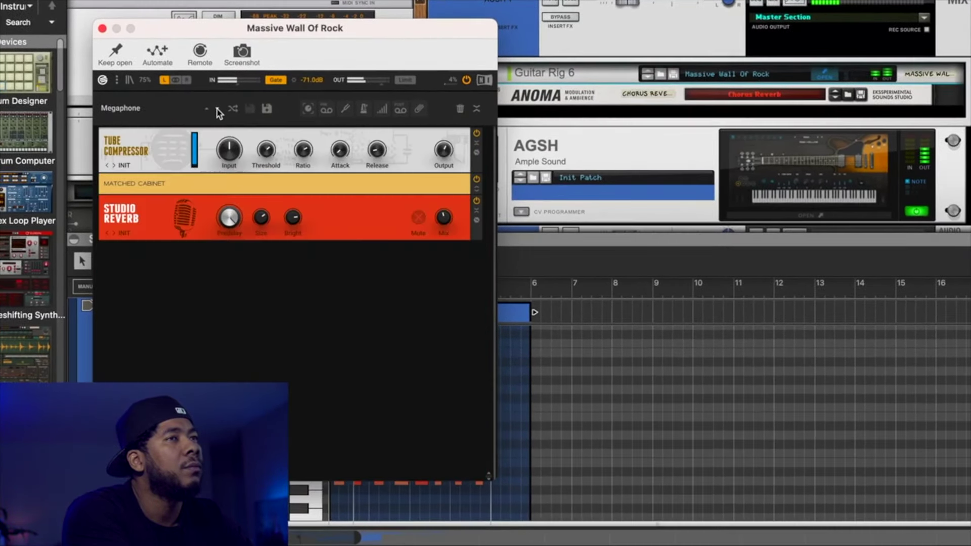
{"action": "left_click", "coordinate": [214, 109]}
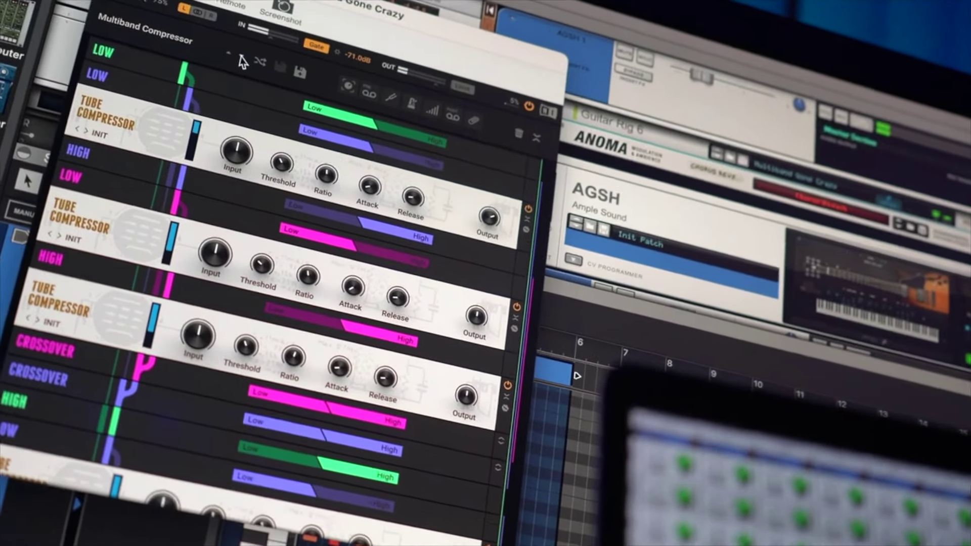
{"action": "left_click", "coordinate": [267, 79]}
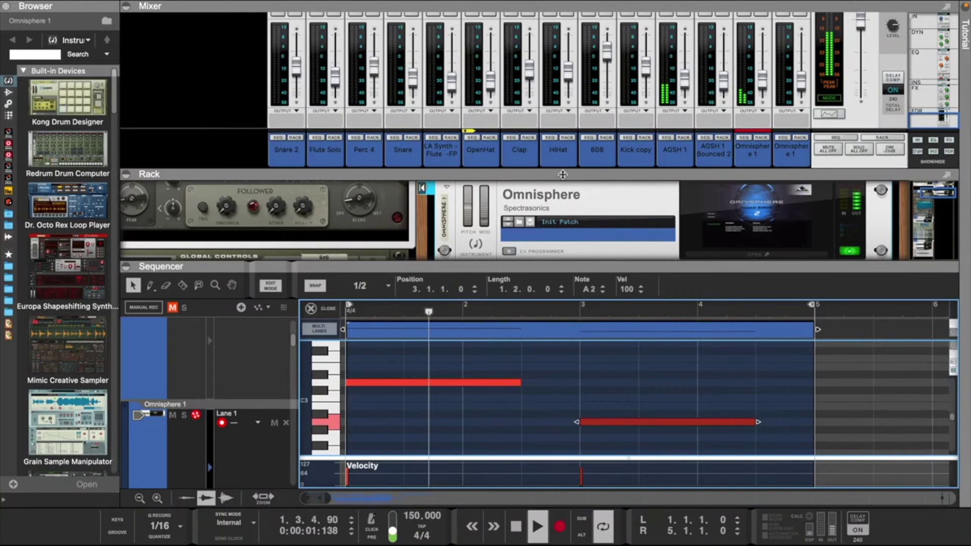
Step: Enlarge the rack at the mixer's expense and open the Omnisphere 1 channel's Spectrum EQ, moving its window clear of the sequencer notes
{"action": "left_click_drag", "start_coordinate": [581, 176], "coordinate": [581, 60]}
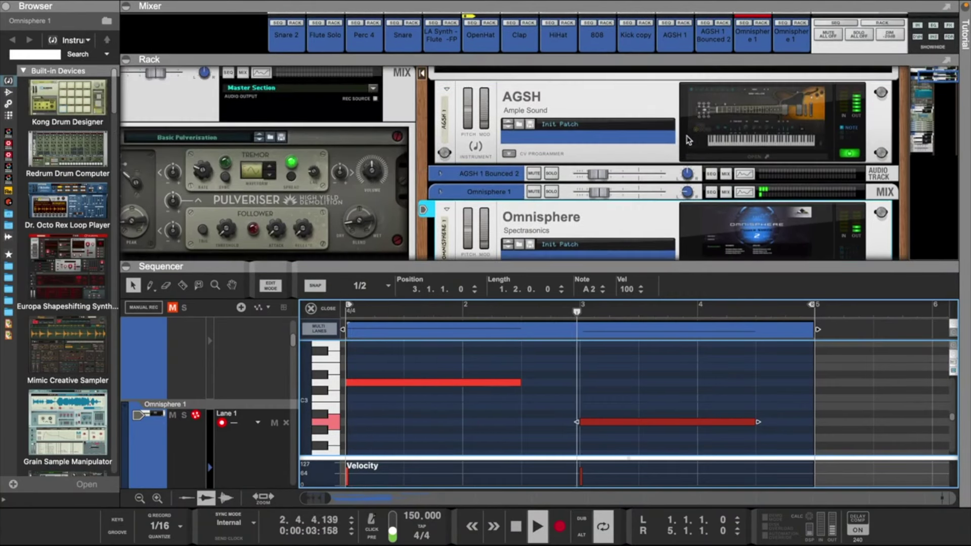
{"action": "left_click", "coordinate": [744, 193]}
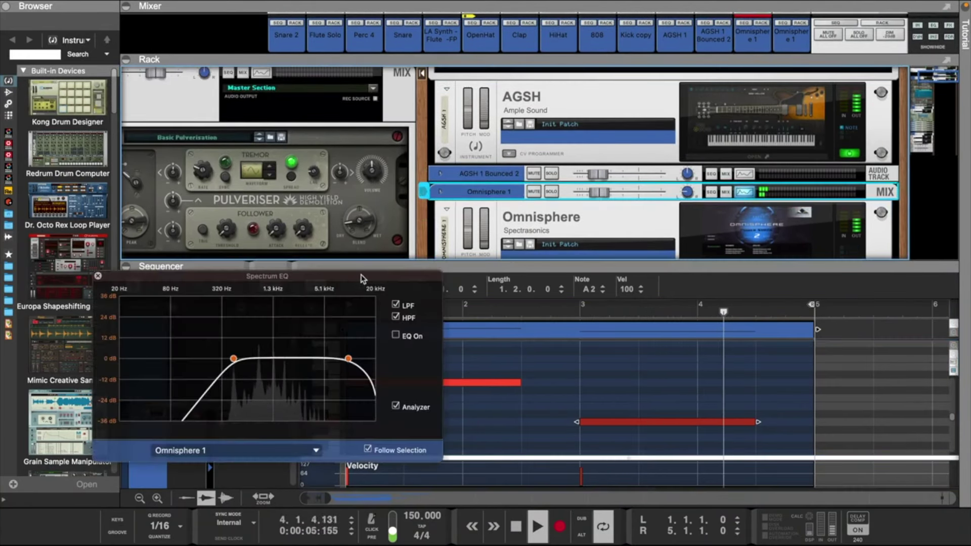
{"action": "left_click_drag", "start_coordinate": [361, 279], "coordinate": [418, 113]}
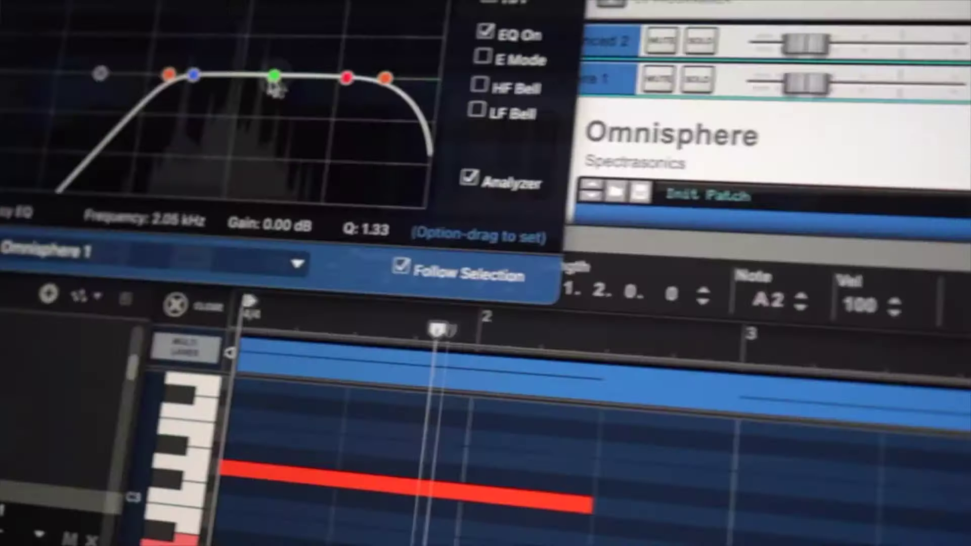
Step: Turn on the EQ with E Mode and boost Omnisphere 1's high-mid band by about 3.5 dB around 1.84 kHz
{"action": "left_click_drag", "start_coordinate": [345, 193], "coordinate": [341, 187]}
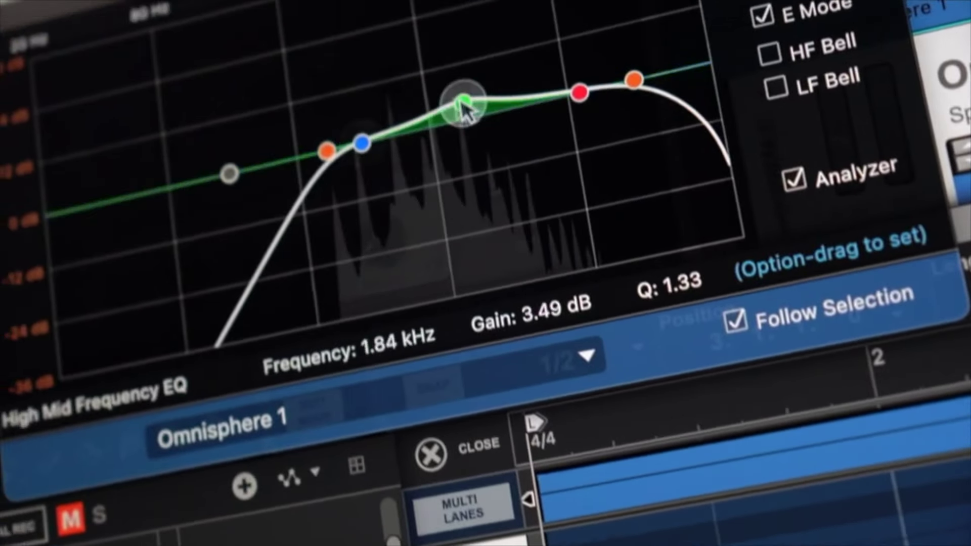
{"action": "left_click_drag", "start_coordinate": [434, 74], "coordinate": [408, 62]}
{"action": "left_click_drag", "start_coordinate": [476, 173], "coordinate": [495, 180]}
{"action": "left_click", "coordinate": [402, 222]}
{"action": "left_click_drag", "start_coordinate": [365, 234], "coordinate": [349, 241]}
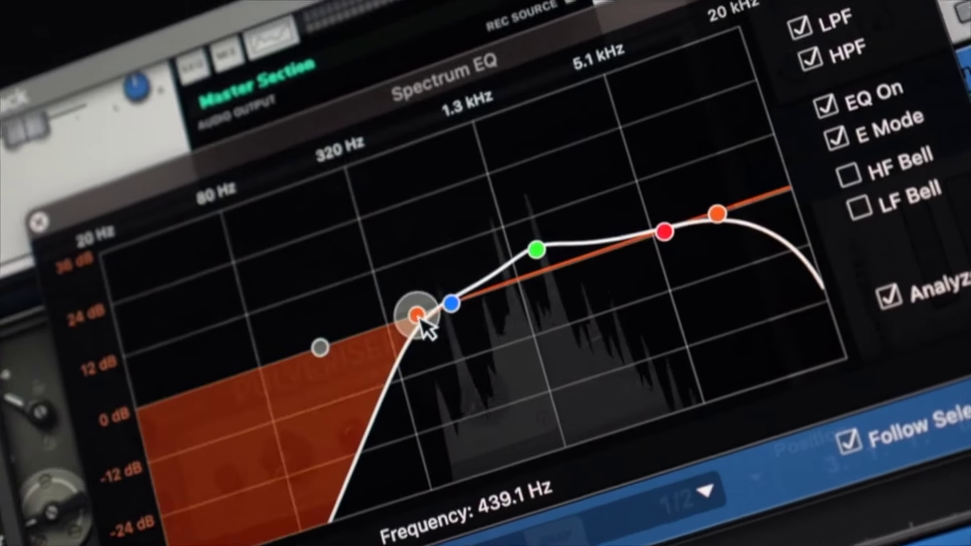
{"action": "left_click", "coordinate": [734, 219]}
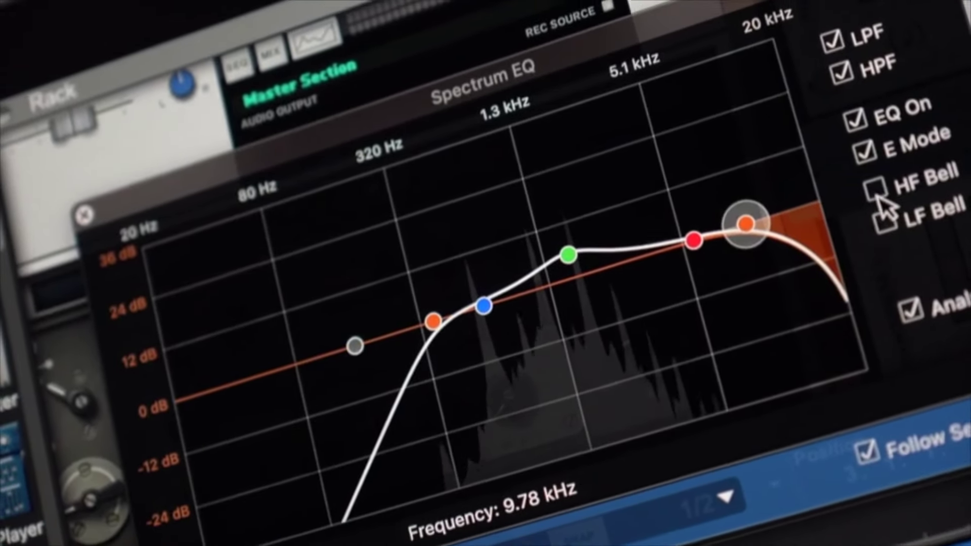
{"action": "left_click", "coordinate": [864, 181]}
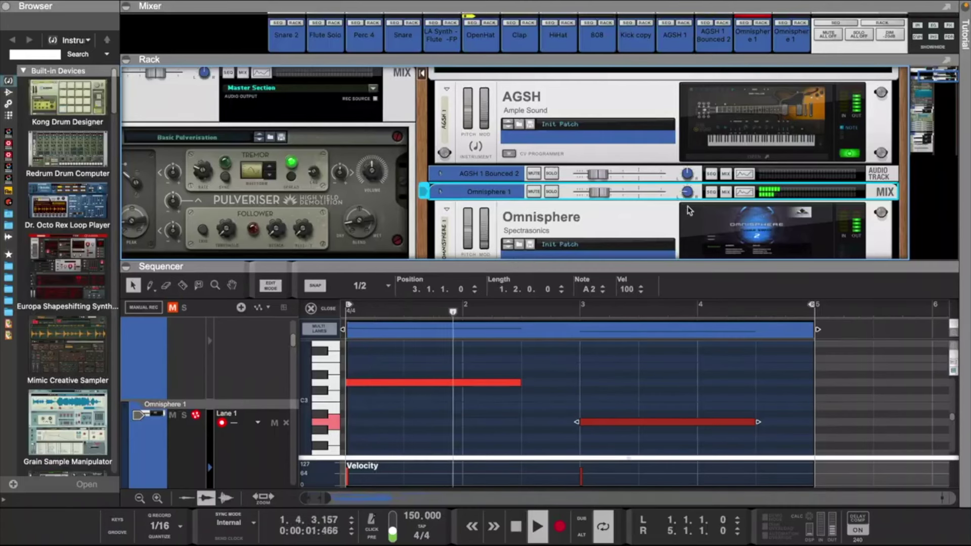
Step: Bring the full Omnisphere device into view in the rack and enlarge the mixer to expose the channel faders
{"action": "scroll", "coordinate": [689, 210], "scroll_direction": "down", "scroll_amount": 2}
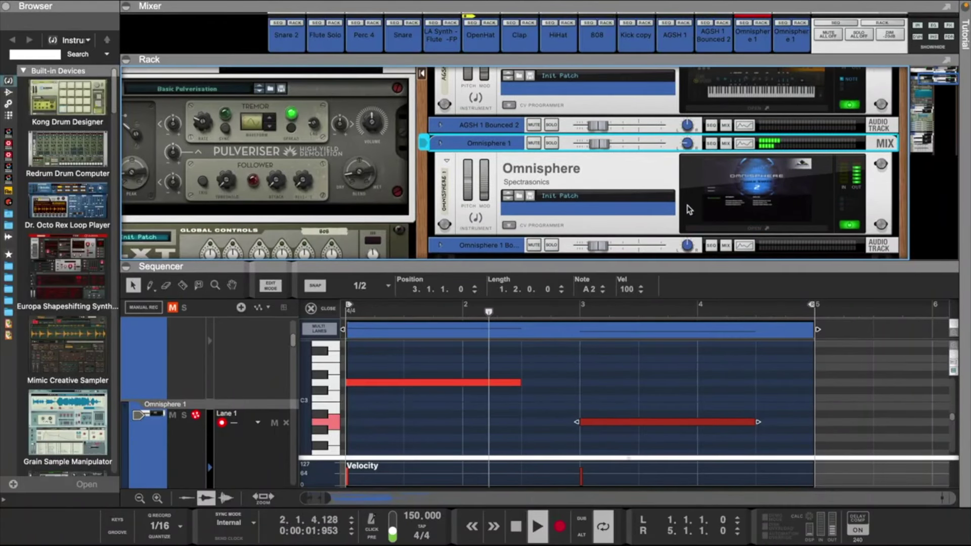
{"action": "left_click_drag", "start_coordinate": [555, 61], "coordinate": [562, 243]}
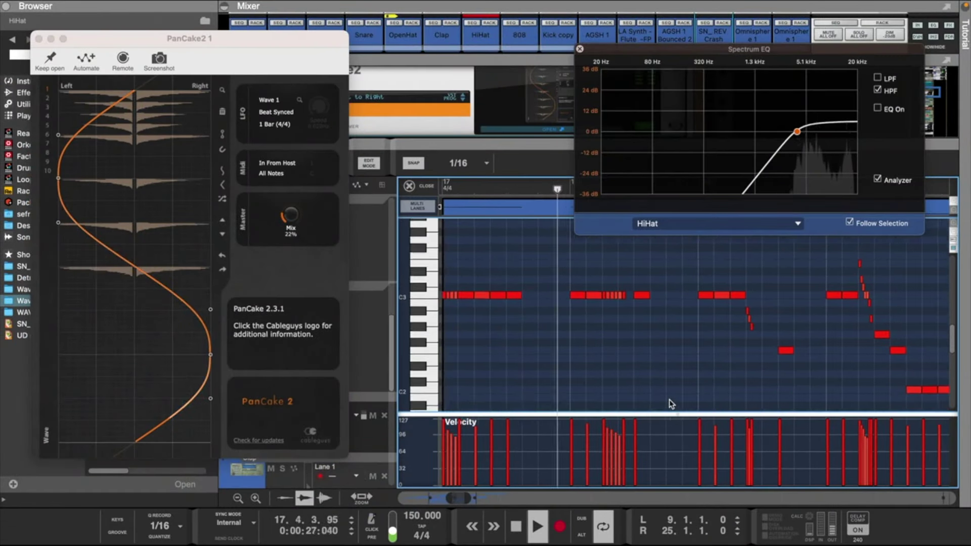
Step: Close the HiHat's Spectrum EQ and note editor, and duplicate its four-bar clip at bar 17 to bar 21
{"action": "left_click", "coordinate": [580, 50]}
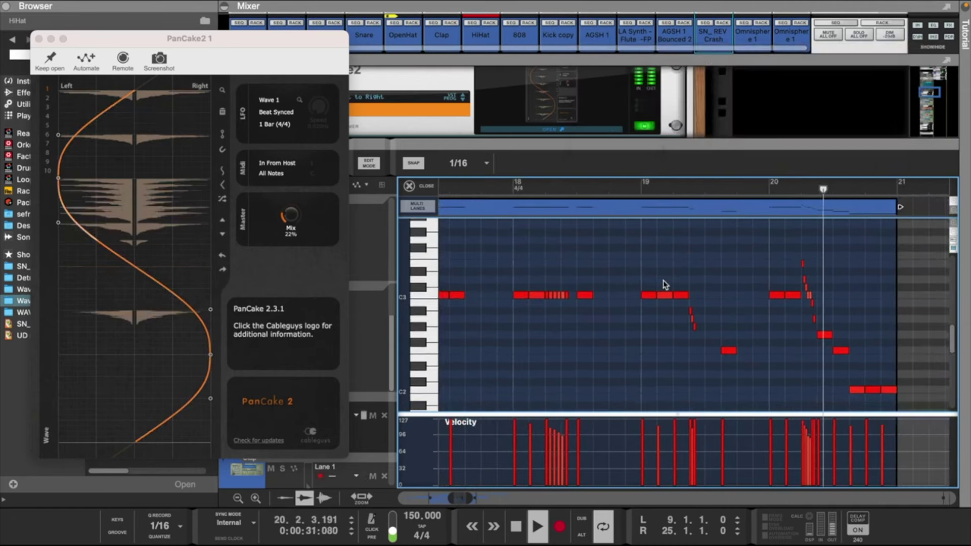
{"action": "left_click", "coordinate": [427, 188]}
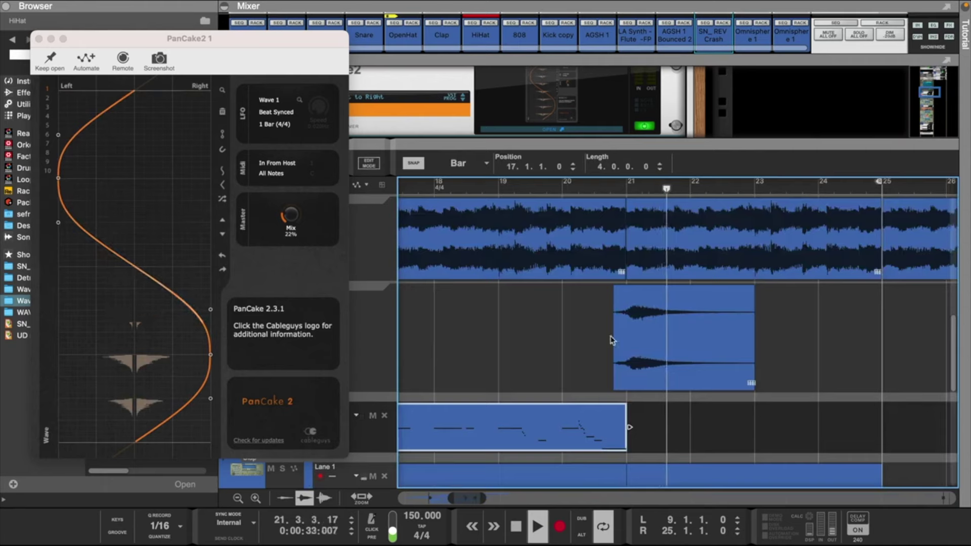
{"action": "left_click", "coordinate": [646, 329]}
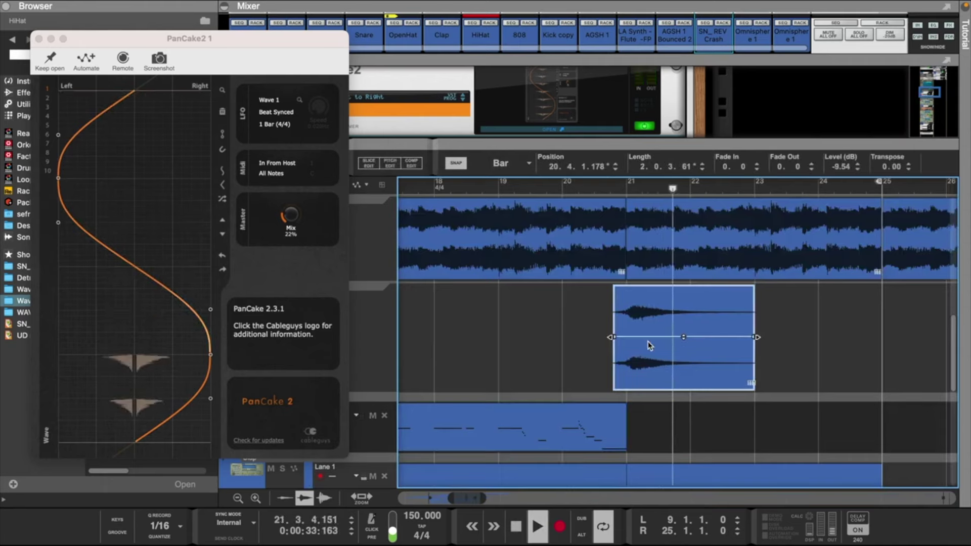
{"action": "left_click", "coordinate": [551, 426]}
{"action": "key", "text": "super+d"}
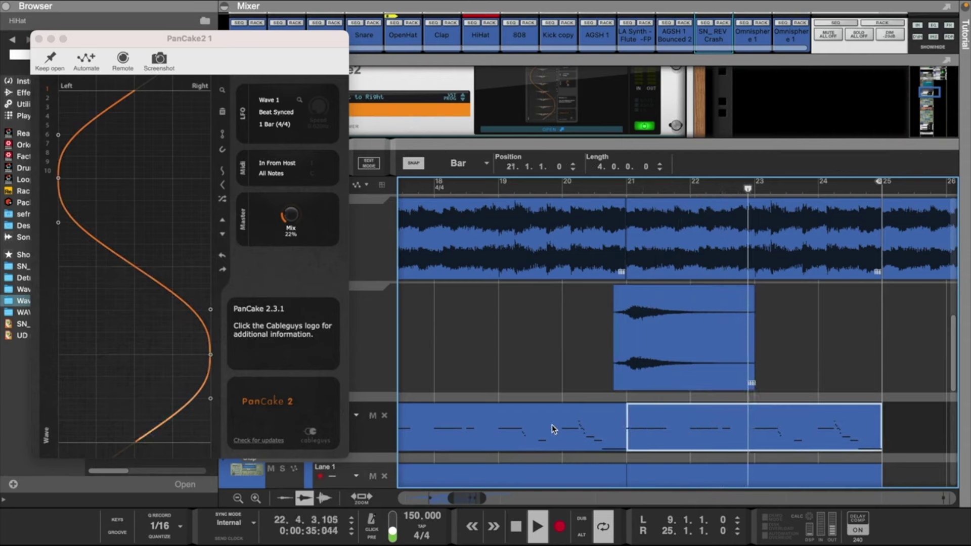
Step: Open the HiHat clip ending at bar 13 to examine its note and velocity pattern
{"action": "scroll", "coordinate": [603, 330], "scroll_direction": "left", "scroll_amount": 10}
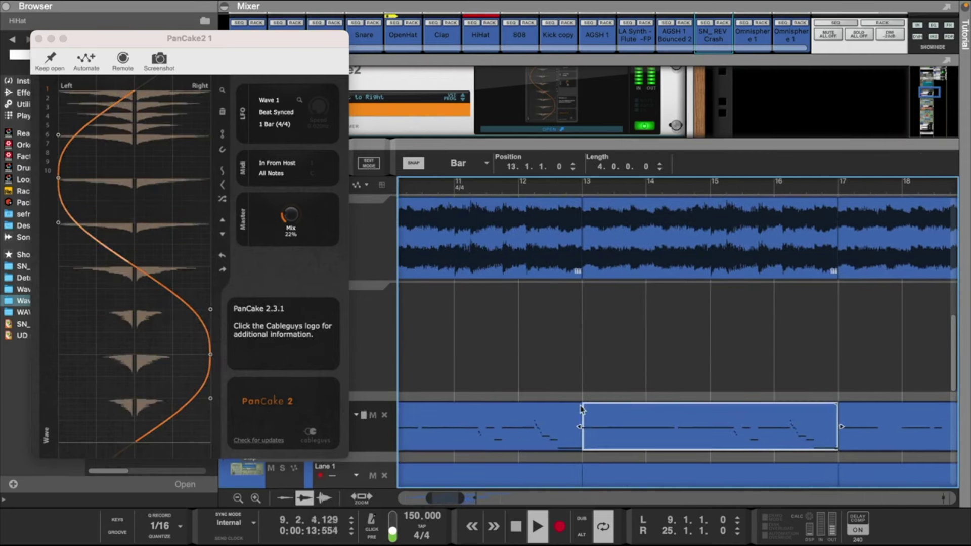
{"action": "double_click", "coordinate": [581, 407]}
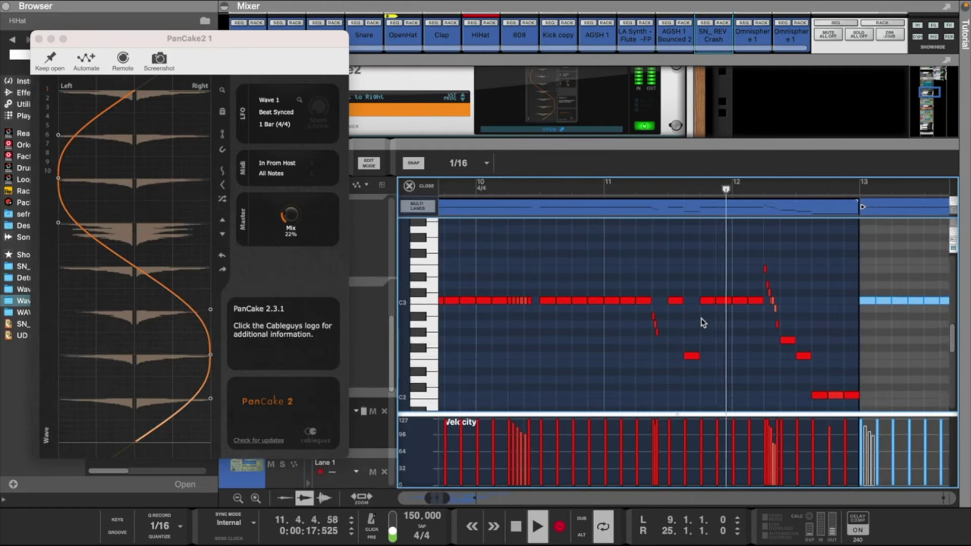
Step: Enlarge the mixer to expose the channel faders and close the PanCake2 plugin window
{"action": "left_click_drag", "start_coordinate": [632, 58], "coordinate": [631, 241]}
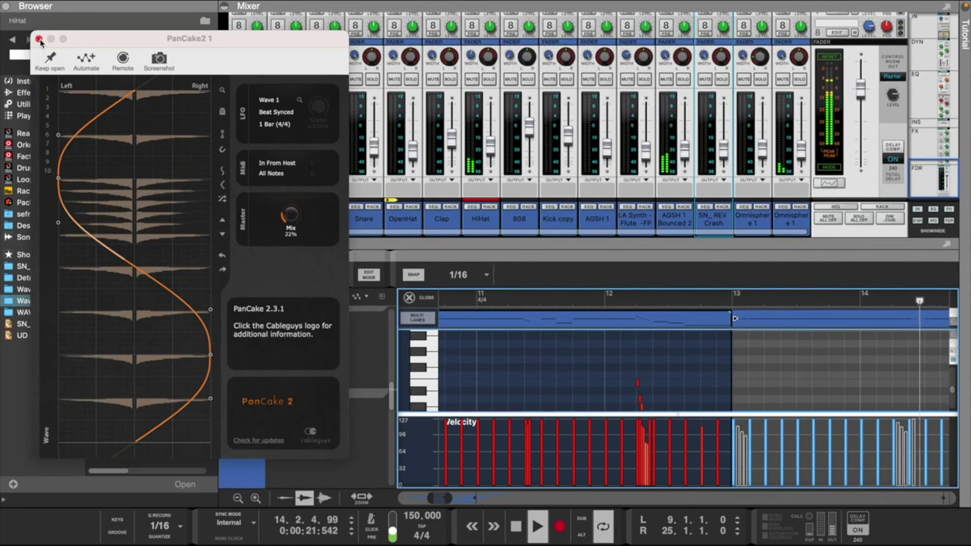
{"action": "left_click", "coordinate": [39, 39]}
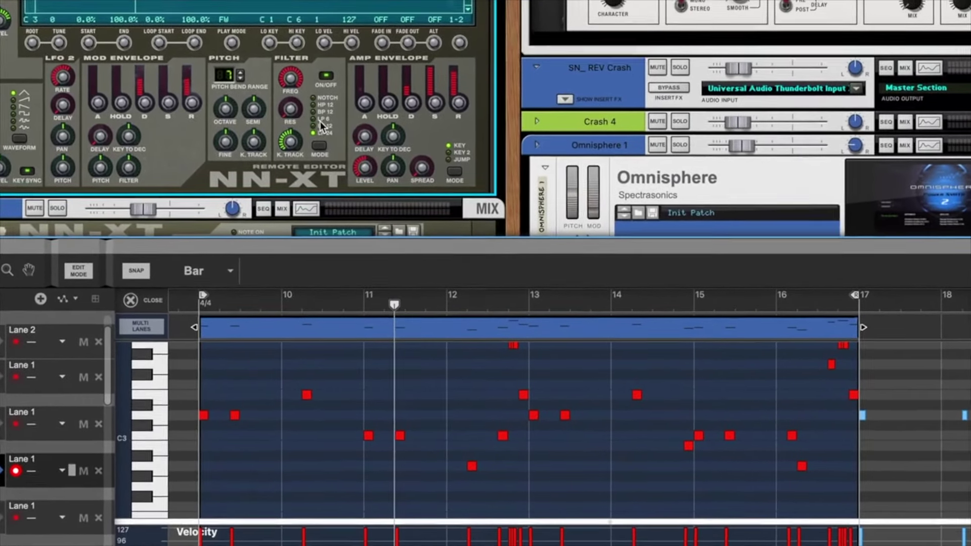
Step: Set the filter mode of the 808's NN-XT sampler to Notch
{"action": "left_click", "coordinate": [319, 145]}
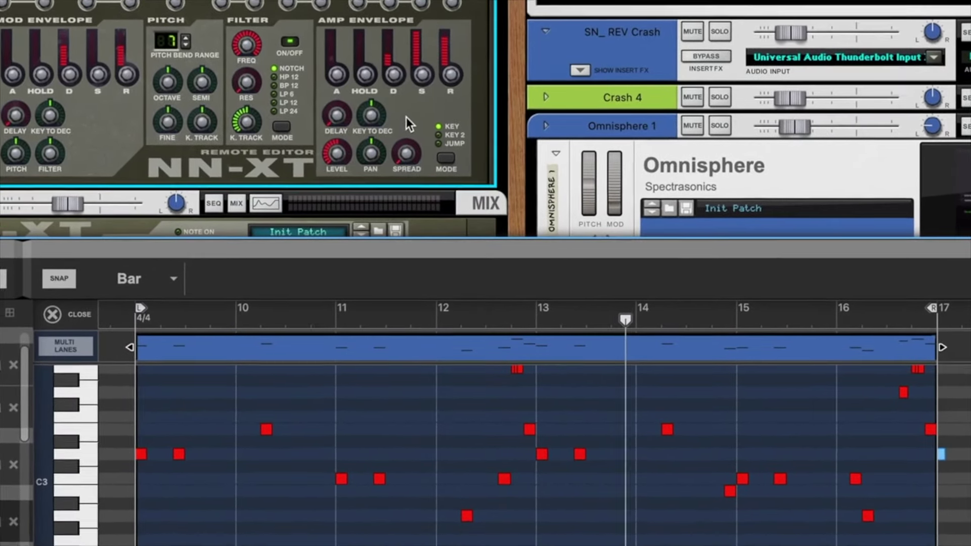
{"action": "scroll", "coordinate": [396, 35], "scroll_direction": "down", "scroll_amount": 5}
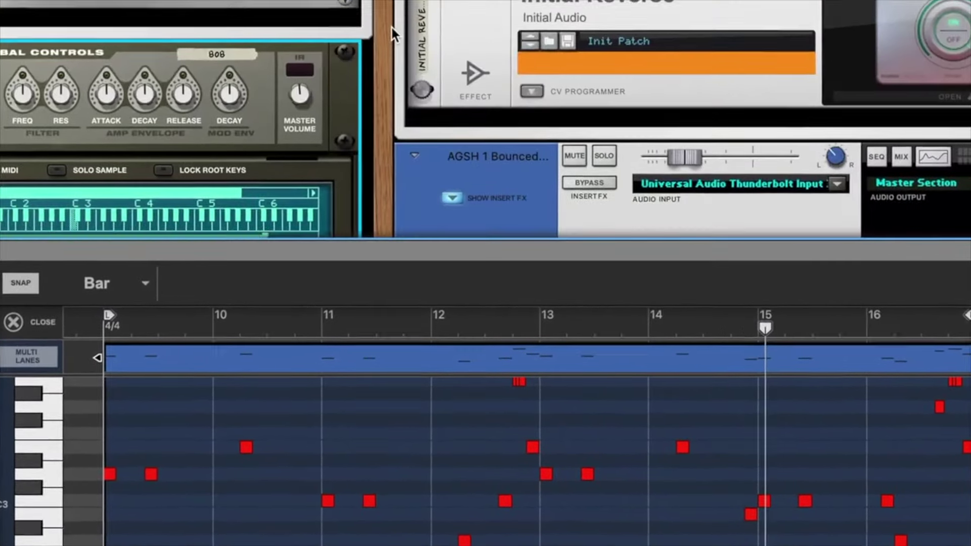
{"action": "scroll", "coordinate": [392, 28], "scroll_direction": "down", "scroll_amount": 8}
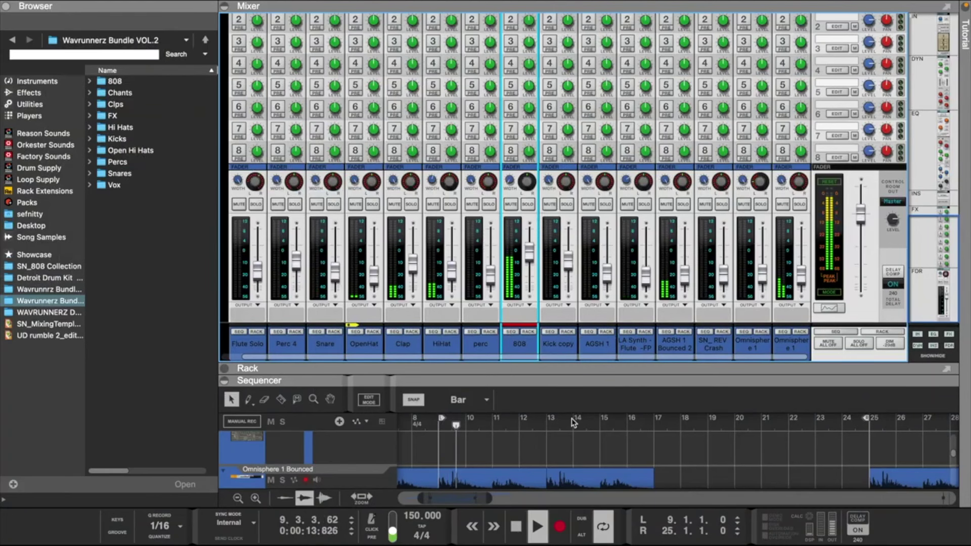
Step: Enlarge the sequencer and open the LA Synth - Flute clip at bar 21 for note editing
{"action": "left_click_drag", "start_coordinate": [589, 377], "coordinate": [590, 283]}
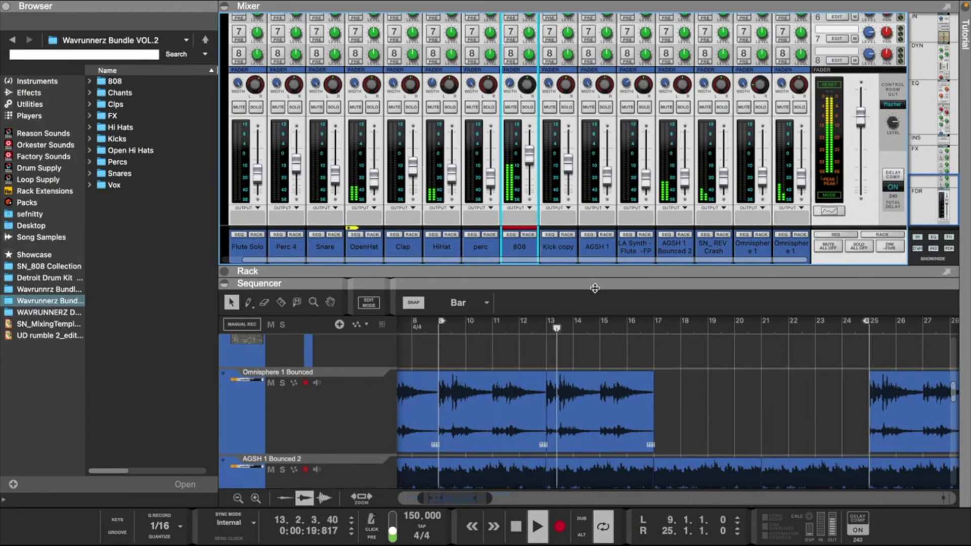
{"action": "left_click_drag", "start_coordinate": [595, 288], "coordinate": [599, 176]}
{"action": "left_click_drag", "start_coordinate": [418, 498], "coordinate": [328, 508]}
{"action": "scroll", "coordinate": [860, 291], "scroll_direction": "up", "scroll_amount": 10}
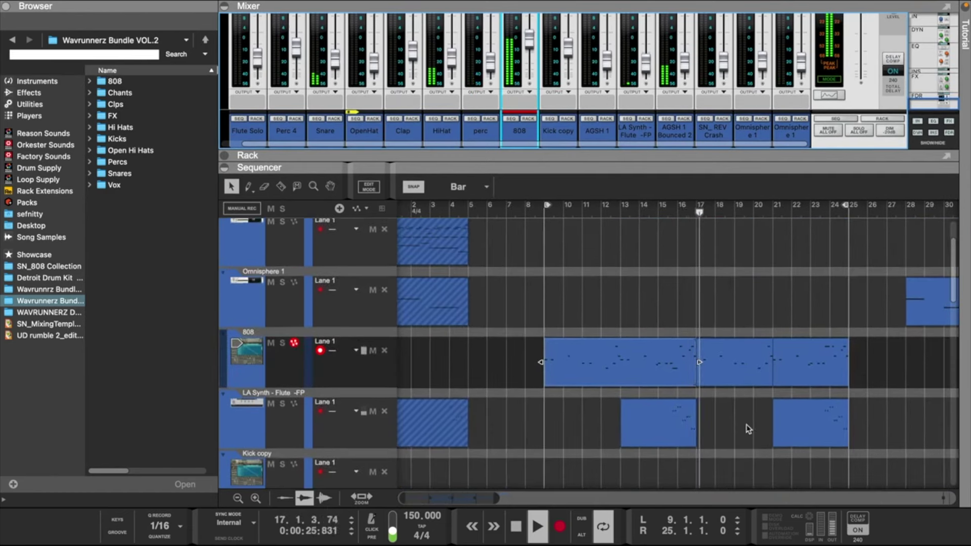
{"action": "double_click", "coordinate": [807, 416]}
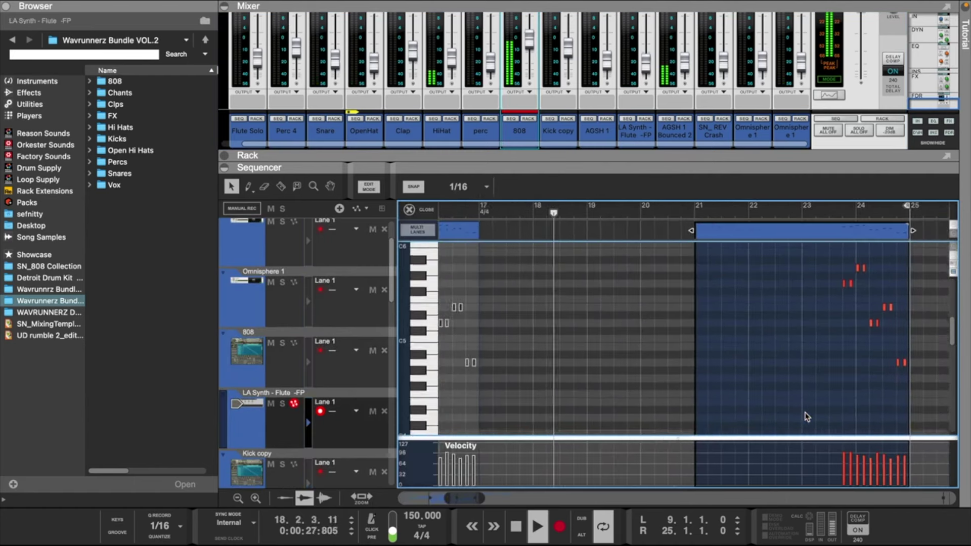
Step: Expand the rack over the mixer and open the Spectrum EQ of the LA Synth - Flute channel
{"action": "left_click", "coordinate": [353, 325]}
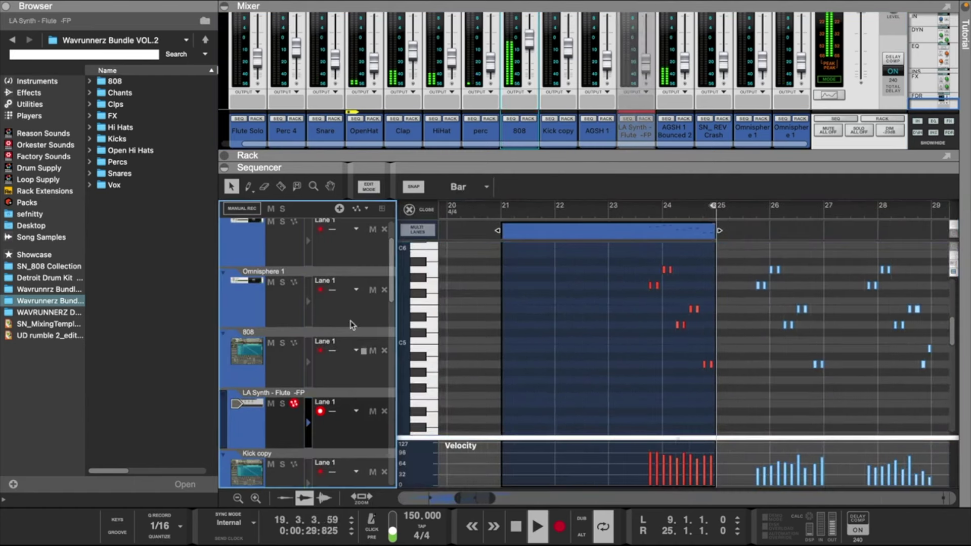
{"action": "left_click_drag", "start_coordinate": [629, 160], "coordinate": [628, 13]}
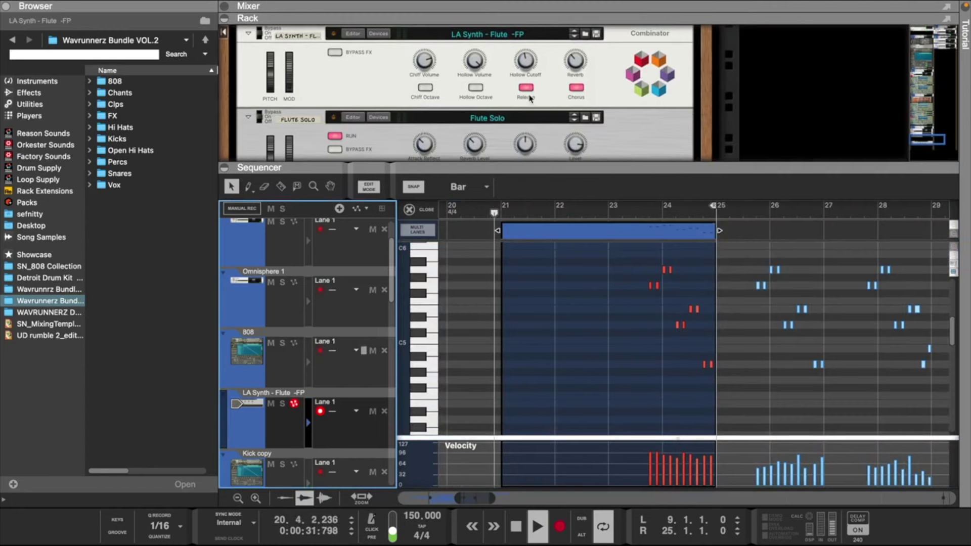
{"action": "scroll", "coordinate": [529, 97], "scroll_direction": "up", "scroll_amount": 15}
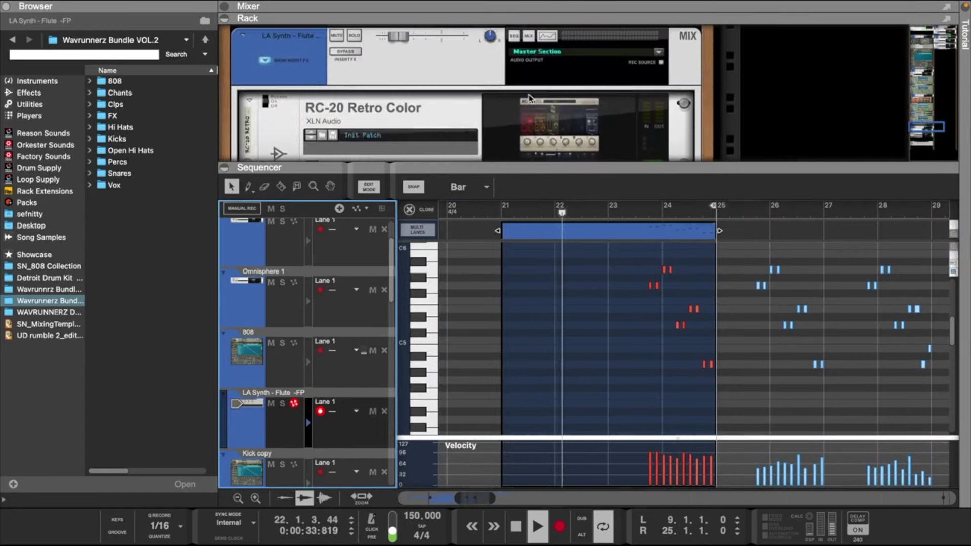
{"action": "scroll", "coordinate": [530, 97], "scroll_direction": "up", "scroll_amount": 1}
{"action": "left_click", "coordinate": [546, 47]}
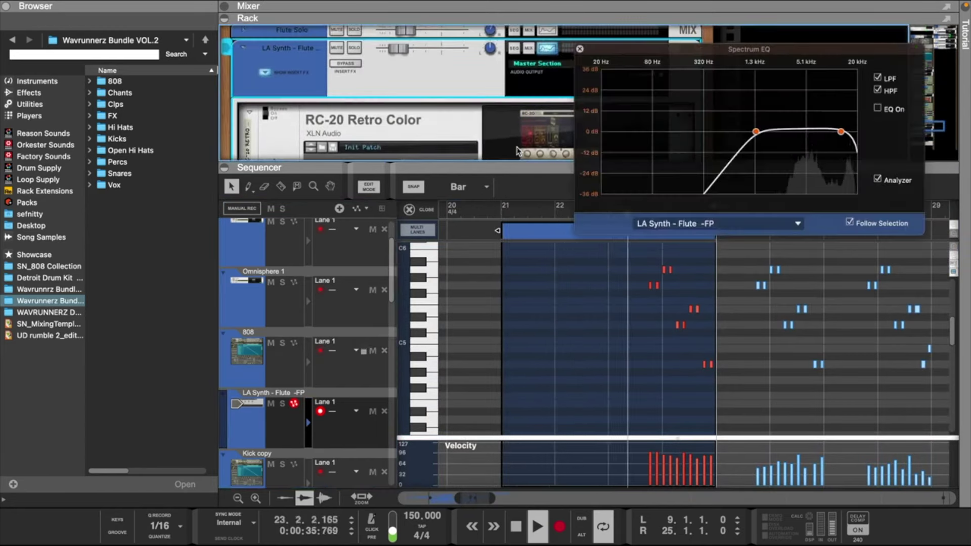
Step: Check the panning curve in the flute channel's PanCake2 effect, then close the PanCake2 and Spectrum EQ windows
{"action": "scroll", "coordinate": [491, 124], "scroll_direction": "down", "scroll_amount": 6}
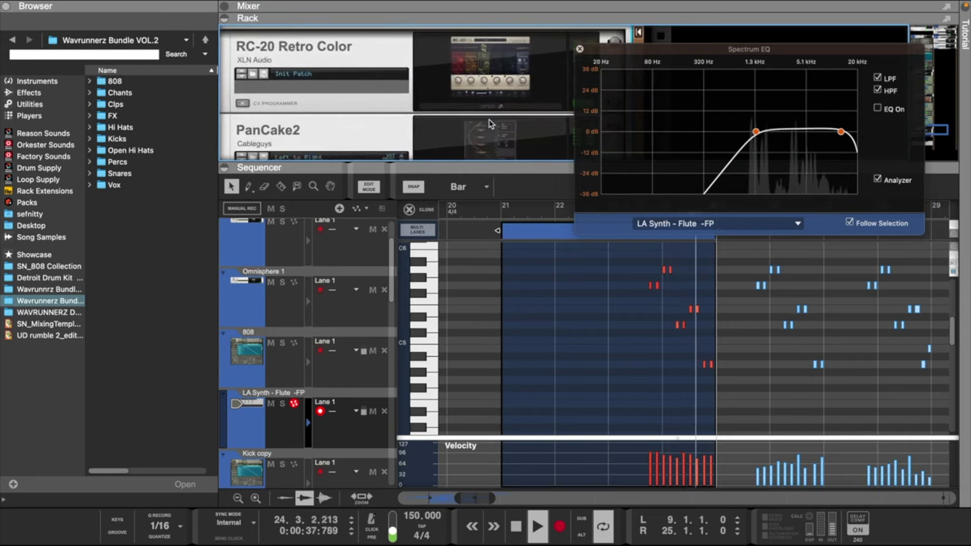
{"action": "double_click", "coordinate": [485, 133]}
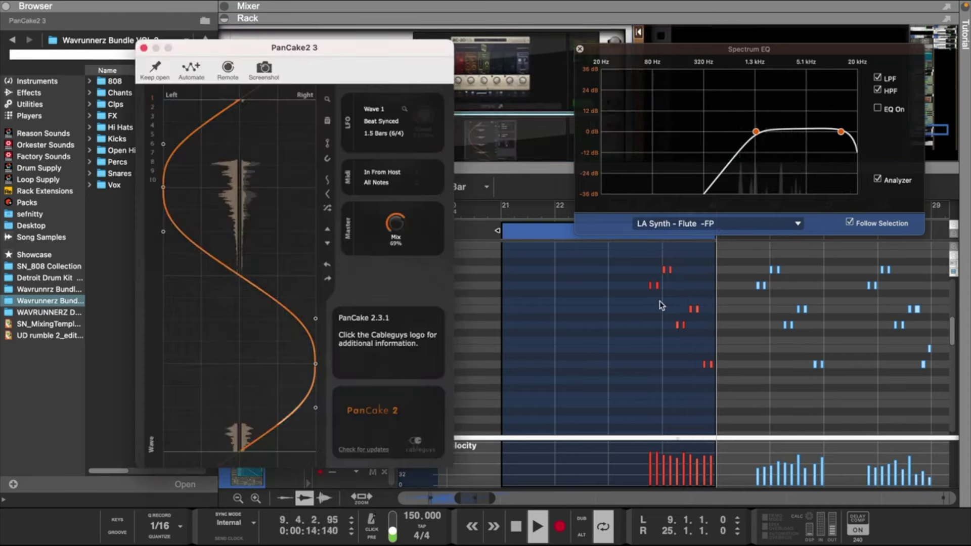
{"action": "left_click", "coordinate": [580, 50]}
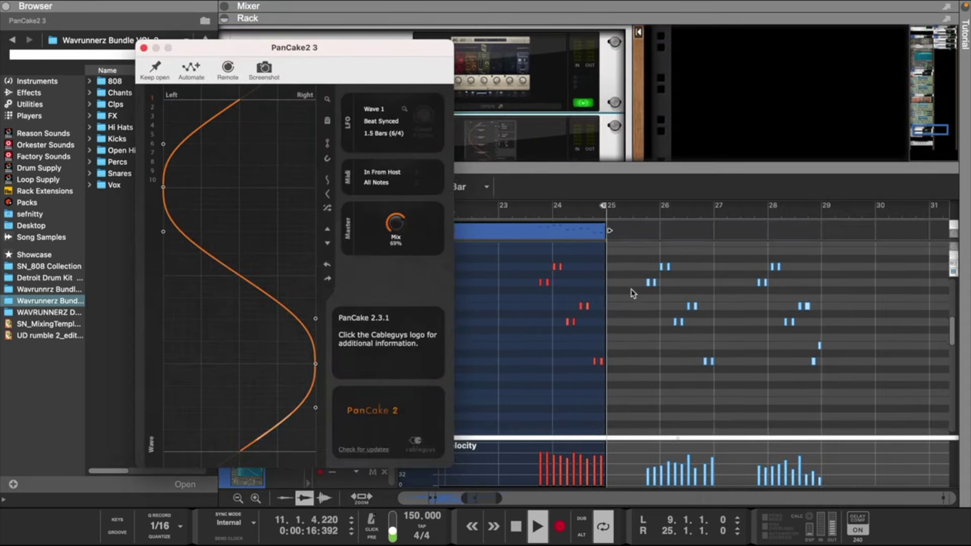
{"action": "left_click", "coordinate": [144, 48]}
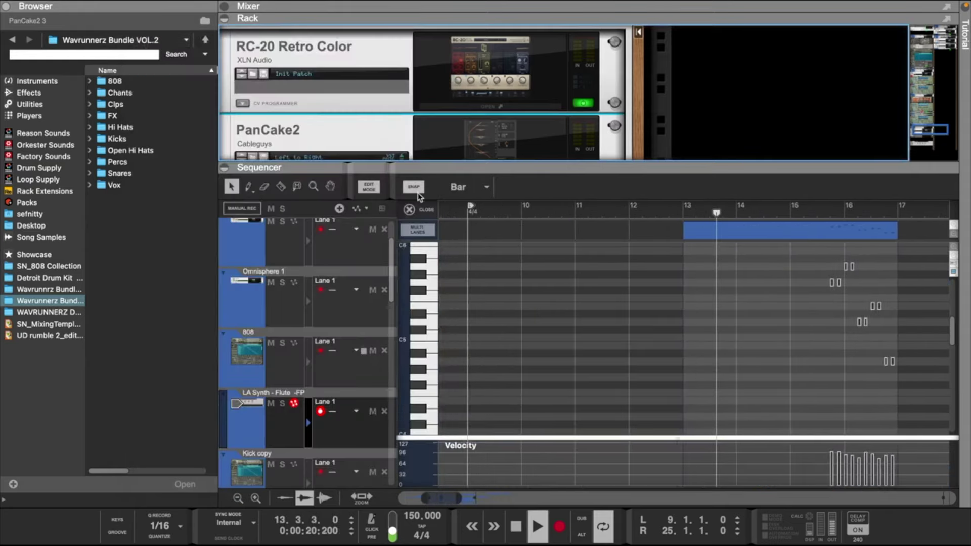
Step: Close the flute clip's note editor and reduce the track heights to see more of the arrangement
{"action": "left_click", "coordinate": [423, 210]}
{"action": "scroll", "coordinate": [593, 291], "scroll_direction": "left", "scroll_amount": 5}
{"action": "scroll", "coordinate": [593, 291], "scroll_direction": "up", "scroll_amount": 2}
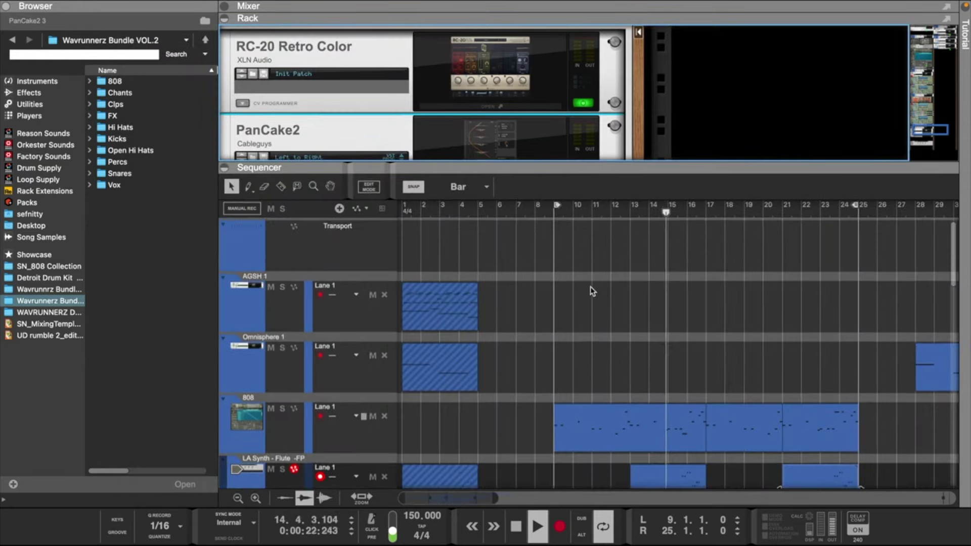
{"action": "left_click", "coordinate": [235, 499]}
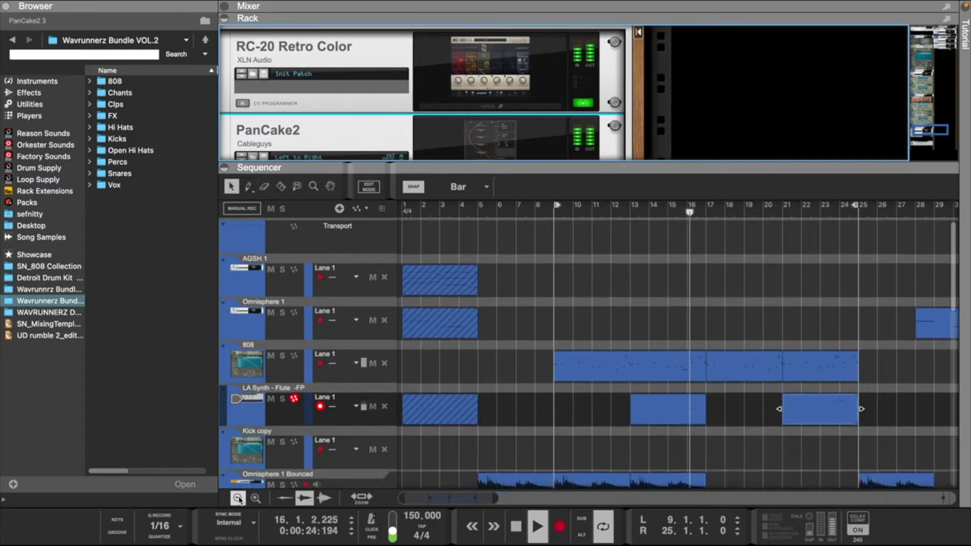
{"action": "left_click", "coordinate": [236, 499]}
{"action": "left_click", "coordinate": [236, 499]}
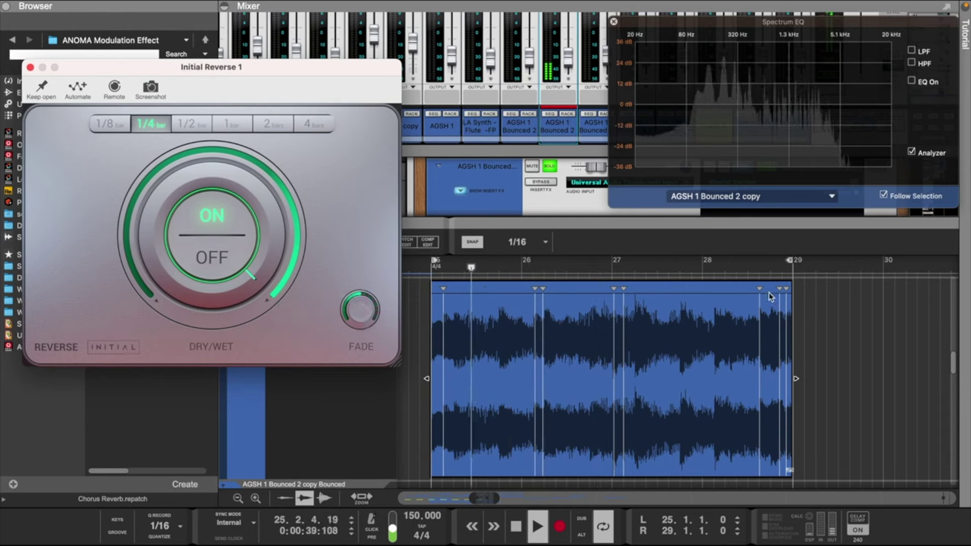
Step: Extend the AGSH 1 Bounced 2 copy audio clip to about the middle of bar 29 and set the loop end to bar 30
{"action": "left_click_drag", "start_coordinate": [793, 383], "coordinate": [850, 379]}
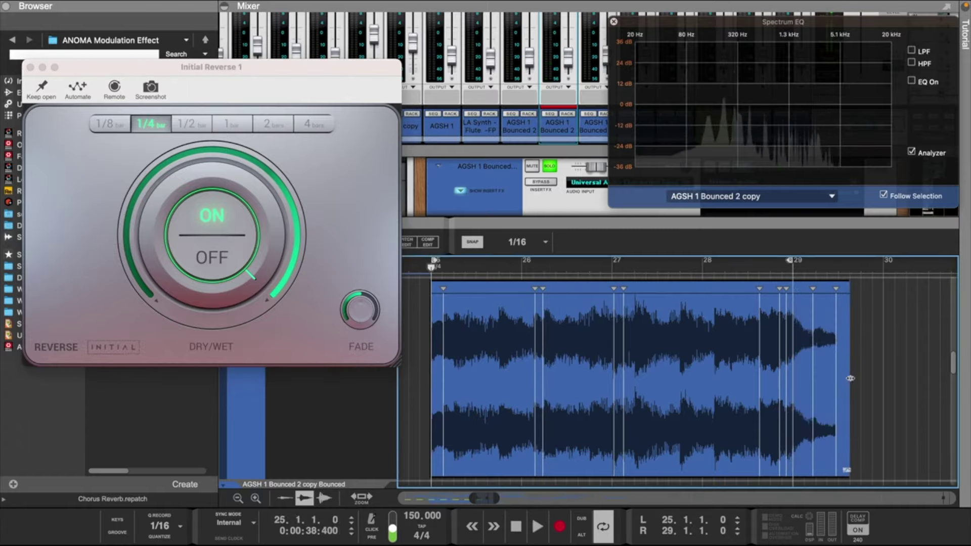
{"action": "right_click", "coordinate": [506, 308]}
{"action": "left_click", "coordinate": [721, 322]}
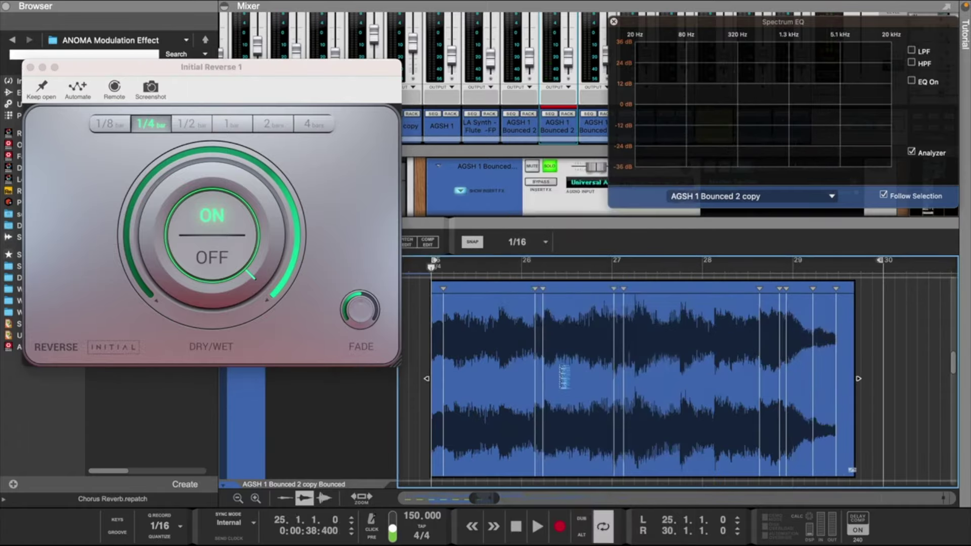
{"action": "right_click", "coordinate": [561, 374]}
{"action": "left_click", "coordinate": [592, 342]}
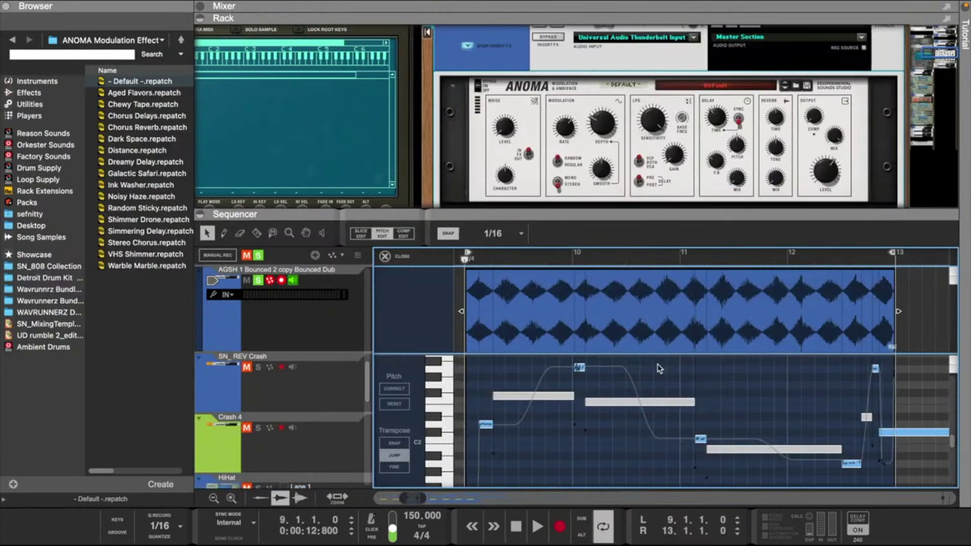
Step: Audition ANOMA effect patches on the soloed AGSH 1 Bounced 2 copy Bounced Dub track and load Chorus Reverb
{"action": "key", "text": "space"}
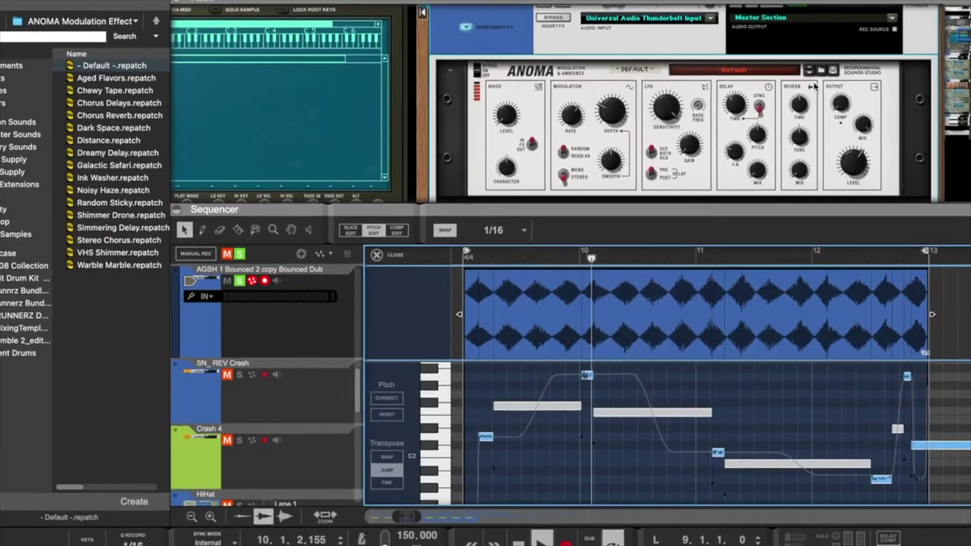
{"action": "left_click", "coordinate": [810, 73]}
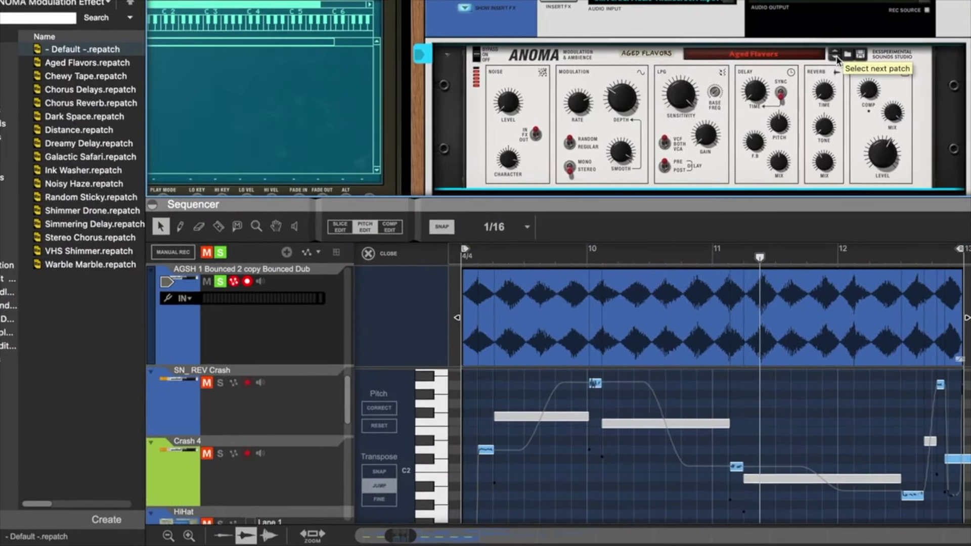
{"action": "left_click", "coordinate": [836, 54]}
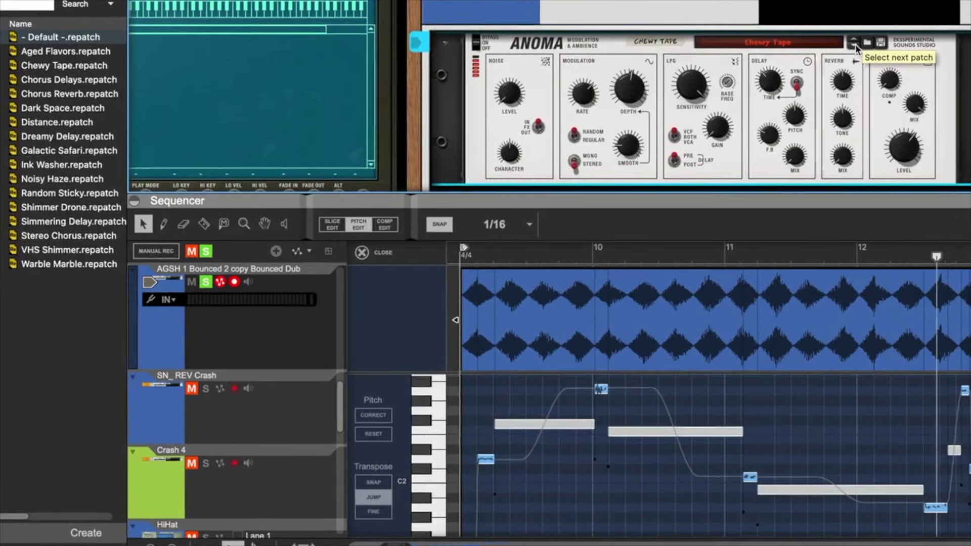
{"action": "left_click", "coordinate": [855, 44]}
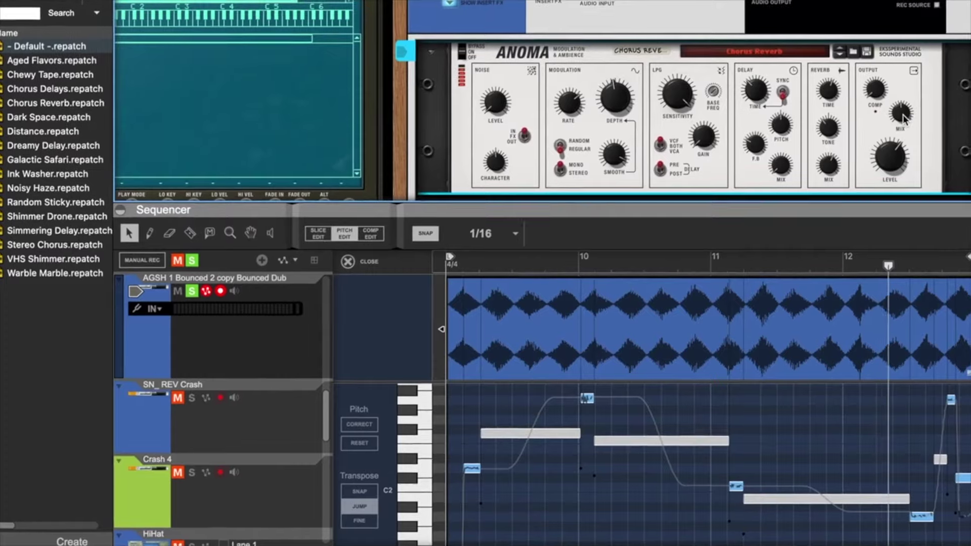
{"action": "mouse_move", "coordinate": [912, 128]}
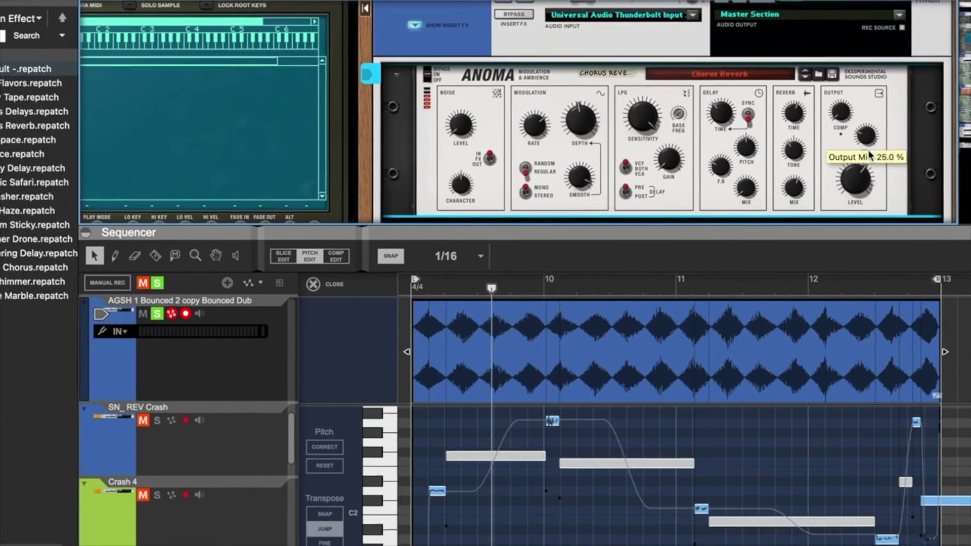
Step: Enable the EQ on the dubbed AGSH channel, raise its high-pass filter to about 300 Hz and lower its low-pass filter to 7.43 kHz
{"action": "scroll", "coordinate": [758, 76], "scroll_direction": "up", "scroll_amount": 2}
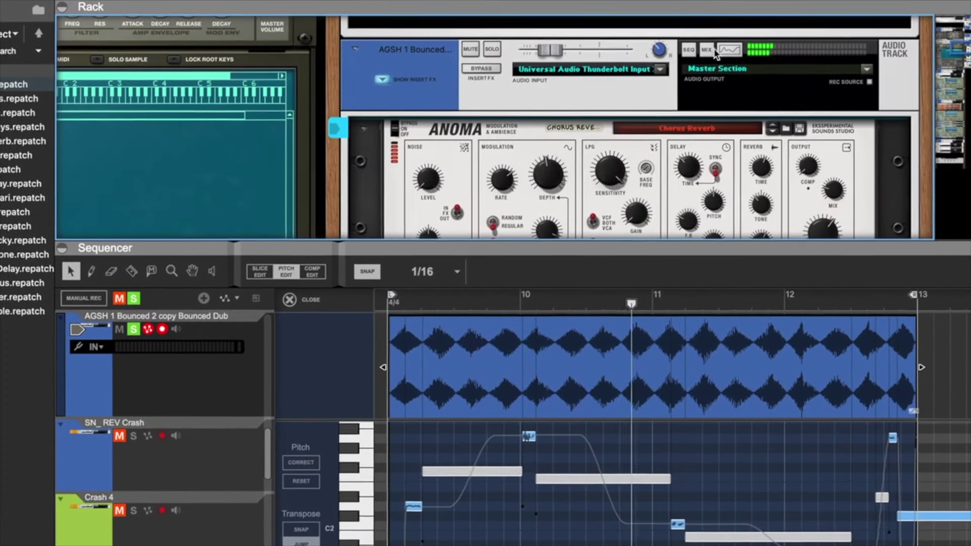
{"action": "left_click", "coordinate": [731, 46]}
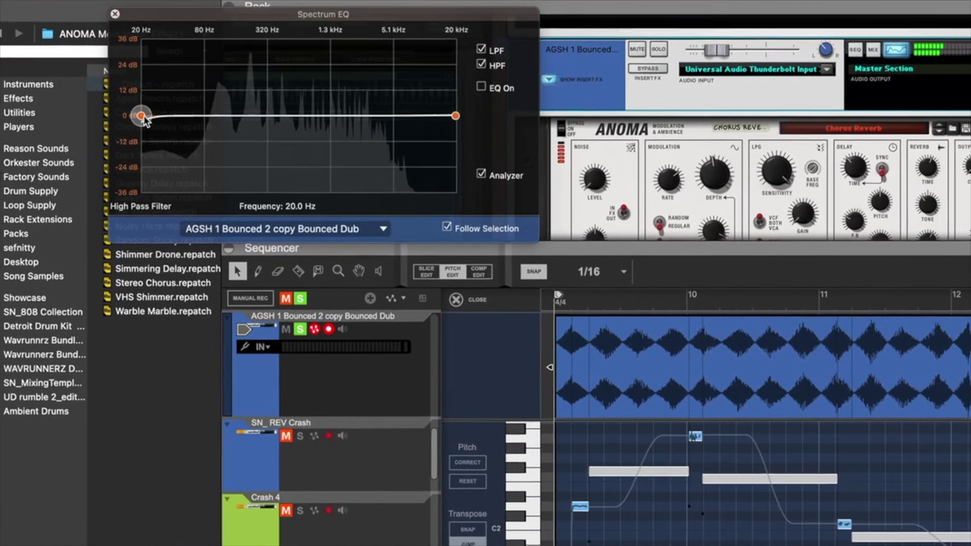
{"action": "left_click_drag", "start_coordinate": [28, 115], "coordinate": [72, 115]}
{"action": "left_click_drag", "start_coordinate": [226, 130], "coordinate": [281, 130]}
{"action": "left_click_drag", "start_coordinate": [478, 121], "coordinate": [433, 121]}
{"action": "left_click", "coordinate": [503, 85]}
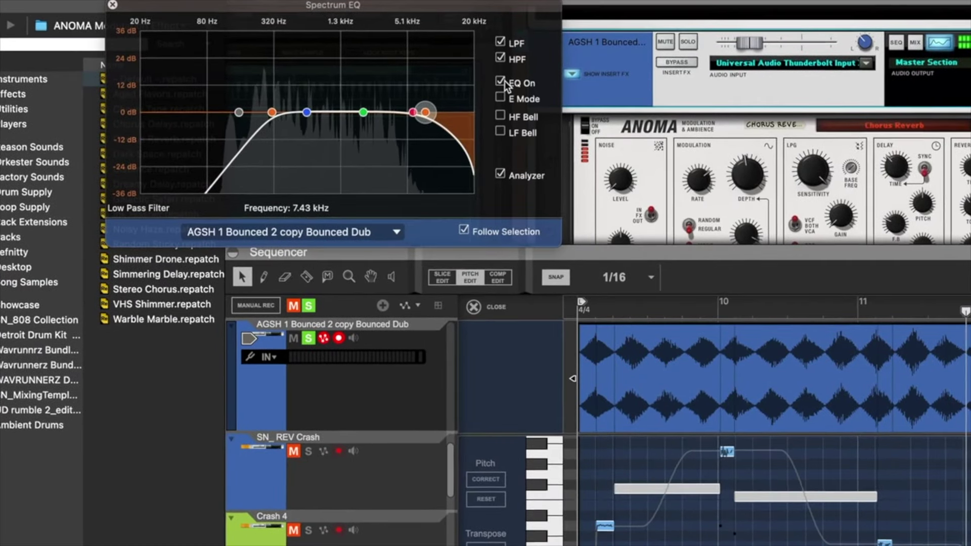
{"action": "left_click_drag", "start_coordinate": [277, 115], "coordinate": [264, 116]}
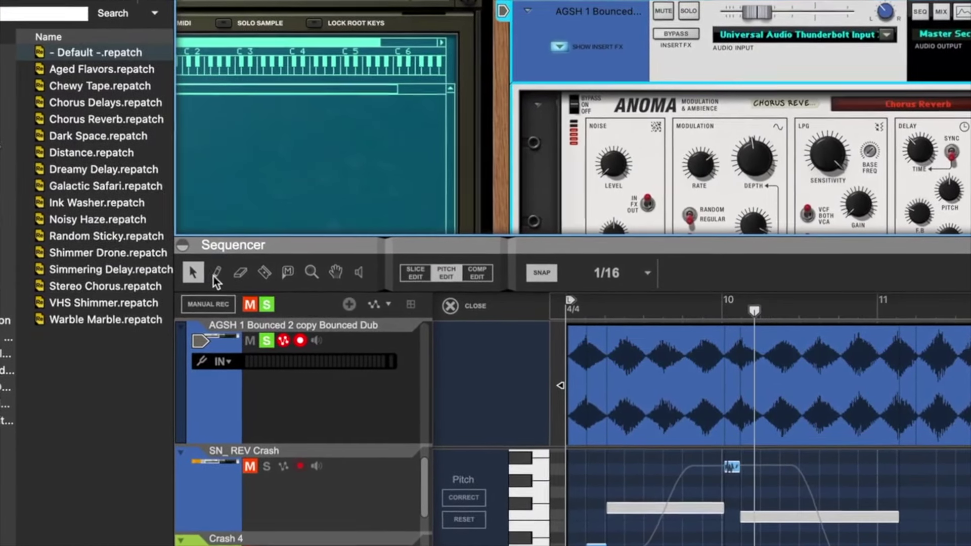
Step: Unsolo the AGSH 1 Bounced 2 copy Bounced Dub track and switch its clip from pitch editing to slice editing
{"action": "left_click", "coordinate": [272, 304]}
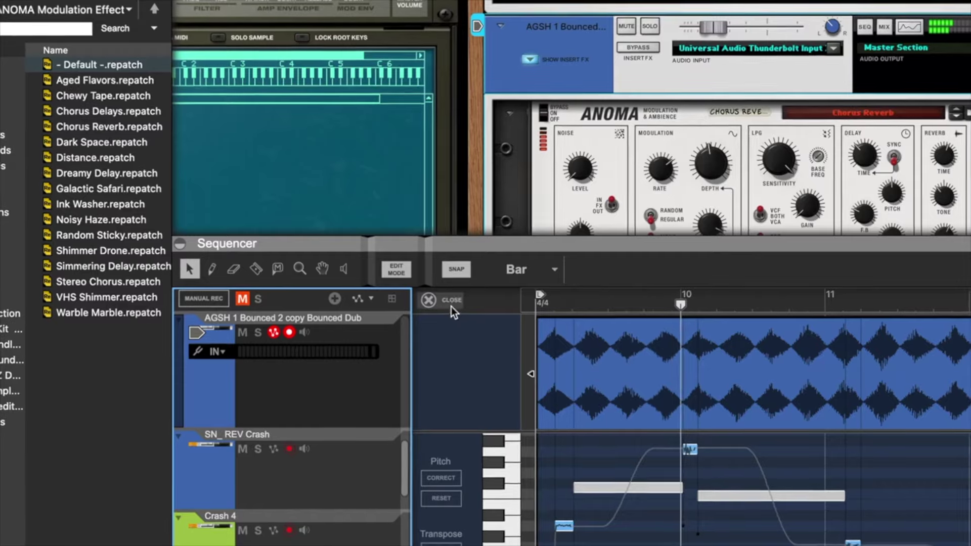
{"action": "left_click", "coordinate": [450, 300]}
{"action": "scroll", "coordinate": [541, 381], "scroll_direction": "up", "scroll_amount": 2}
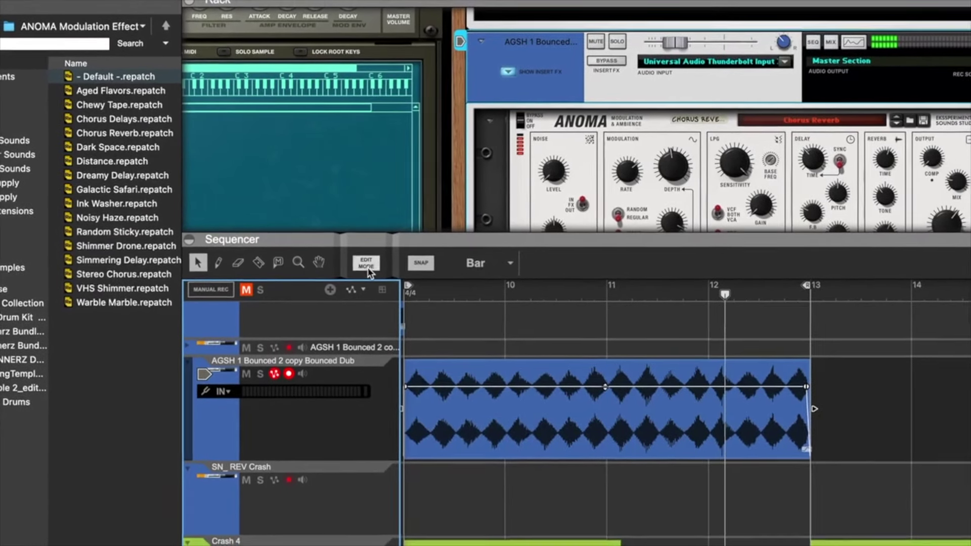
{"action": "left_click", "coordinate": [366, 263]}
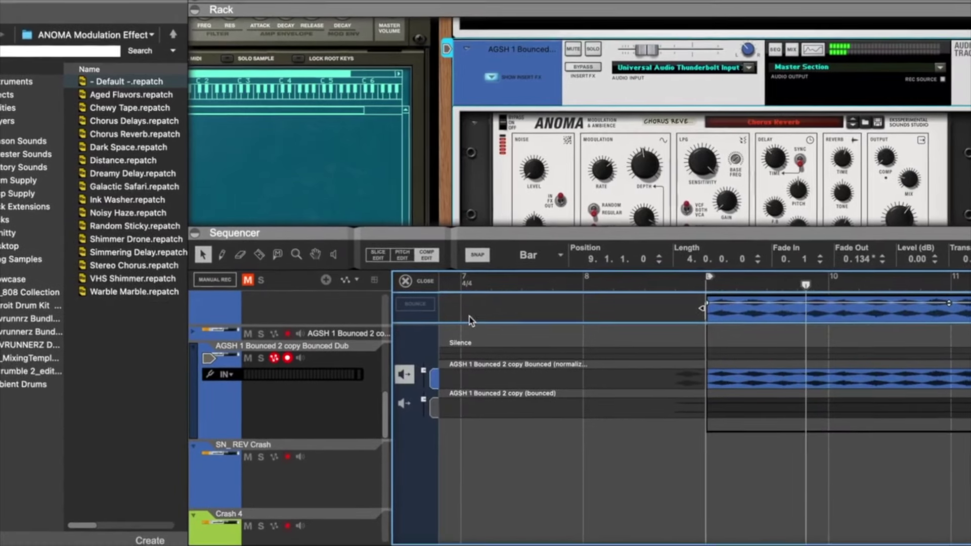
{"action": "left_click", "coordinate": [380, 256]}
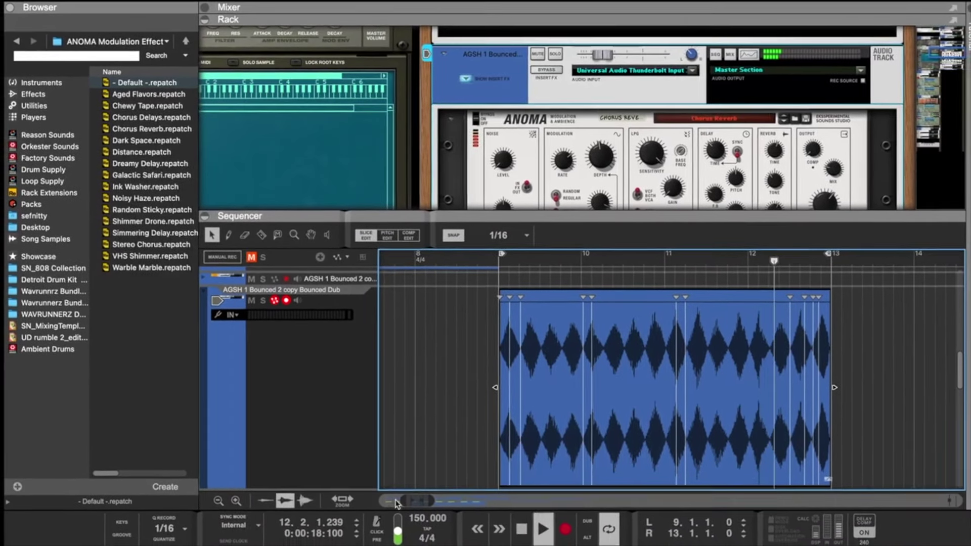
Step: Move the loop start to bar 1 and expand the mixer above the sequencer to show the channel faders
{"action": "key", "text": "h"}
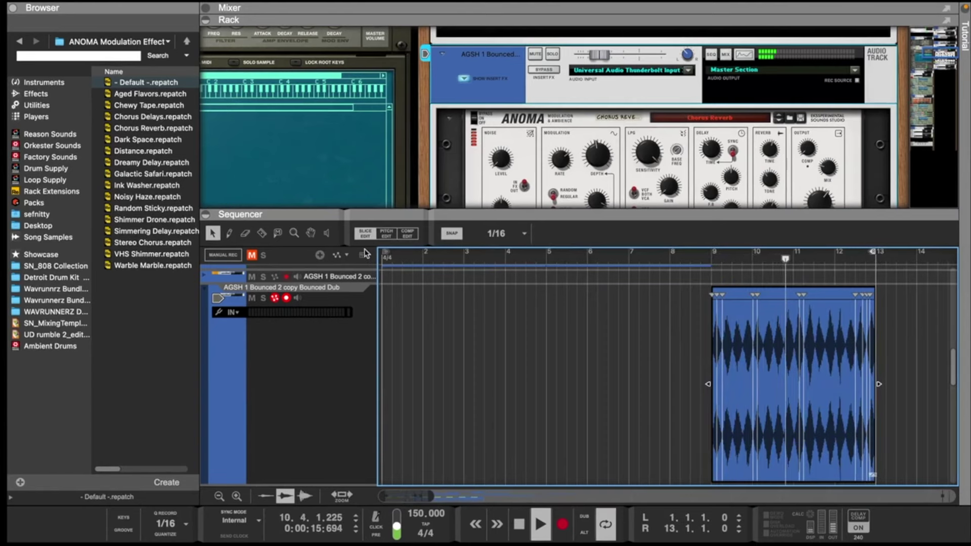
{"action": "left_click", "coordinate": [220, 496]}
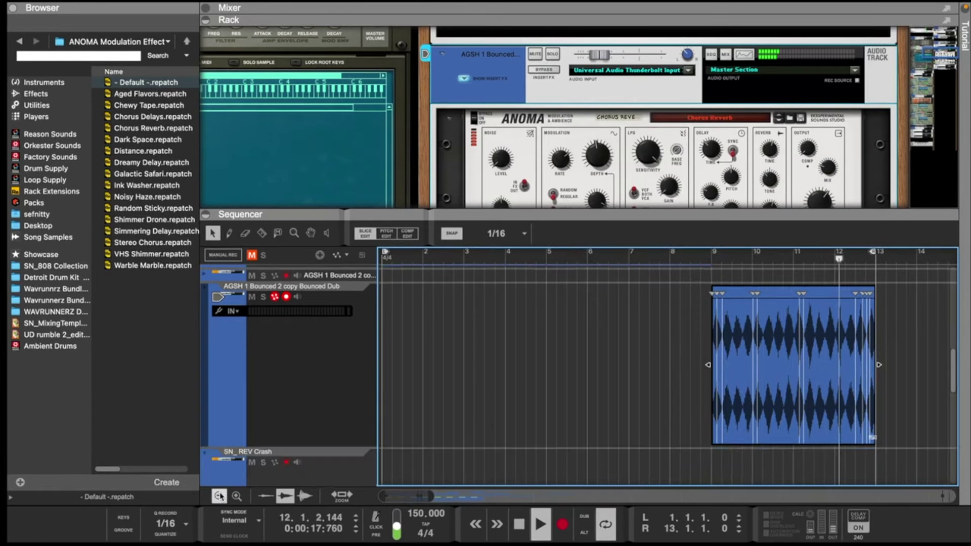
{"action": "left_click", "coordinate": [220, 496]}
{"action": "scroll", "coordinate": [505, 323], "scroll_direction": "up", "scroll_amount": 3}
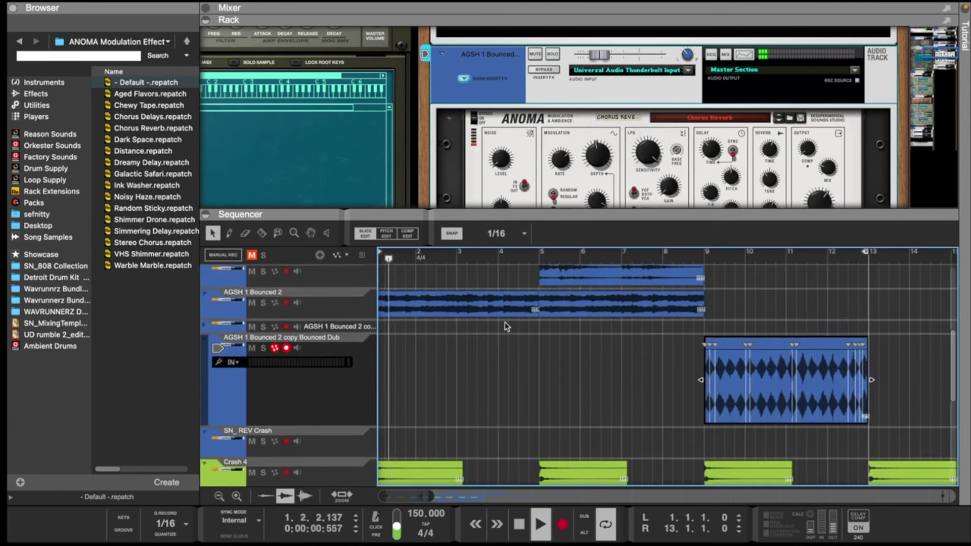
{"action": "left_click_drag", "start_coordinate": [569, 21], "coordinate": [543, 235]}
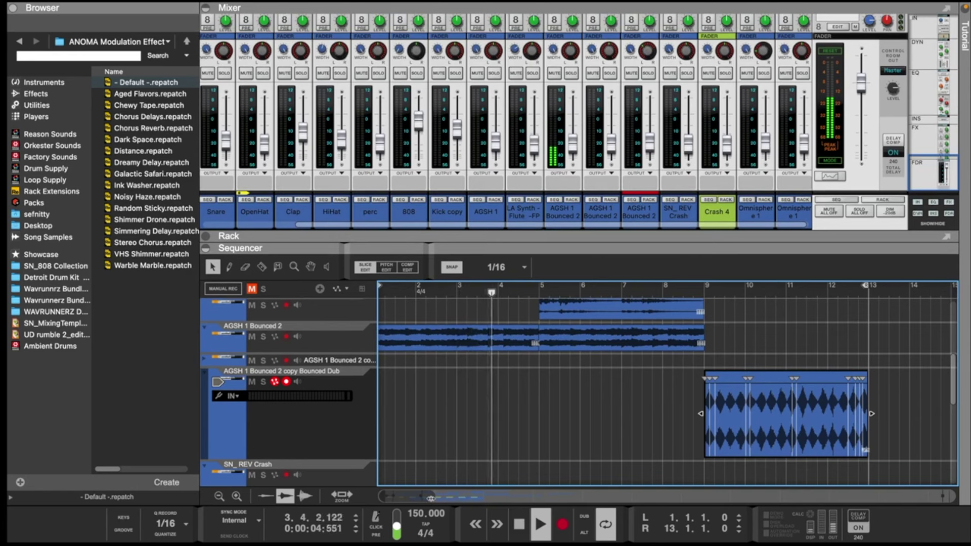
Step: Show the whole arrangement, set the snap value to Bar and move the loop end to bar 33
{"action": "left_click_drag", "start_coordinate": [431, 498], "coordinate": [536, 497]}
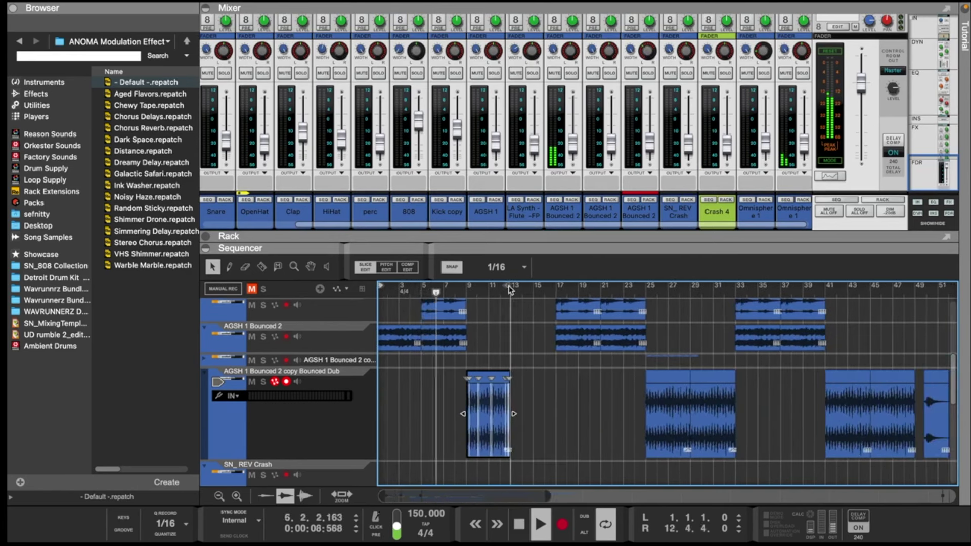
{"action": "left_click_drag", "start_coordinate": [510, 290], "coordinate": [816, 347]}
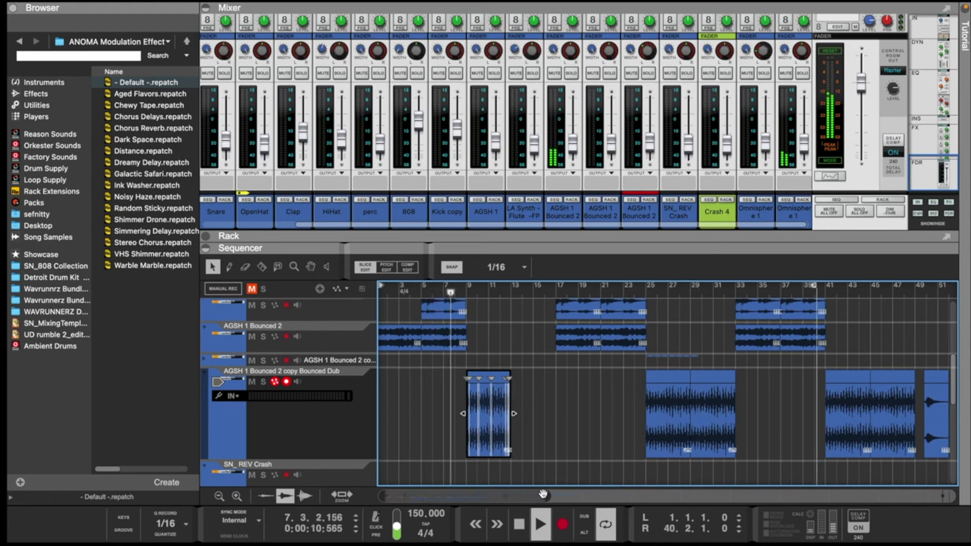
{"action": "left_click_drag", "start_coordinate": [537, 498], "coordinate": [598, 495]}
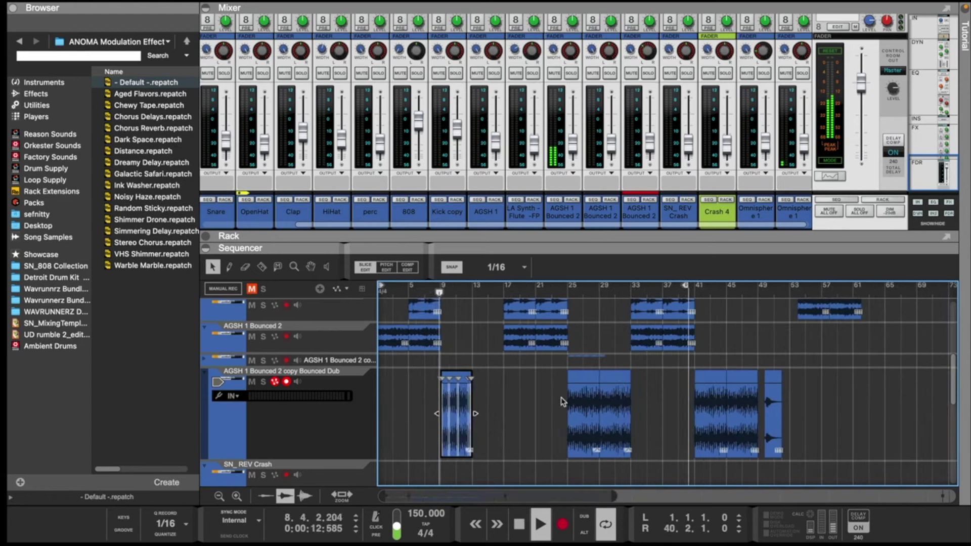
{"action": "left_click", "coordinate": [218, 497]}
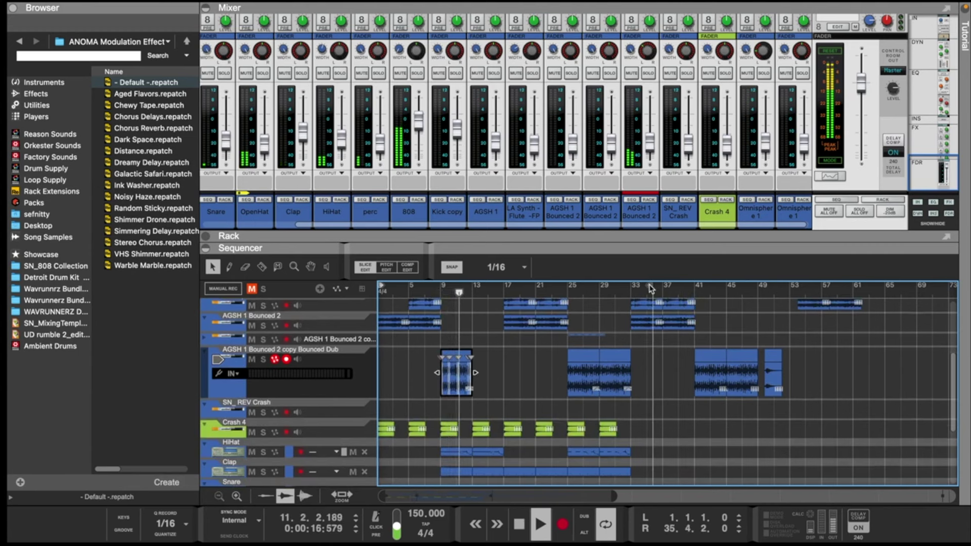
{"action": "left_click_drag", "start_coordinate": [629, 288], "coordinate": [627, 288]}
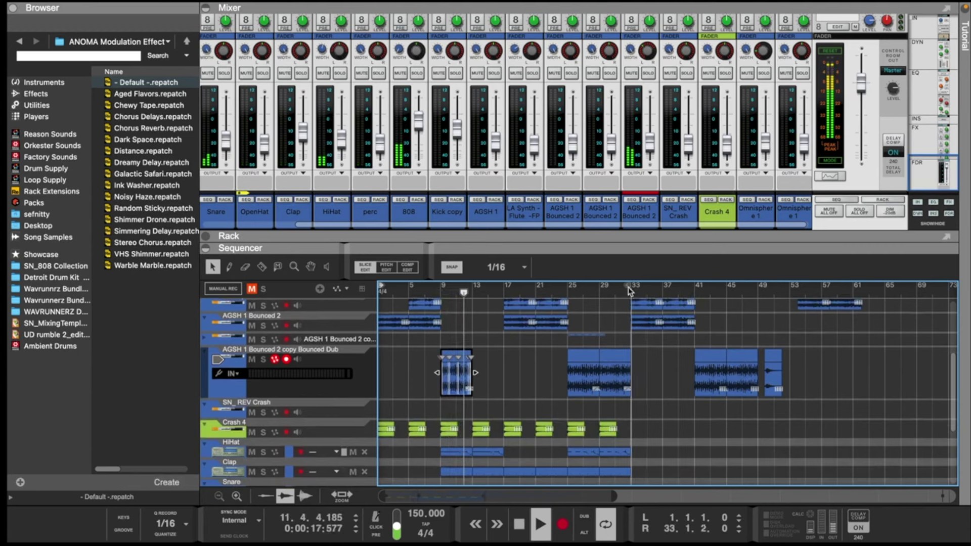
{"action": "left_click", "coordinate": [498, 267]}
{"action": "left_click", "coordinate": [489, 281]}
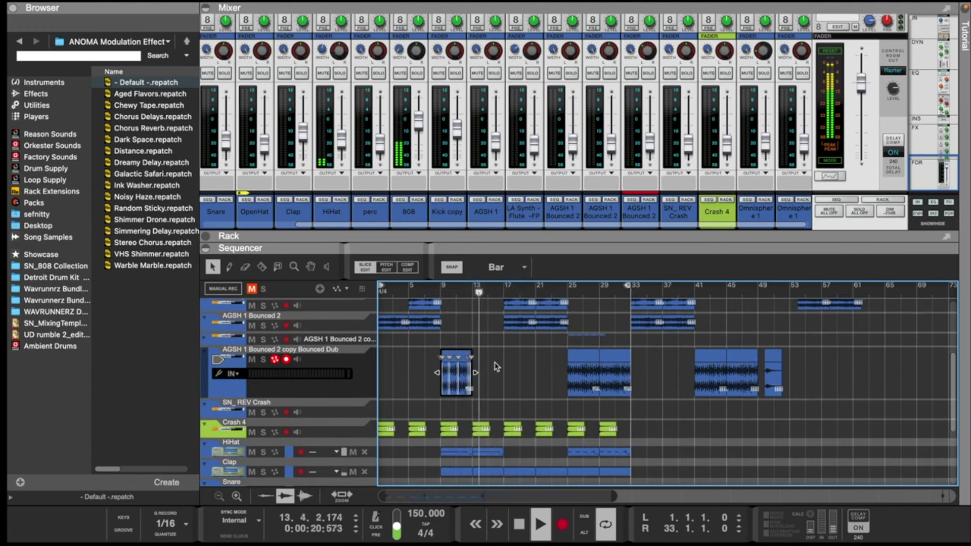
Step: Select the AGSH 1 Bounced 2 copy Bounced Dub track and its clip at bar 9
{"action": "scroll", "coordinate": [465, 386], "scroll_direction": "up", "scroll_amount": 3}
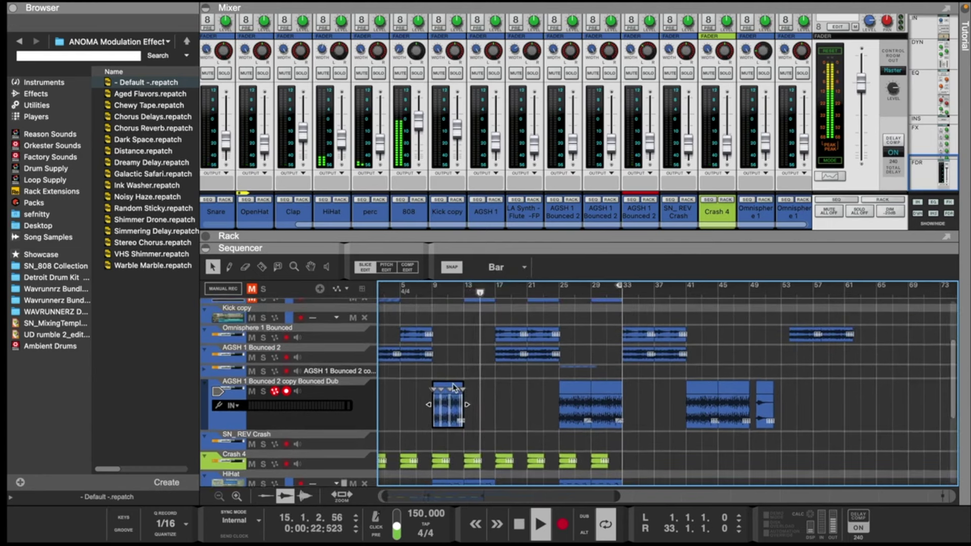
{"action": "left_click", "coordinate": [232, 377]}
{"action": "left_click", "coordinate": [445, 389]}
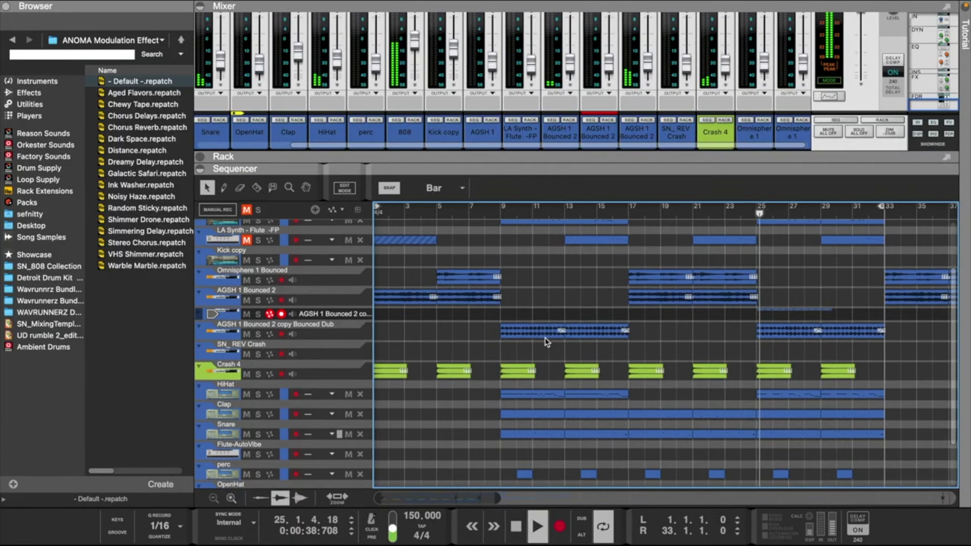
Step: Move the loop end to bar 37
{"action": "scroll", "coordinate": [545, 338], "scroll_direction": "up", "scroll_amount": 3}
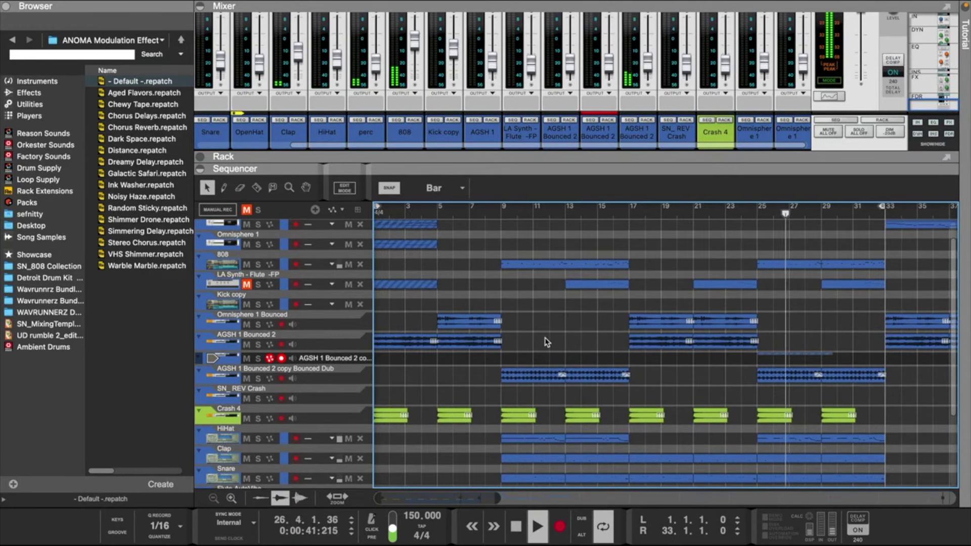
{"action": "scroll", "coordinate": [546, 343], "scroll_direction": "right", "scroll_amount": 10}
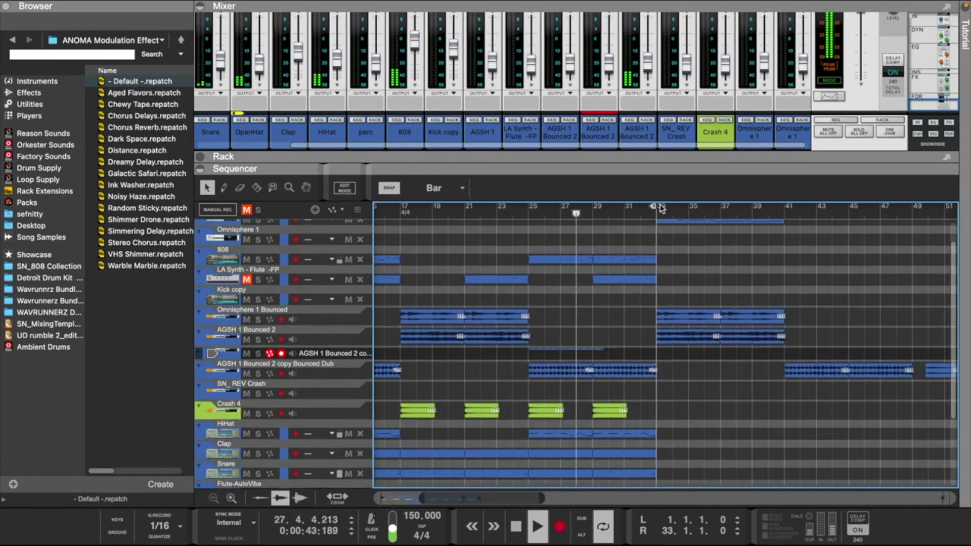
{"action": "left_click_drag", "start_coordinate": [655, 208], "coordinate": [725, 209]}
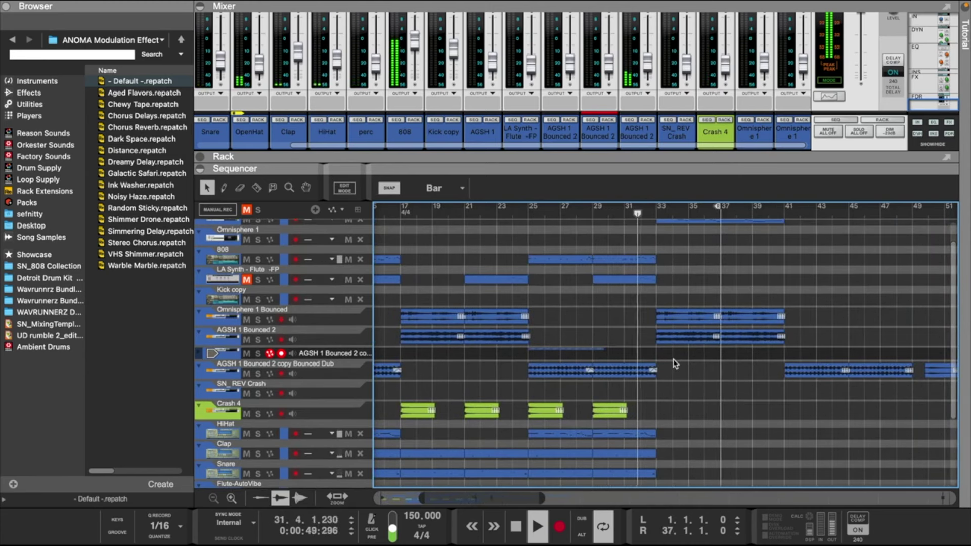
{"action": "scroll", "coordinate": [719, 267], "scroll_direction": "up", "scroll_amount": 2}
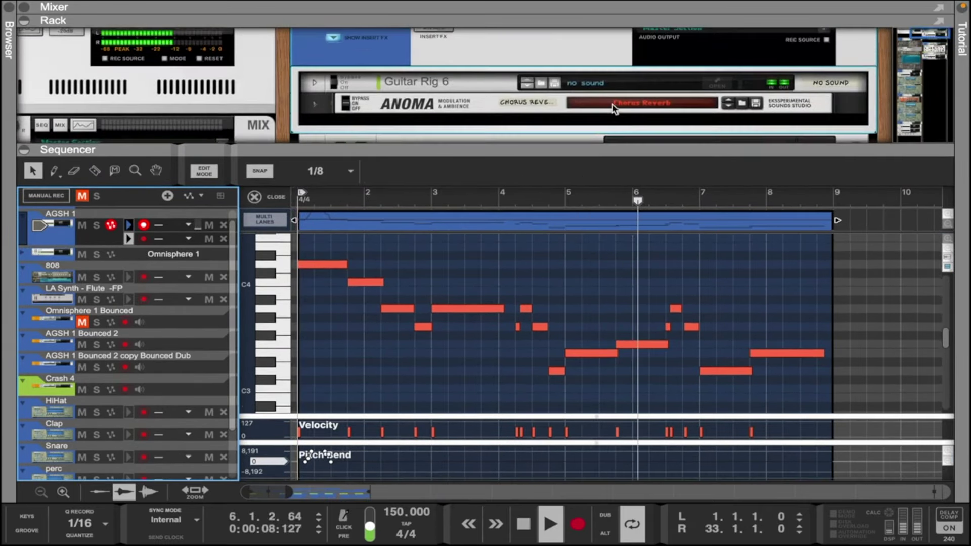
Step: Inspect the AGSH 1 channel's curve in the Spectrum EQ, return to the arrangement and close the EQ window
{"action": "left_click", "coordinate": [684, 39]}
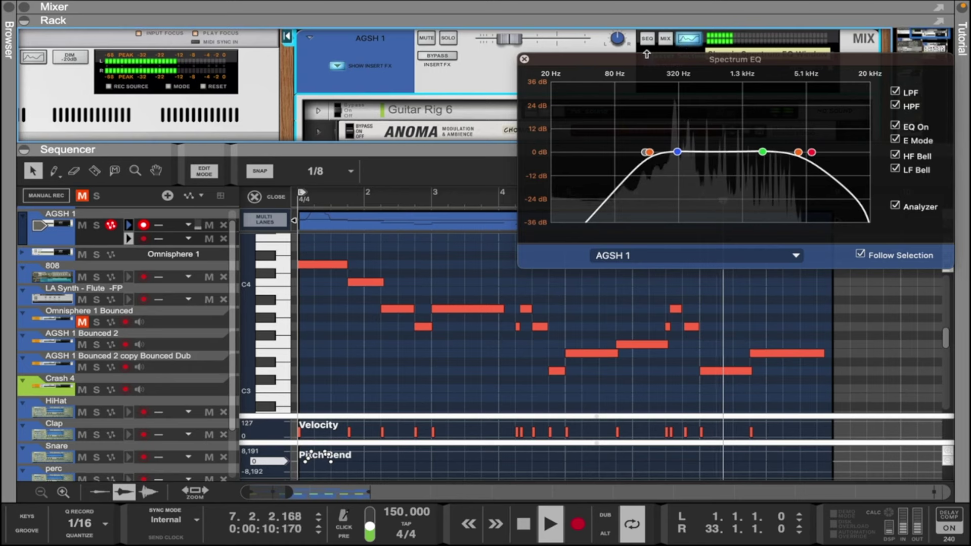
{"action": "left_click", "coordinate": [277, 198]}
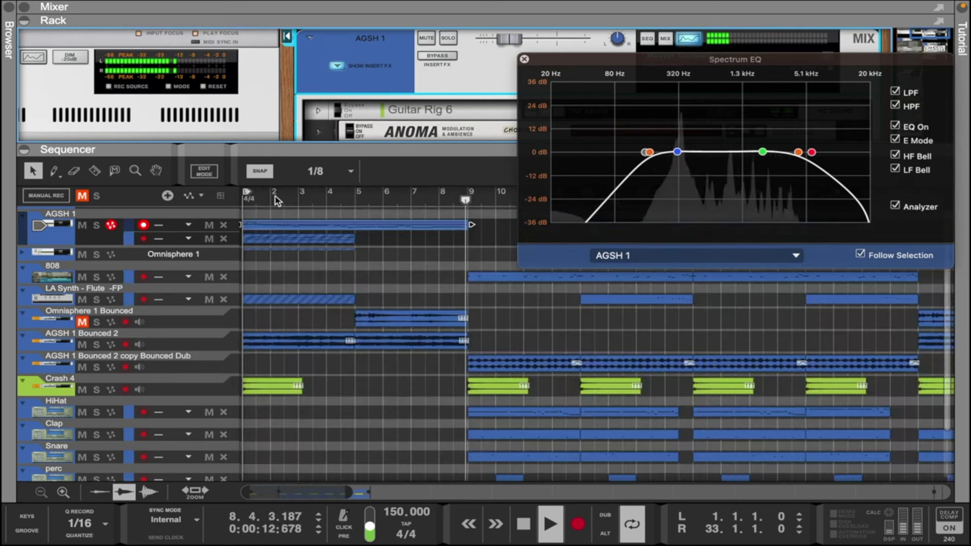
{"action": "left_click", "coordinate": [524, 59]}
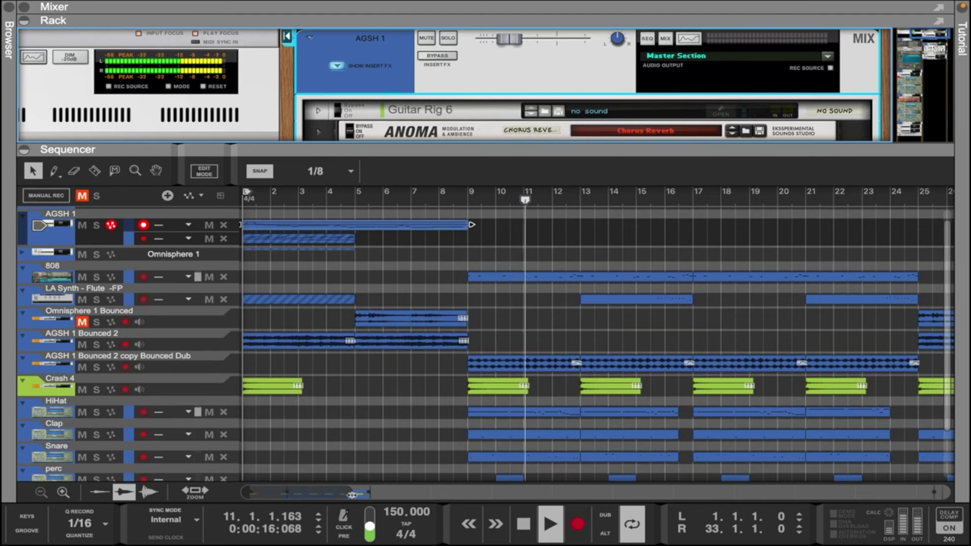
Step: Inspect the notes of the 808 clip at bar 9 and return to the arrangement
{"action": "left_click_drag", "start_coordinate": [353, 494], "coordinate": [403, 492]}
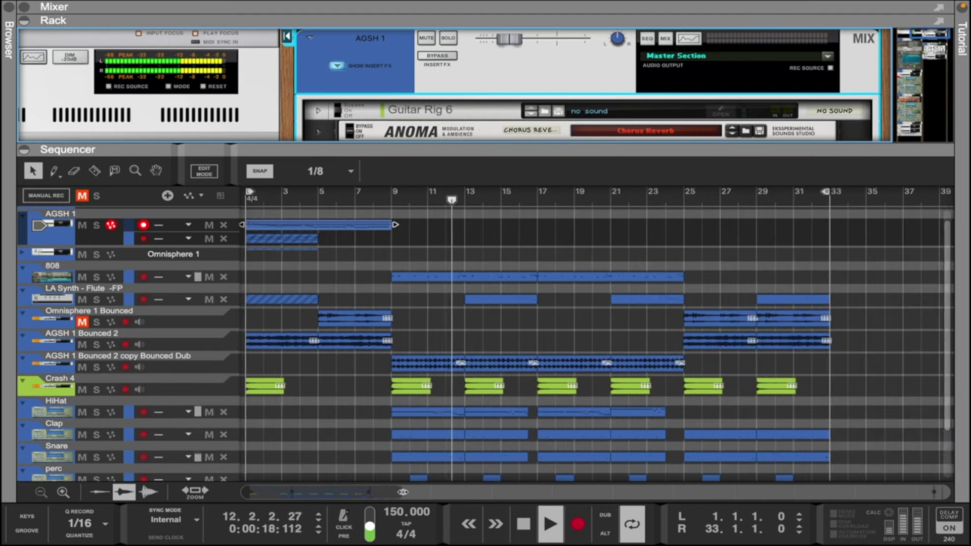
{"action": "double_click", "coordinate": [482, 280]}
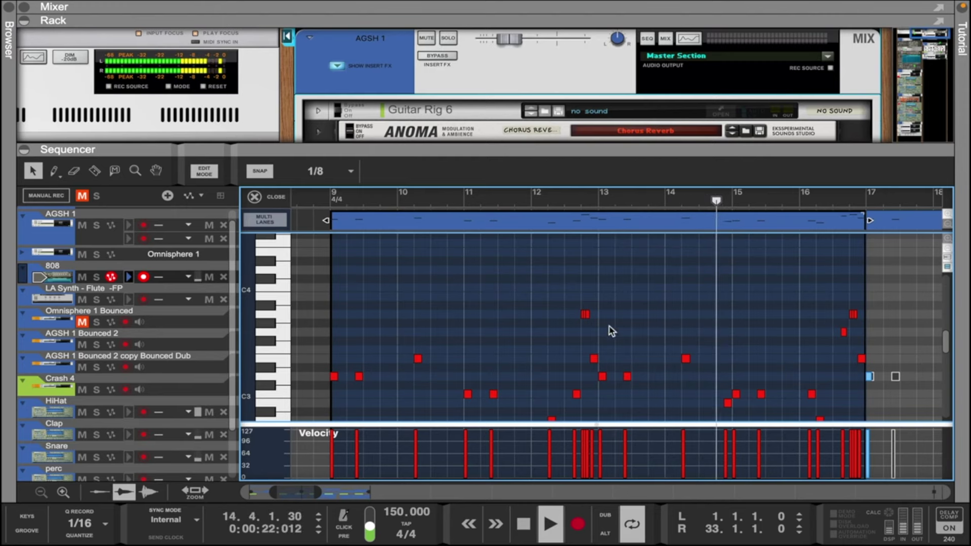
{"action": "left_click", "coordinate": [273, 199]}
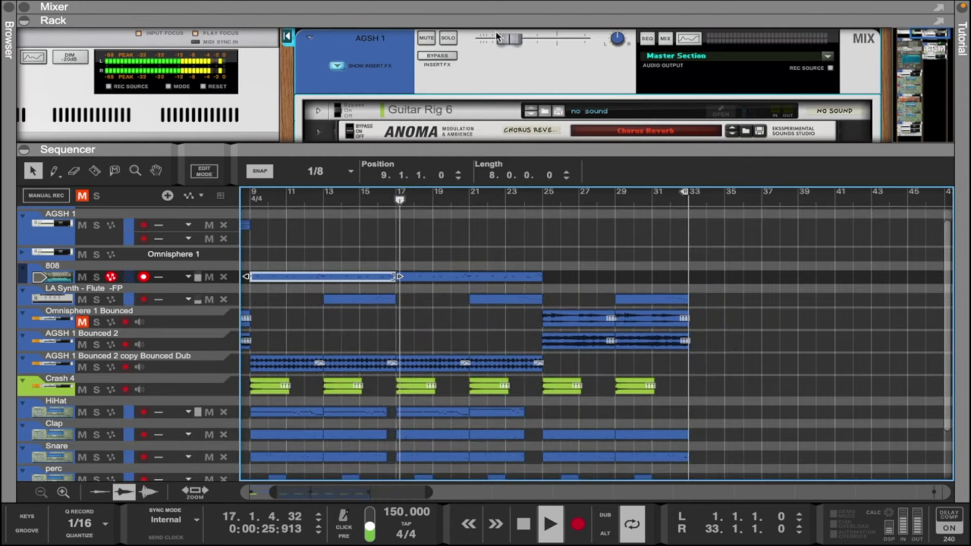
Step: Expand the mixer above the sequencer and review the channel faders and EQ sections
{"action": "left_click_drag", "start_coordinate": [502, 23], "coordinate": [476, 266]}
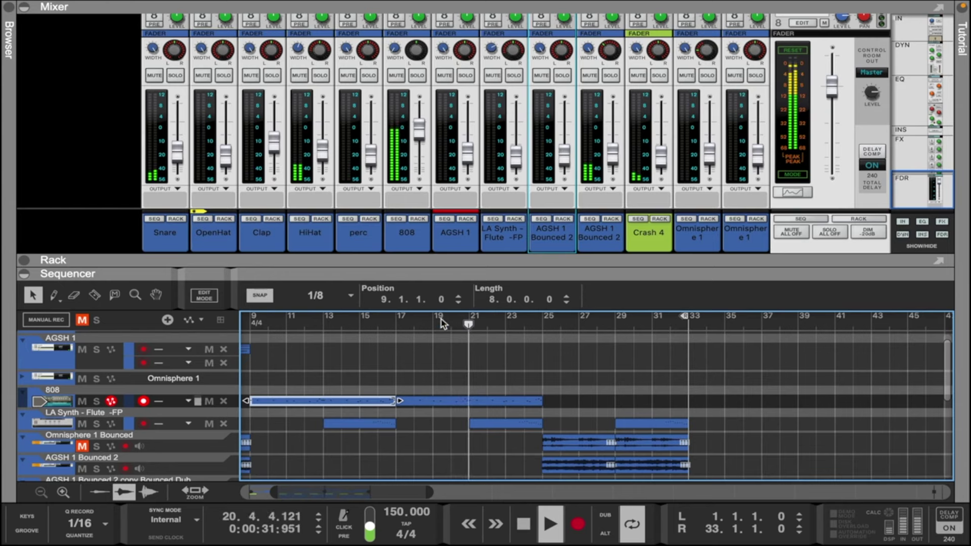
{"action": "scroll", "coordinate": [468, 324], "scroll_direction": "left", "scroll_amount": 5}
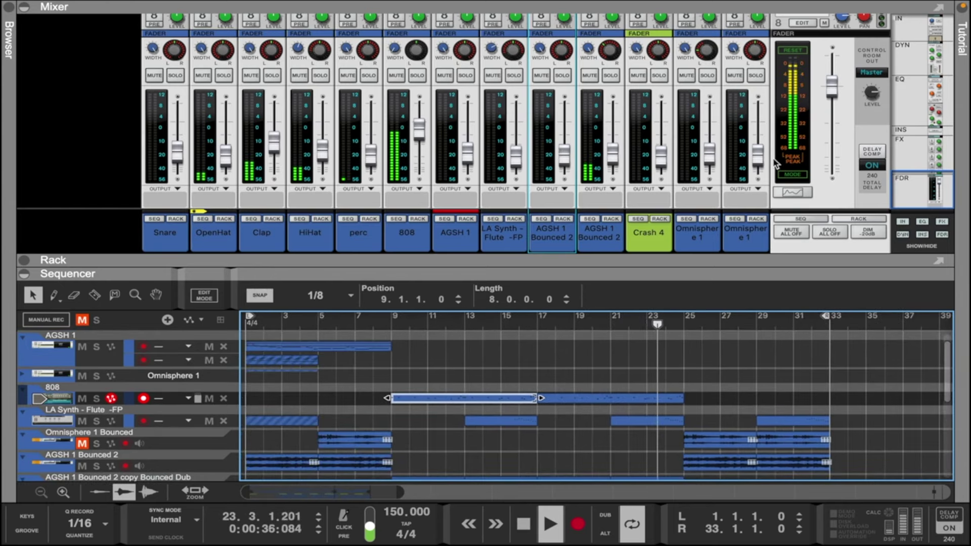
{"action": "scroll", "coordinate": [777, 163], "scroll_direction": "up", "scroll_amount": 10}
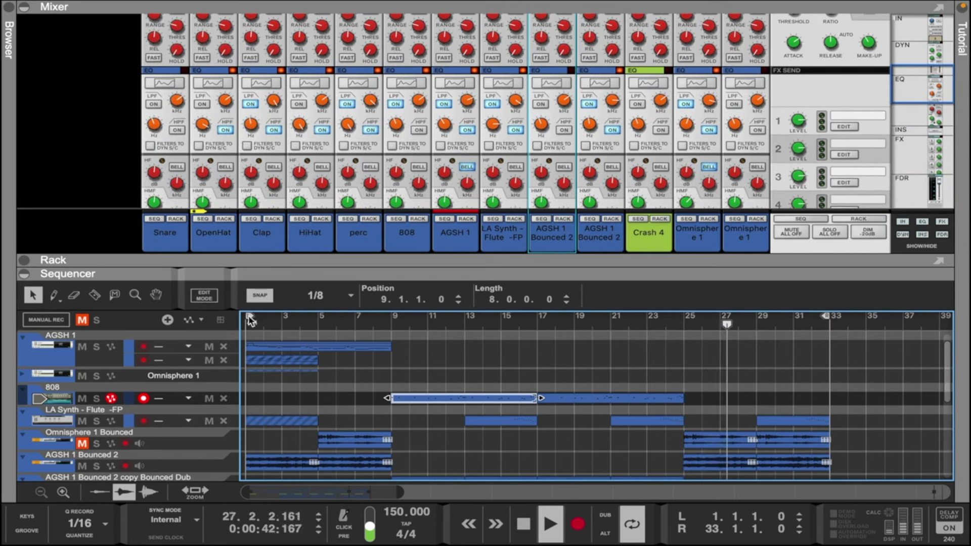
Step: Move the loop start to bar 9 and check the master compressor's threshold in the mixer
{"action": "left_click_drag", "start_coordinate": [252, 320], "coordinate": [401, 328]}
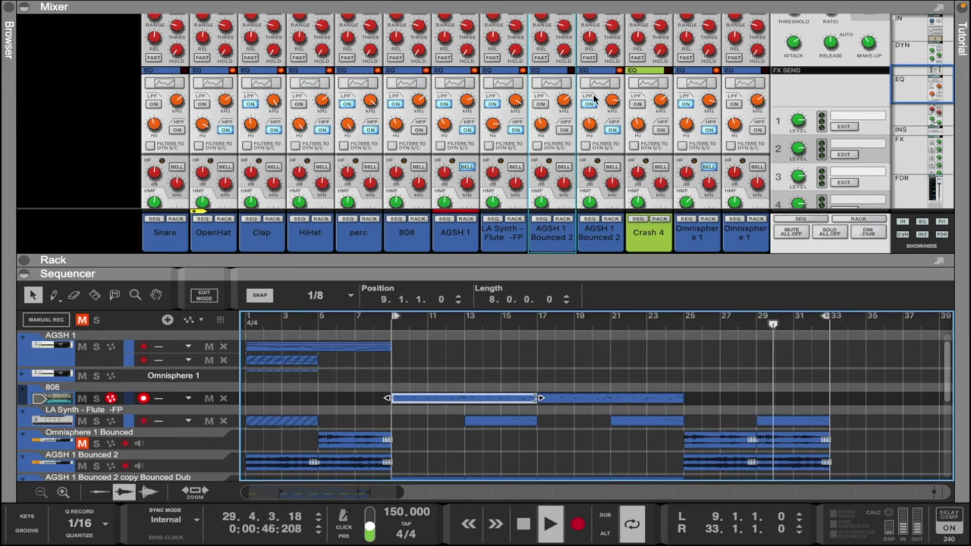
{"action": "scroll", "coordinate": [594, 99], "scroll_direction": "up", "scroll_amount": 5}
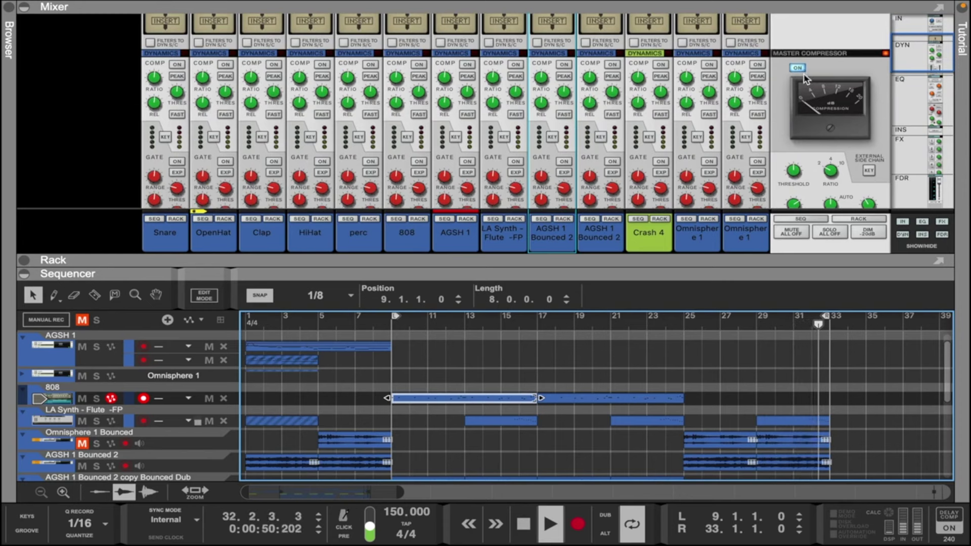
{"action": "mouse_move", "coordinate": [794, 171]}
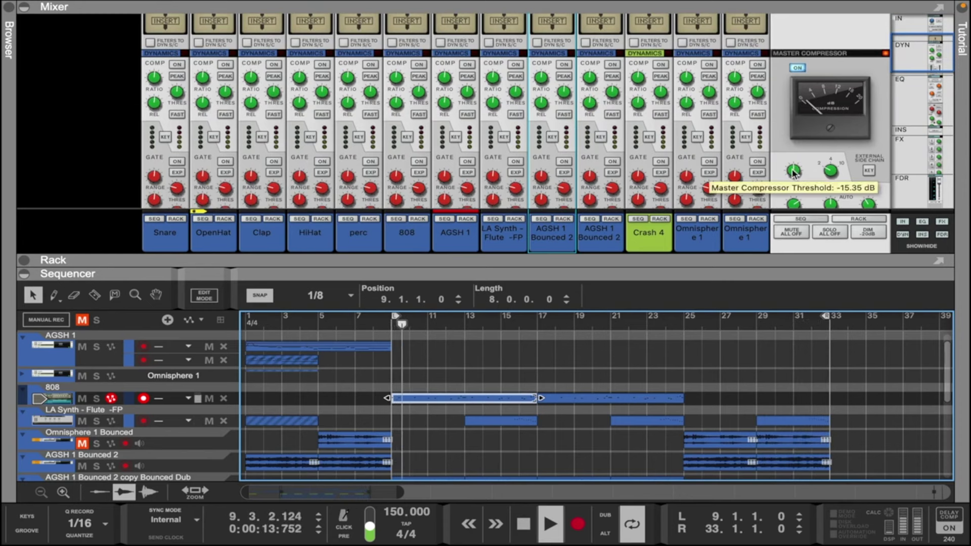
Step: Switch from the mixer to the rack and set the loop to run from bar 1 to bar 25
{"action": "left_click", "coordinate": [757, 218]}
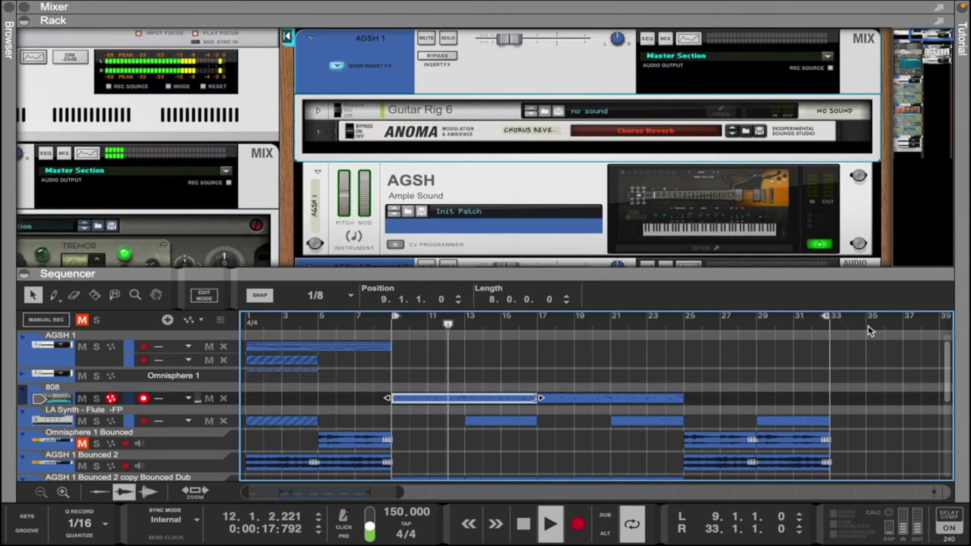
{"action": "left_click_drag", "start_coordinate": [828, 320], "coordinate": [701, 331]}
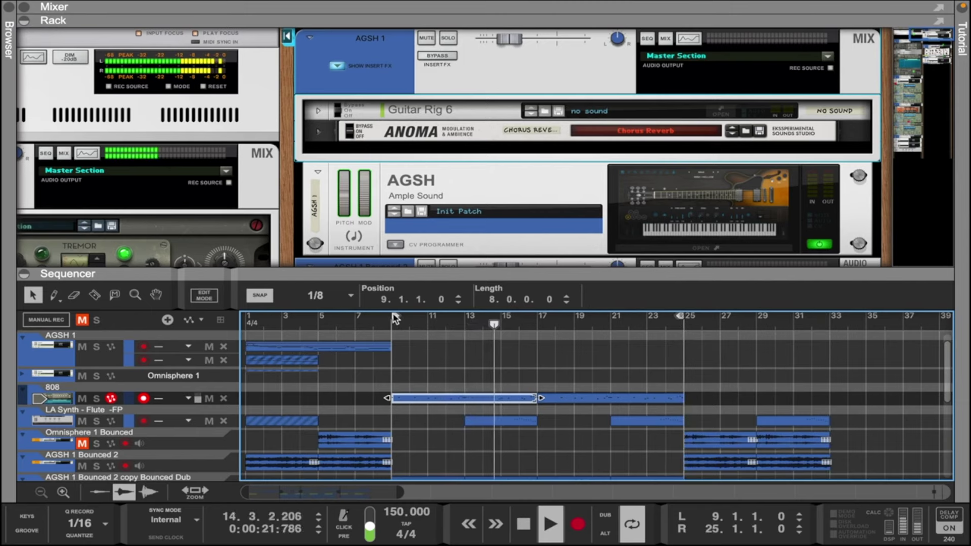
{"action": "left_click_drag", "start_coordinate": [395, 318], "coordinate": [214, 323]}
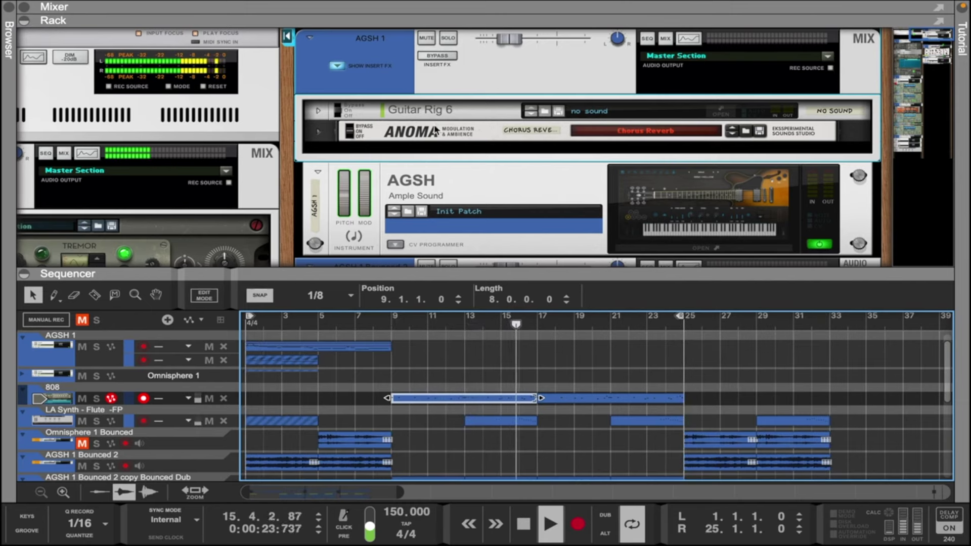
Step: Review the instruments and effects in the rack, and bring the mixer's channel faders back into view
{"action": "scroll", "coordinate": [434, 130], "scroll_direction": "down", "scroll_amount": 5}
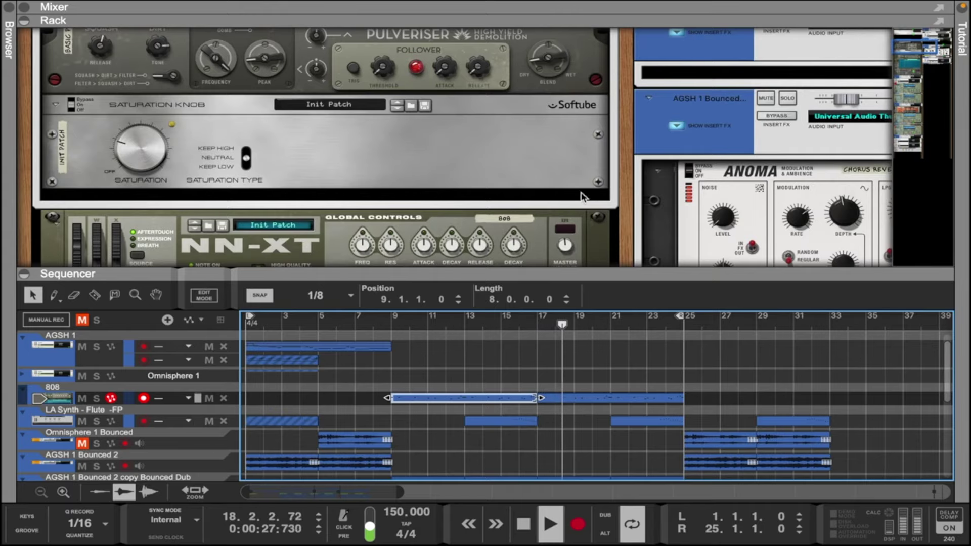
{"action": "scroll", "coordinate": [584, 196], "scroll_direction": "down", "scroll_amount": 8}
{"action": "scroll", "coordinate": [581, 196], "scroll_direction": "up", "scroll_amount": 6}
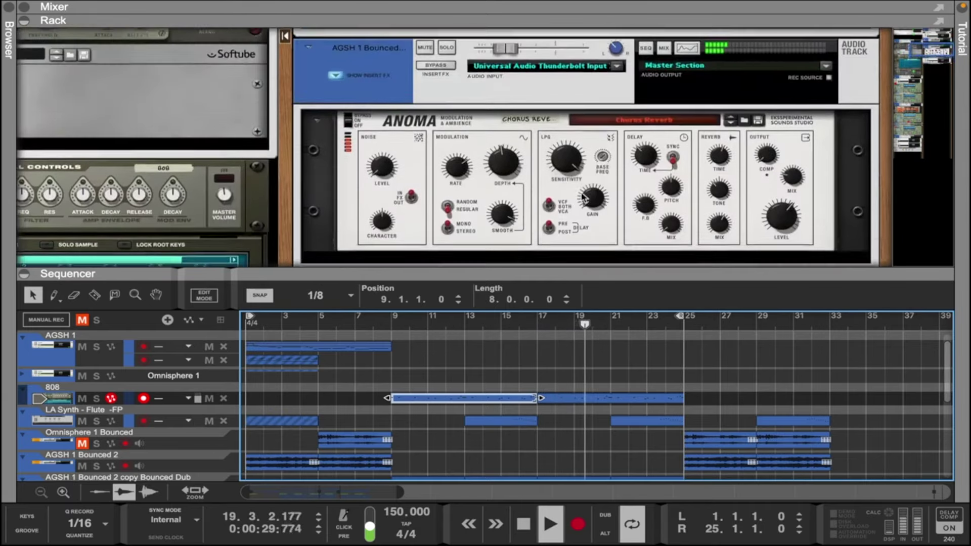
{"action": "scroll", "coordinate": [584, 196], "scroll_direction": "up", "scroll_amount": 5}
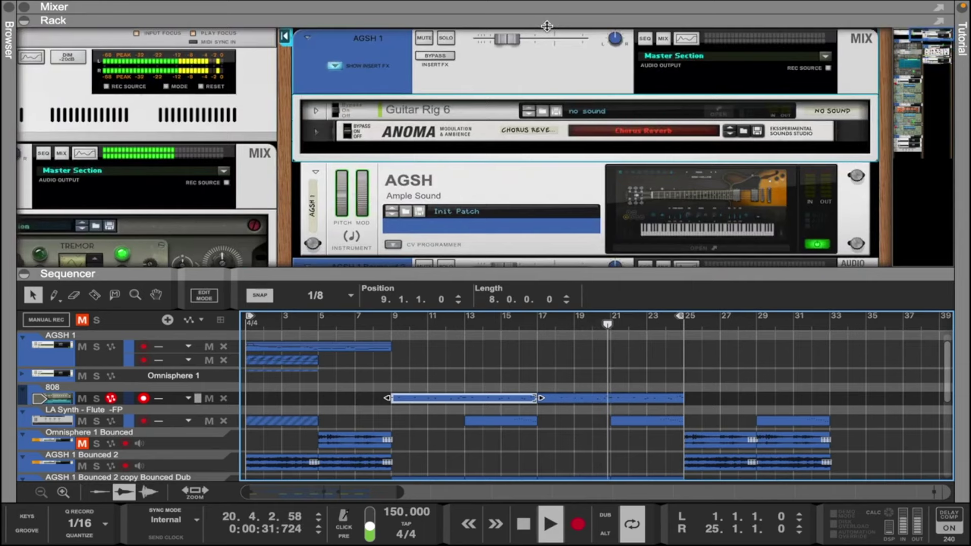
{"action": "left_click_drag", "start_coordinate": [546, 26], "coordinate": [542, 262]}
{"action": "scroll", "coordinate": [560, 180], "scroll_direction": "down", "scroll_amount": 6}
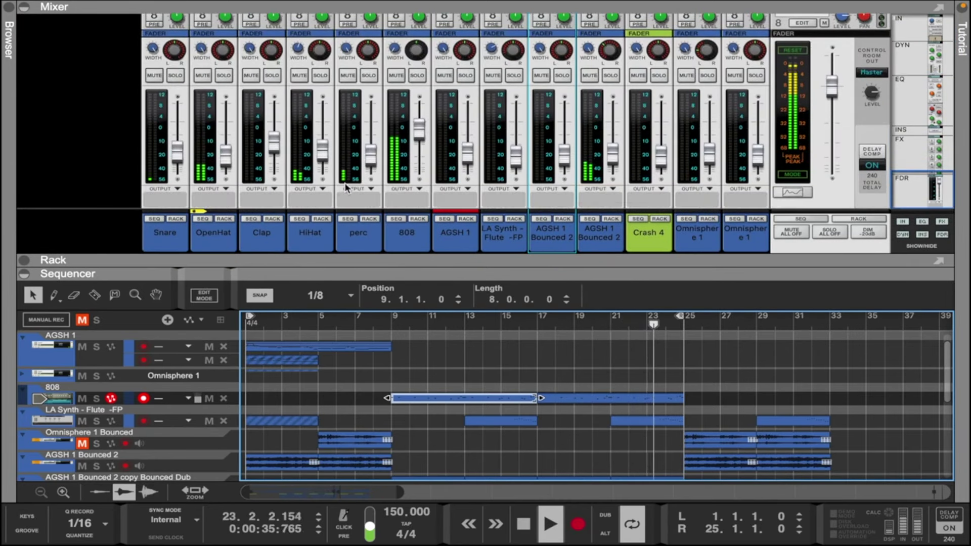
{"action": "scroll", "coordinate": [345, 188], "scroll_direction": "up", "scroll_amount": 1}
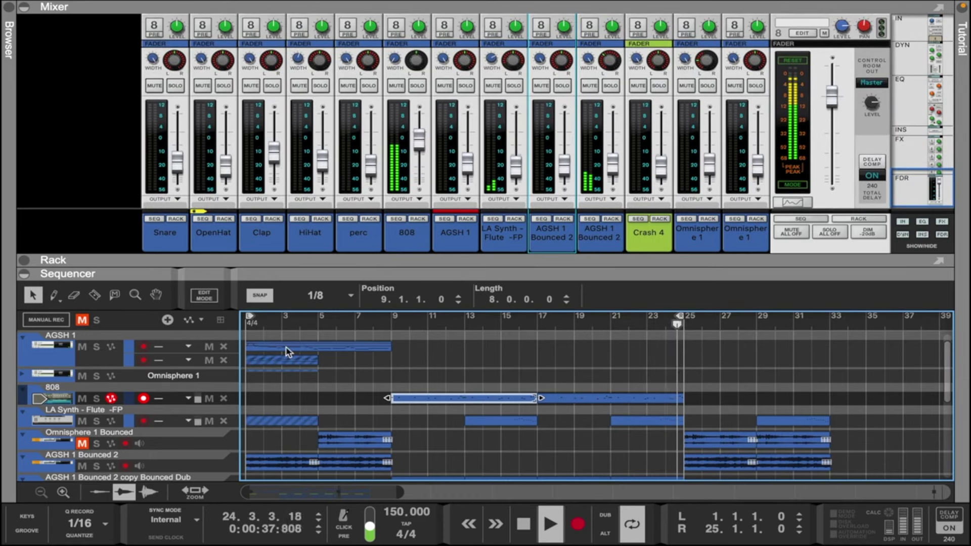
Step: Open the AGSH 1 clip at bar 1 for note editing and resize the panes to show its rack devices above the sequencer
{"action": "double_click", "coordinate": [286, 352]}
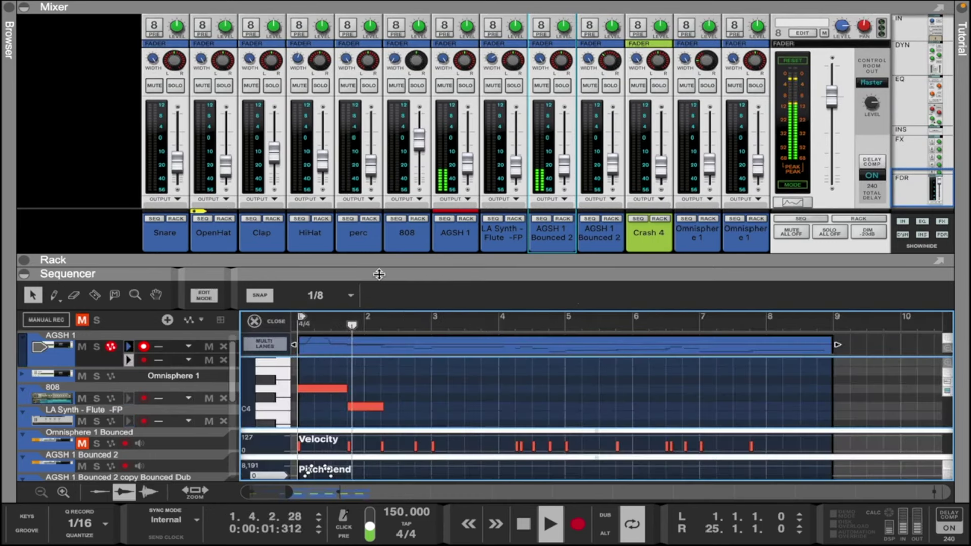
{"action": "left_click_drag", "start_coordinate": [379, 274], "coordinate": [405, 96]}
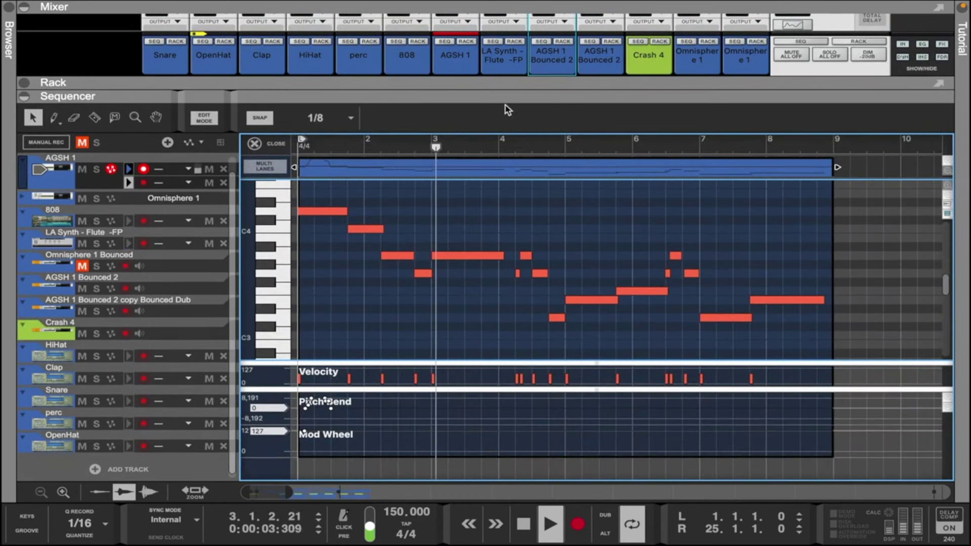
{"action": "left_click_drag", "start_coordinate": [510, 95], "coordinate": [508, 144]}
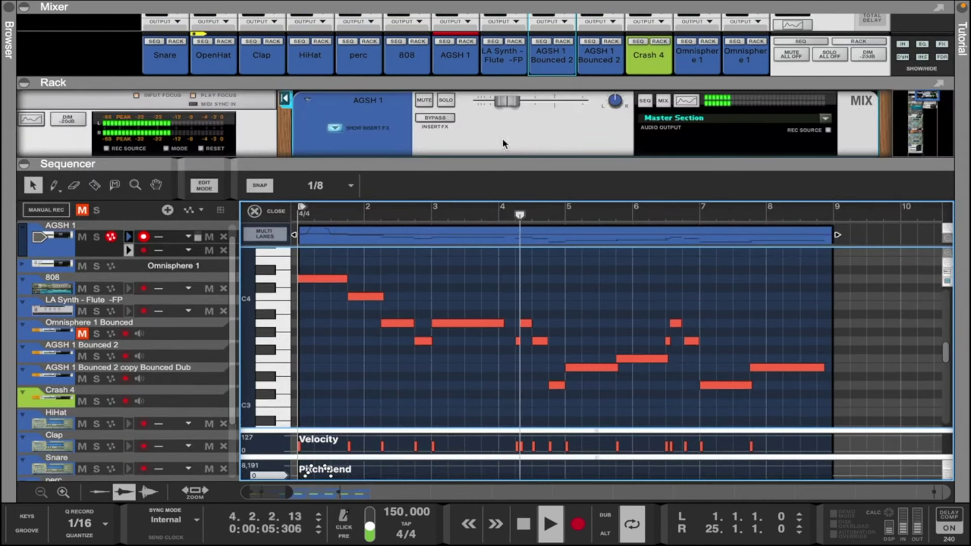
{"action": "left_click_drag", "start_coordinate": [556, 82], "coordinate": [566, 22]}
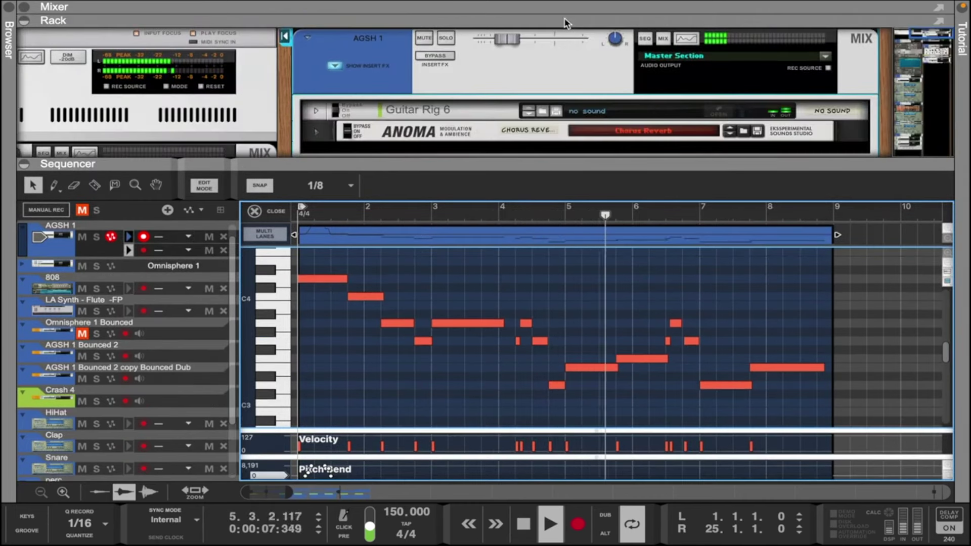
Step: Raise the AGSH 1 channel's low-pass filter cutoff in the Spectrum EQ to just above the 5.74 kHz high-frequency band, and return to the arrangement
{"action": "left_click", "coordinate": [682, 39]}
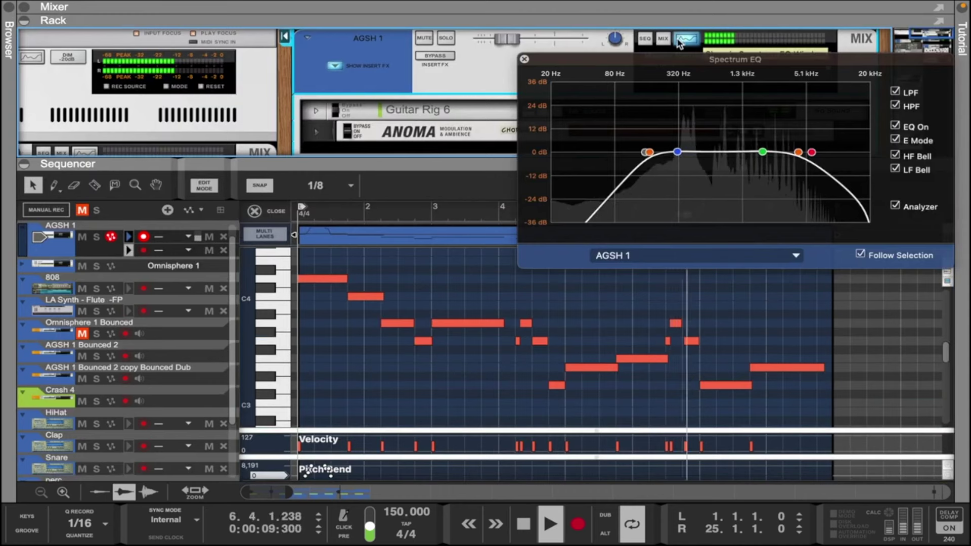
{"action": "left_click_drag", "start_coordinate": [798, 152], "coordinate": [823, 153]}
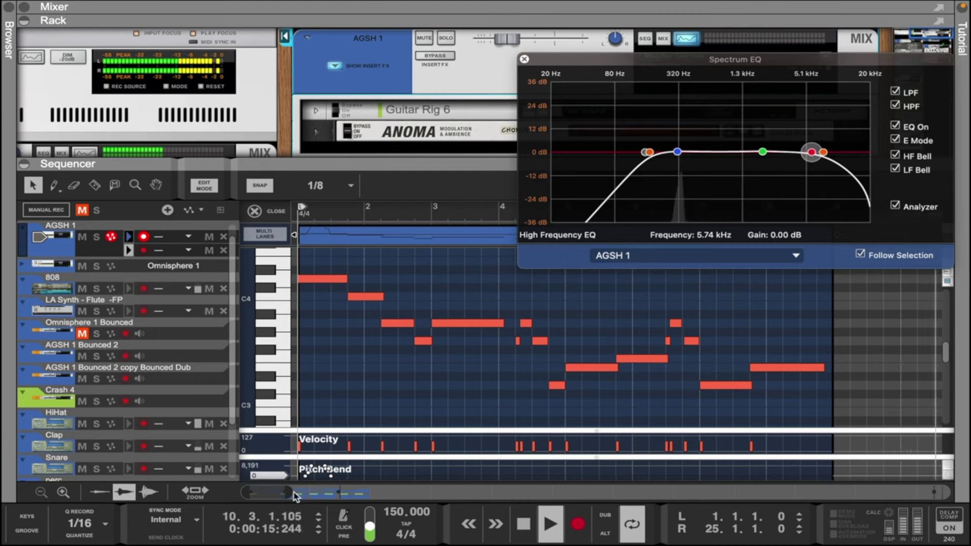
{"action": "left_click_drag", "start_coordinate": [288, 488], "coordinate": [373, 488]}
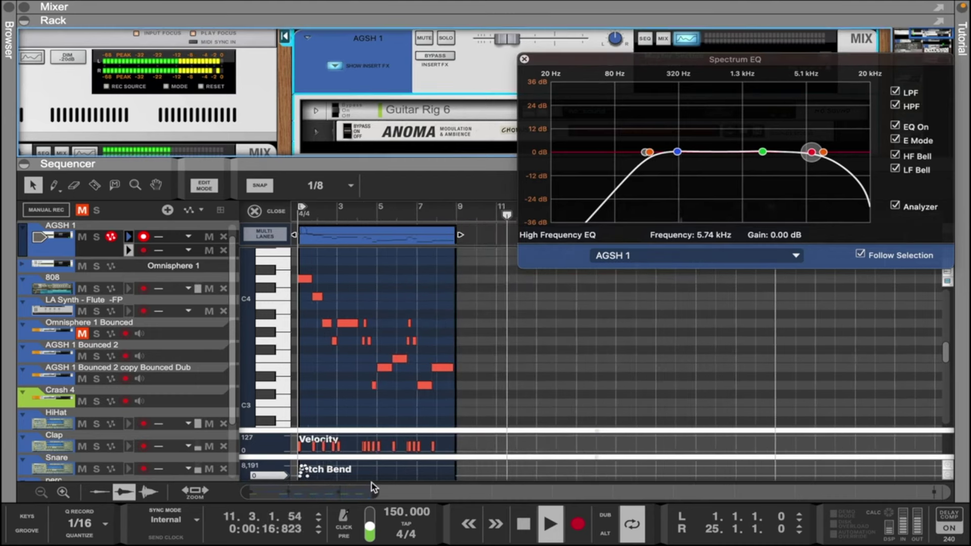
{"action": "left_click", "coordinate": [273, 209]}
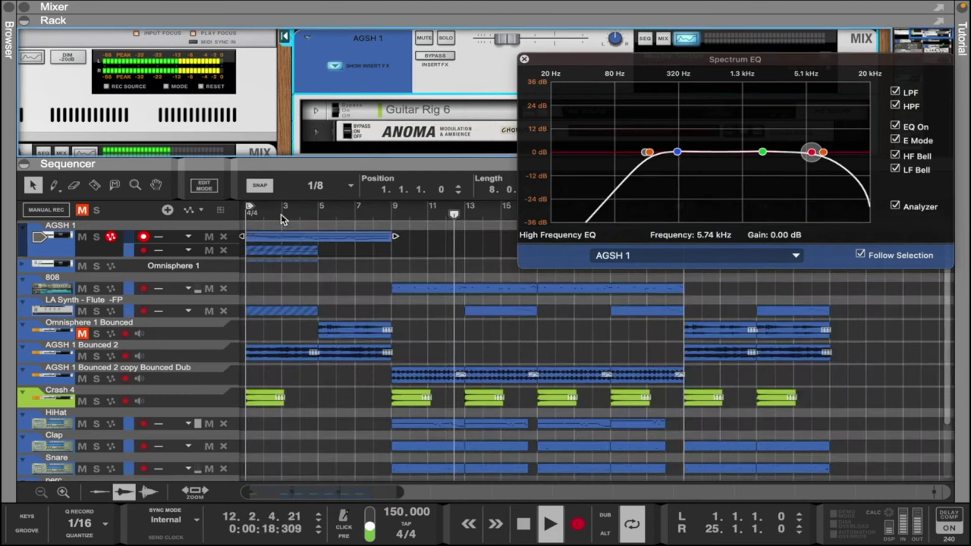
Step: Open the AGSH 1 Bounced 2 copy Bounced Dub clip at bar 13 in pitch editing and close the Spectrum EQ window
{"action": "double_click", "coordinate": [492, 374]}
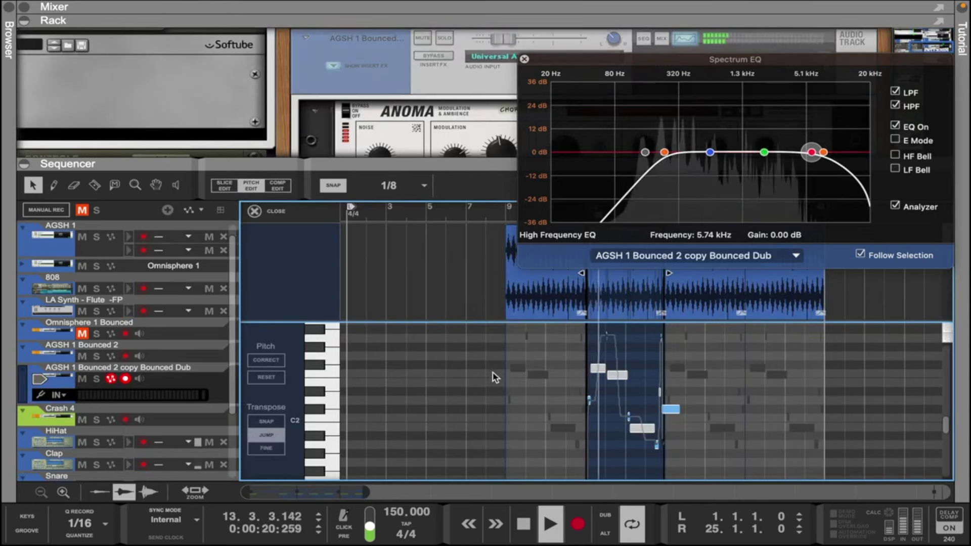
{"action": "left_click", "coordinate": [524, 60]}
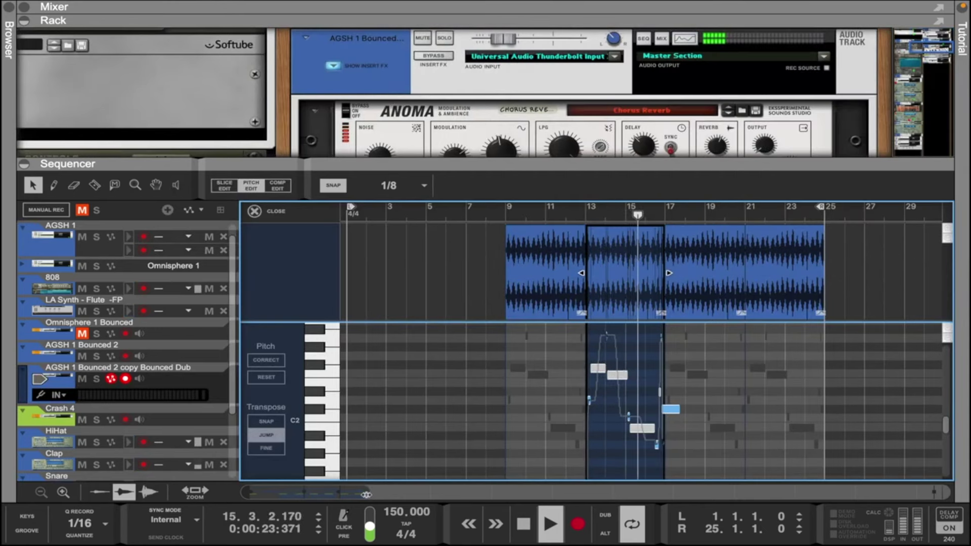
{"action": "left_click_drag", "start_coordinate": [314, 494], "coordinate": [330, 494]}
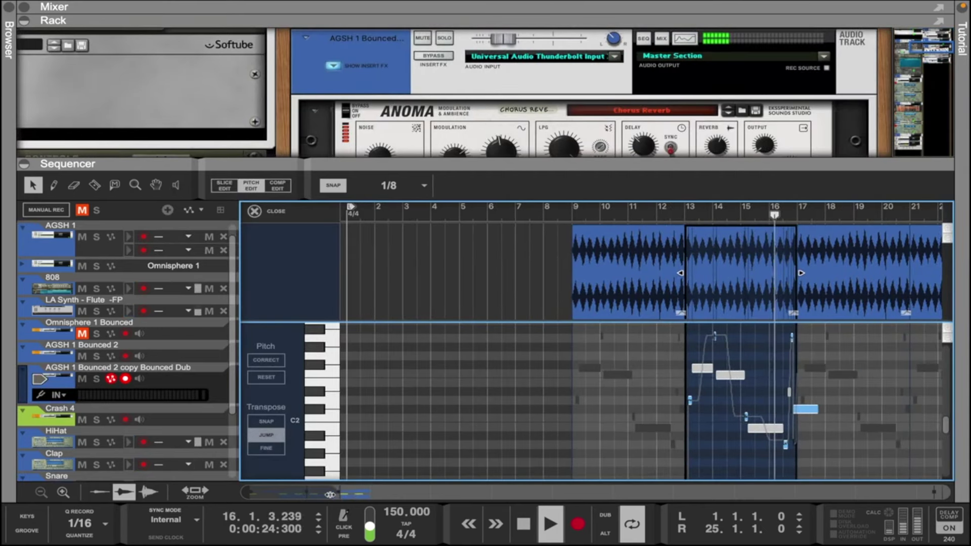
Step: Leave pitch editing of the AGSH 1 audio clip and select the HiHat clip at bar 17
{"action": "left_click", "coordinate": [283, 212]}
{"action": "scroll", "coordinate": [575, 311], "scroll_direction": "right", "scroll_amount": 2}
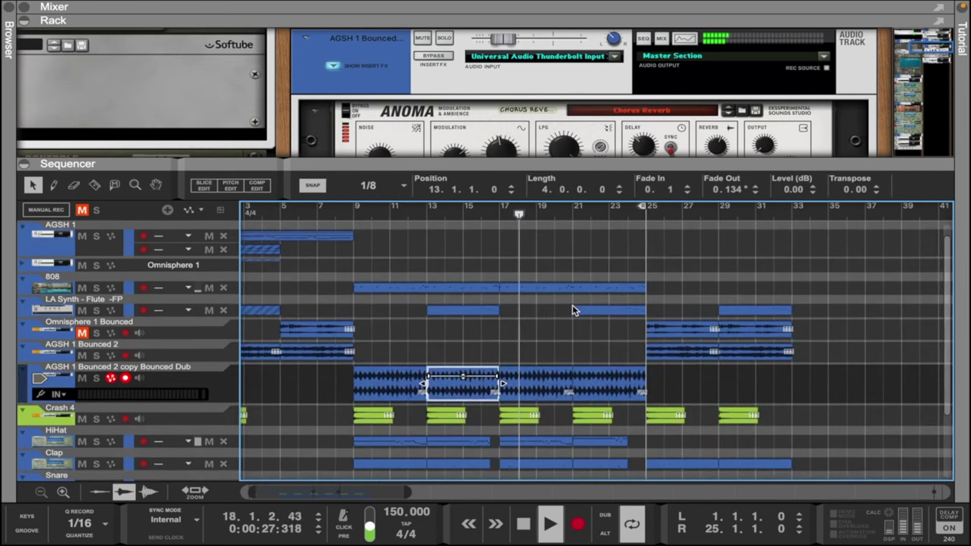
{"action": "scroll", "coordinate": [518, 448], "scroll_direction": "down", "scroll_amount": 3}
{"action": "double_click", "coordinate": [561, 388]}
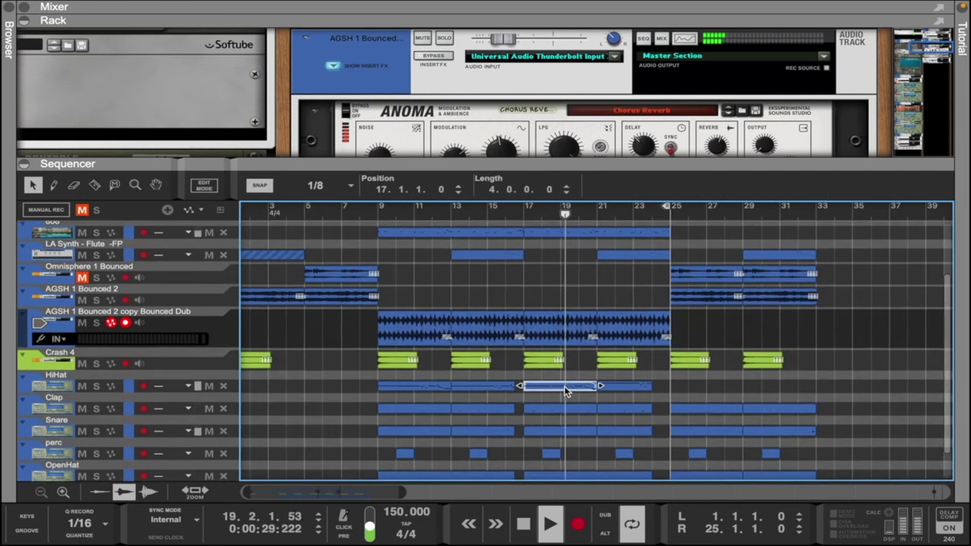
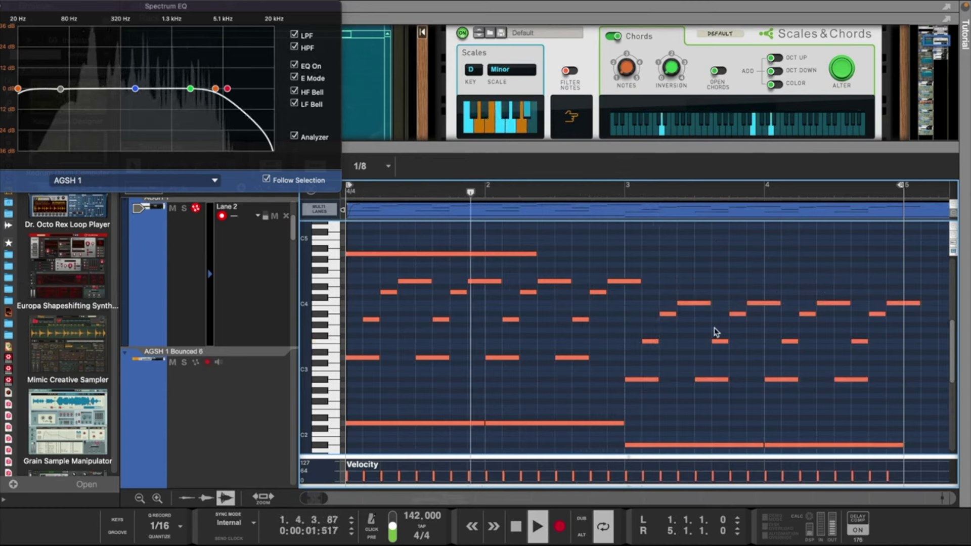
Step: Rework the closing bar 4 melody notes of the AGSH 1 clip, raising the very last note to F4
{"action": "key", "text": "space"}
{"action": "left_click_drag", "start_coordinate": [834, 303], "coordinate": [808, 303]}
{"action": "left_click_drag", "start_coordinate": [904, 303], "coordinate": [903, 276]}
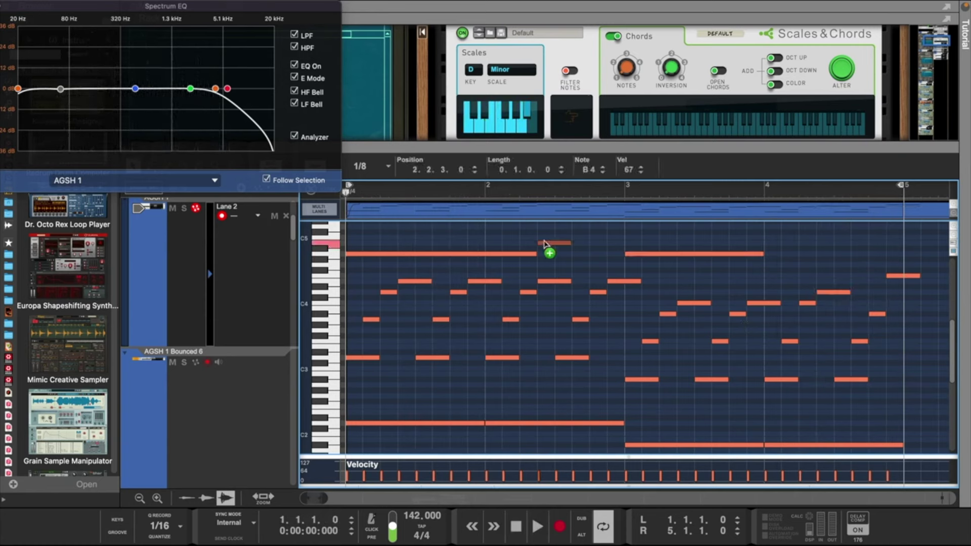
Step: Add a C5 note of length 0.2.2 at position 2.2.3 in the AGSH 1 clip and audition it
{"action": "key", "text": "space"}
{"action": "left_click_drag", "start_coordinate": [545, 244], "coordinate": [614, 241]}
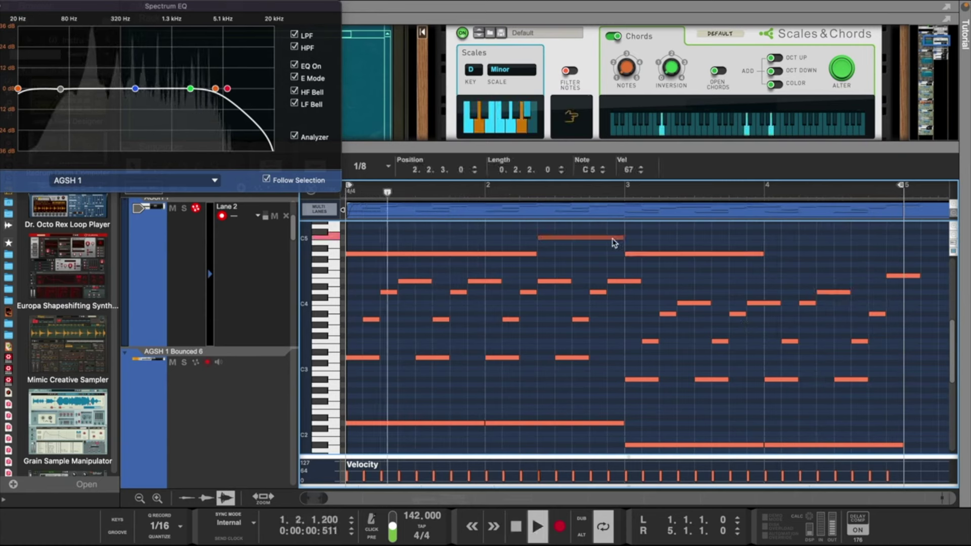
{"action": "left_click", "coordinate": [592, 265]}
{"action": "key", "text": "space"}
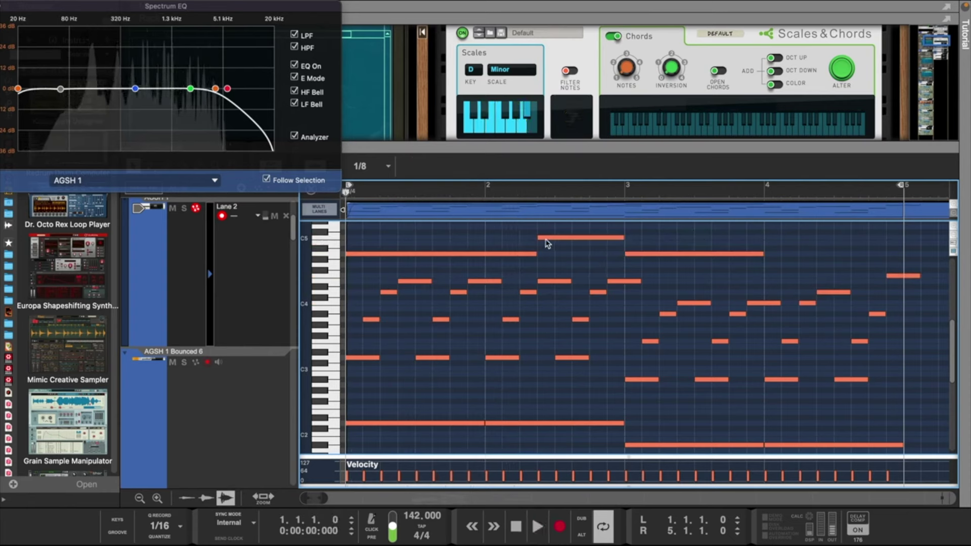
Step: Extend the opening A4 note to length 1.2.0, and place the C5 note at 2.3.1 with length 0.2.0
{"action": "left_click_drag", "start_coordinate": [347, 254], "coordinate": [555, 254]}
{"action": "key", "text": "space"}
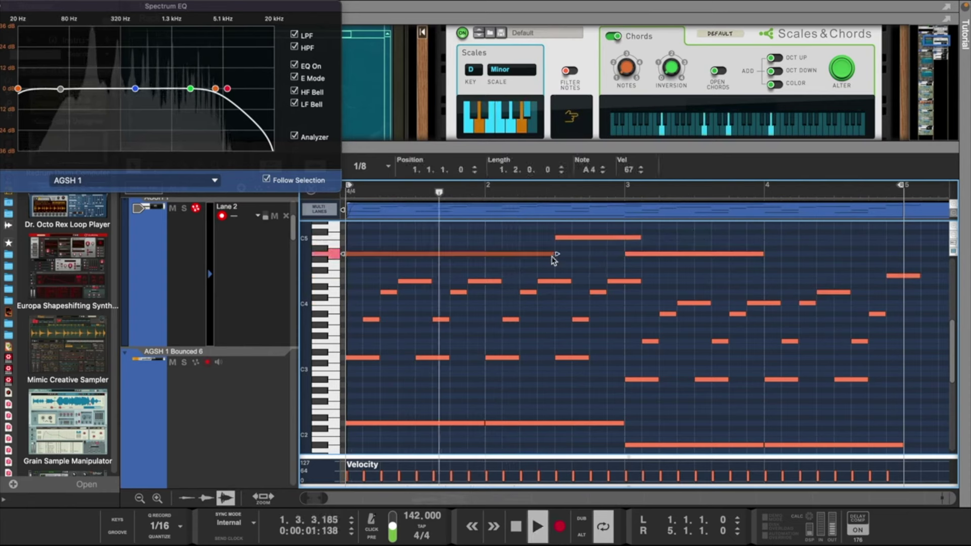
{"action": "left_click", "coordinate": [644, 238]}
{"action": "left_click_drag", "start_coordinate": [644, 237], "coordinate": [627, 238]}
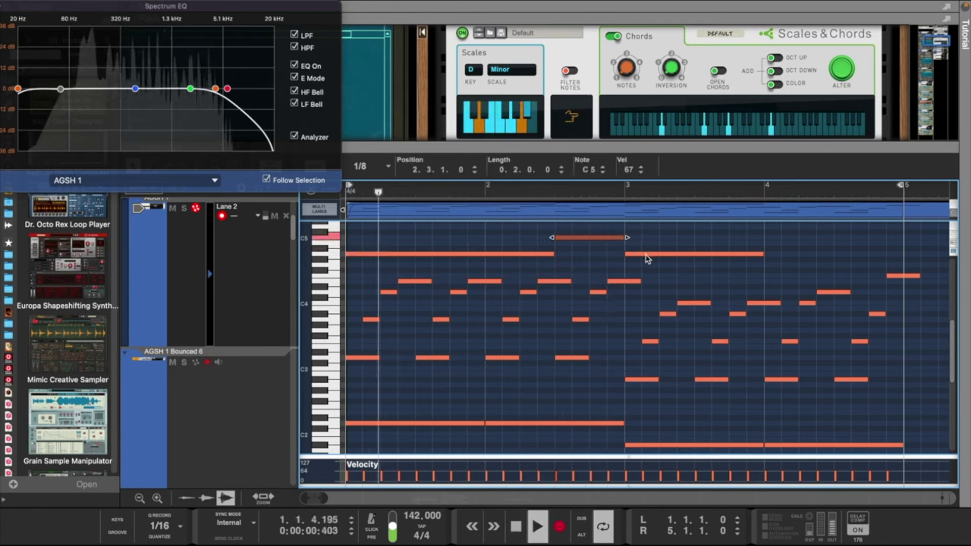
Step: Add a G4 note of length 0.3.2 at 4.1.1 and raise the bar 4 bass note to C2
{"action": "left_click_drag", "start_coordinate": [646, 256], "coordinate": [787, 268]}
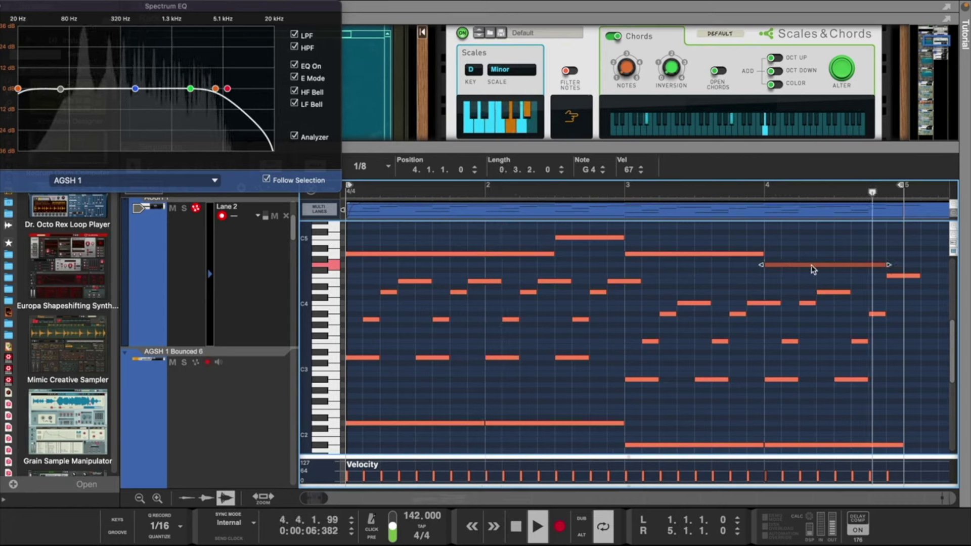
{"action": "left_click_drag", "start_coordinate": [773, 446], "coordinate": [775, 438]}
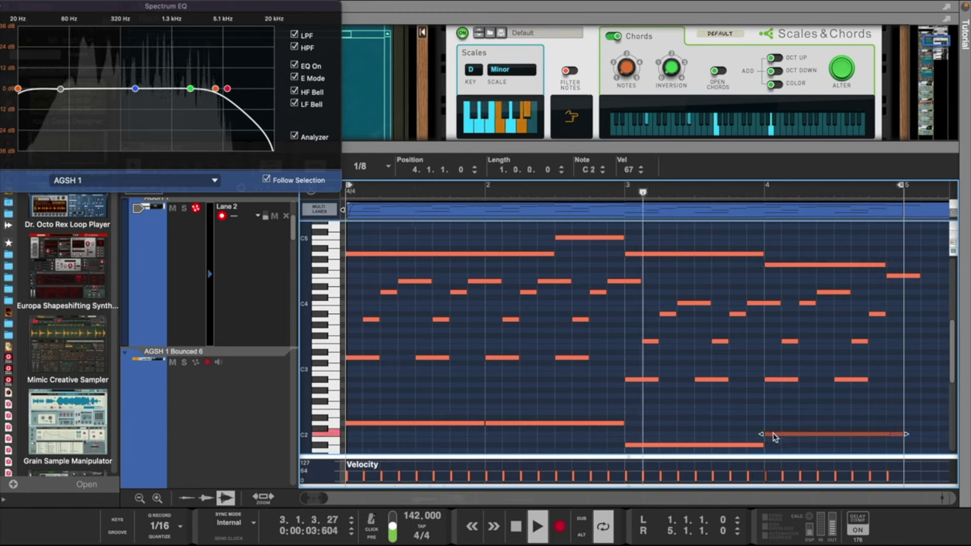
{"action": "left_click", "coordinate": [774, 419]}
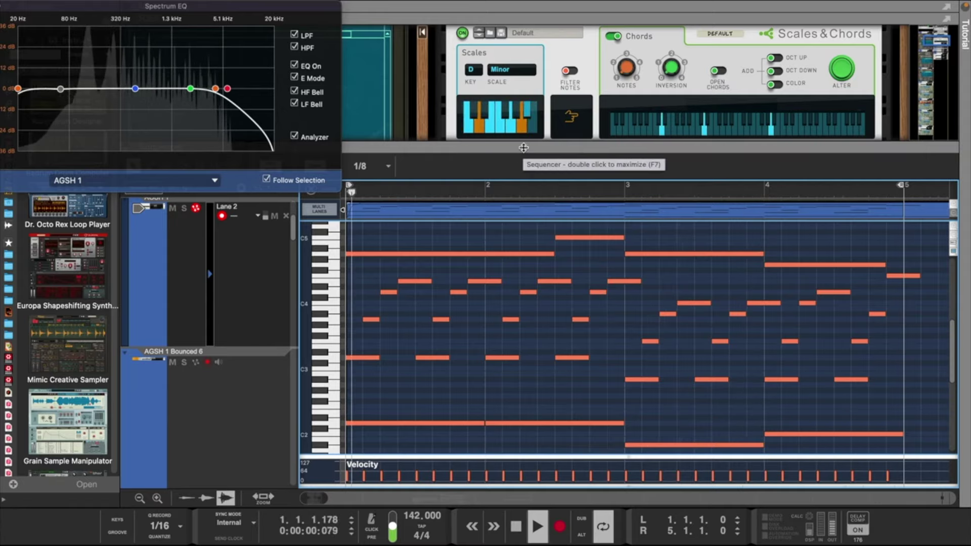
{"action": "key", "text": "space"}
Step: Enlarge the rack, show the AGSH 1 insert effects, and adjust the Initial Reverse plug-in with its 1/4-bar setting
{"action": "left_click_drag", "start_coordinate": [524, 148], "coordinate": [524, 281]}
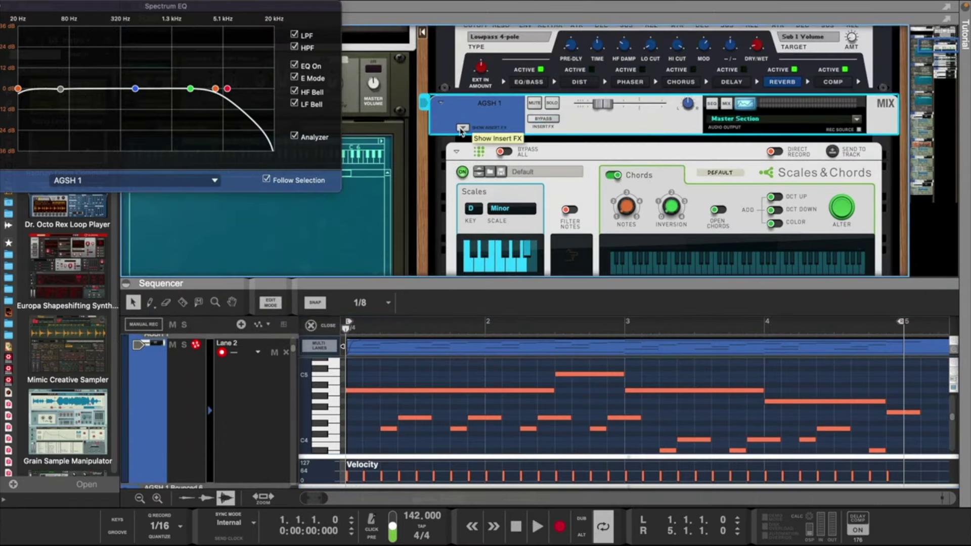
{"action": "left_click", "coordinate": [542, 128]}
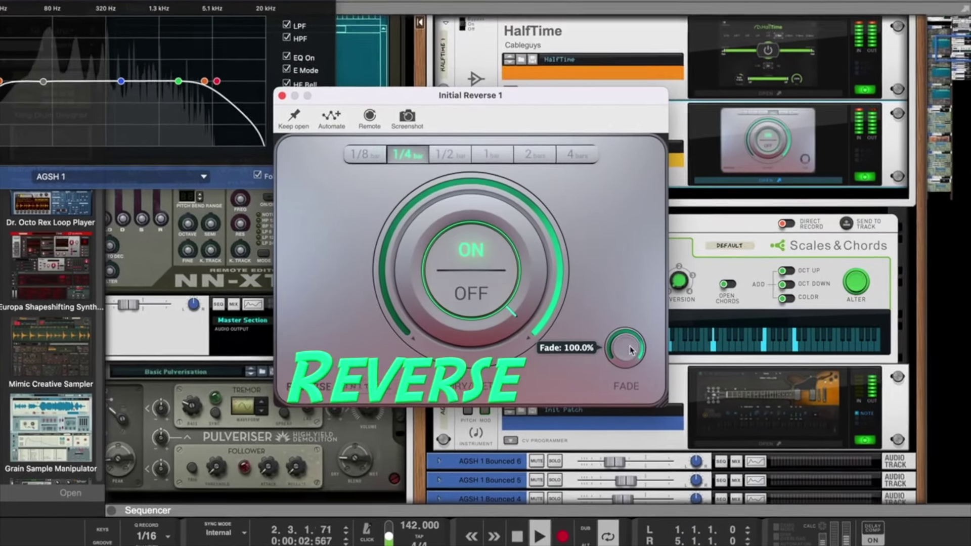
{"action": "left_click_drag", "start_coordinate": [621, 344], "coordinate": [650, 363]}
{"action": "left_click_drag", "start_coordinate": [490, 326], "coordinate": [545, 304]}
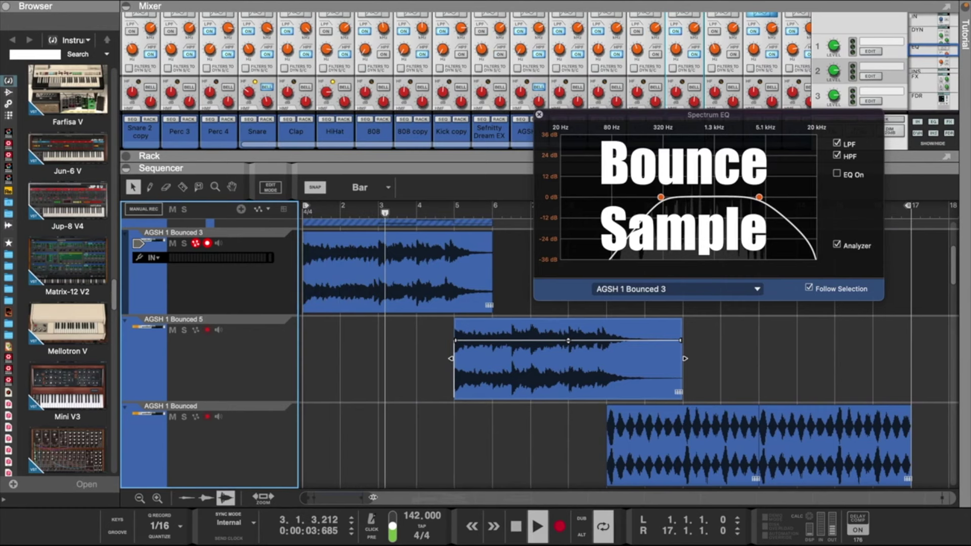
Step: Open the AGSH 1 Bounced 5 clip at bar 5 and examine its slices
{"action": "left_click_drag", "start_coordinate": [370, 498], "coordinate": [366, 502]}
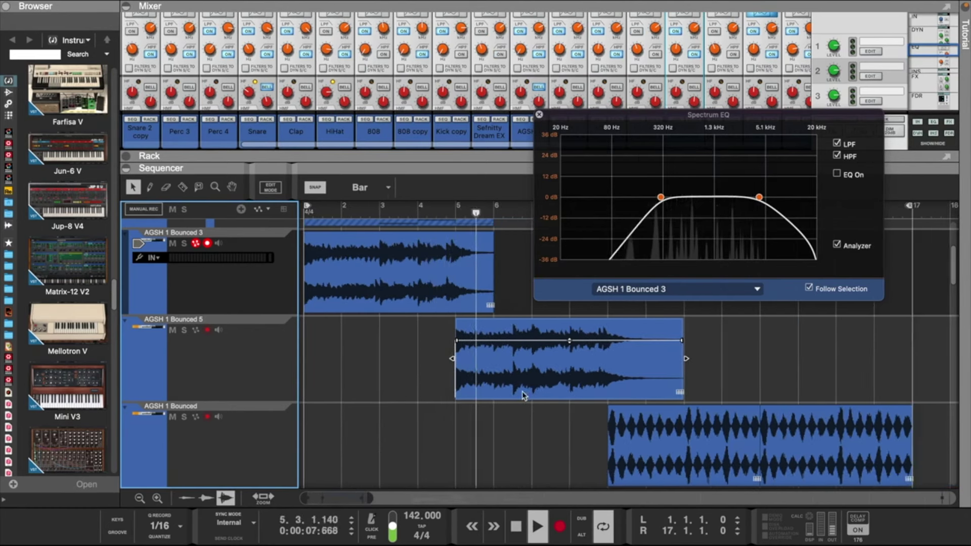
{"action": "double_click", "coordinate": [537, 389]}
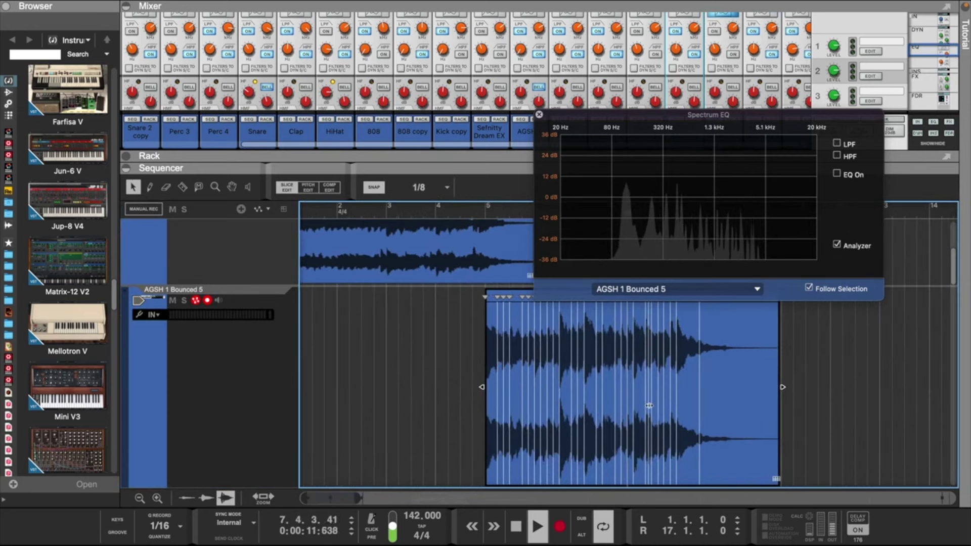
{"action": "double_click", "coordinate": [649, 405]}
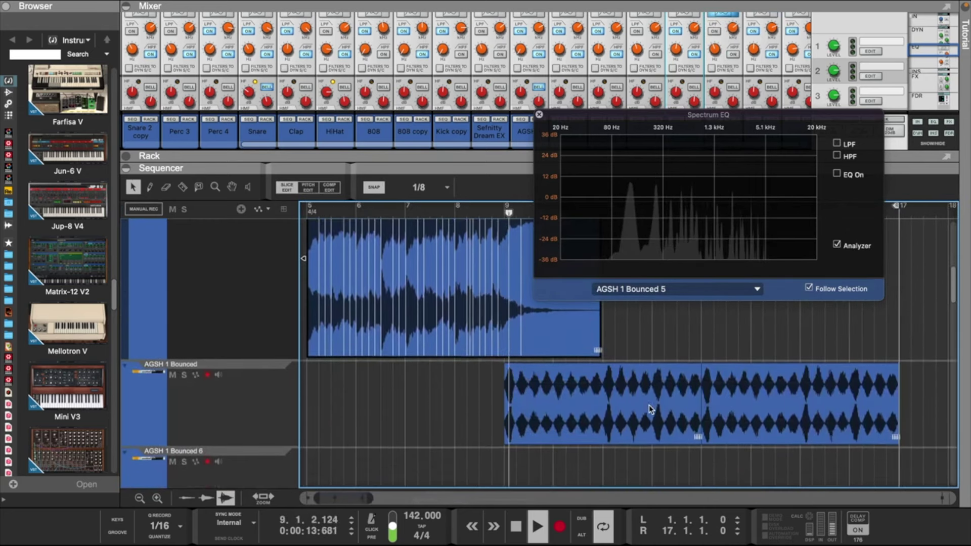
Step: Select the AGSH 1 Bounced track and review its clips from bar 9 alongside the other bounced samples
{"action": "left_click", "coordinate": [201, 443]}
{"action": "scroll", "coordinate": [577, 334], "scroll_direction": "down", "scroll_amount": 3}
{"action": "scroll", "coordinate": [578, 347], "scroll_direction": "up", "scroll_amount": 4}
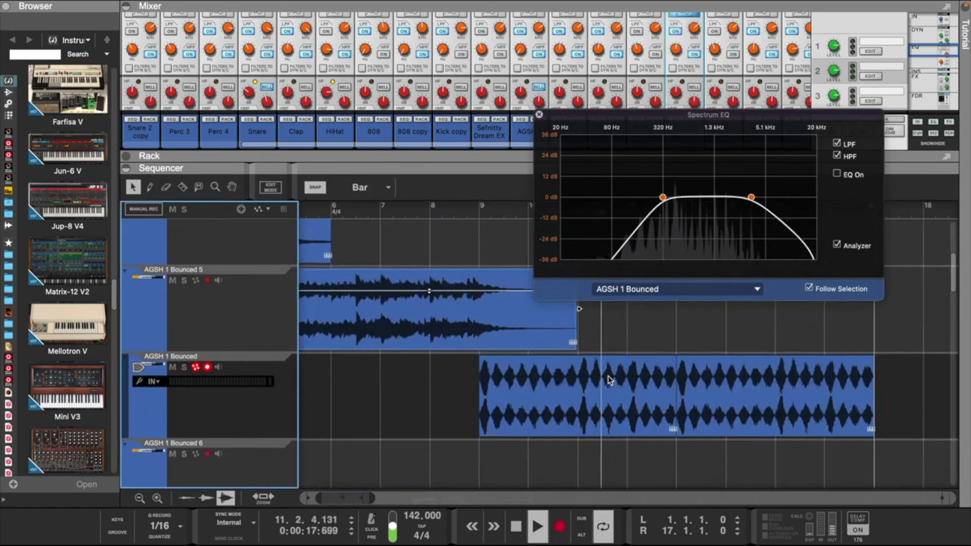
{"action": "scroll", "coordinate": [608, 381], "scroll_direction": "up", "scroll_amount": 1}
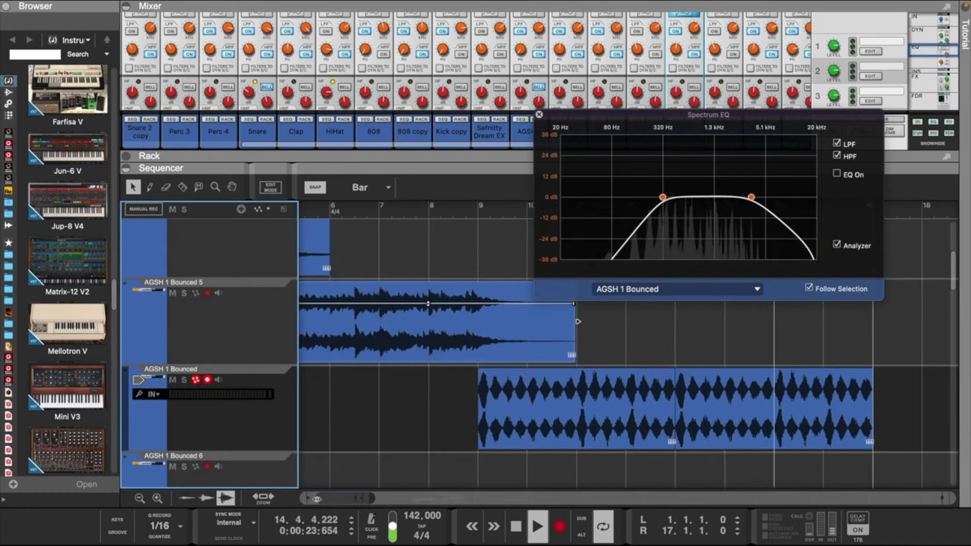
{"action": "left_click_drag", "start_coordinate": [317, 500], "coordinate": [292, 501]}
{"action": "scroll", "coordinate": [448, 371], "scroll_direction": "up", "scroll_amount": 3}
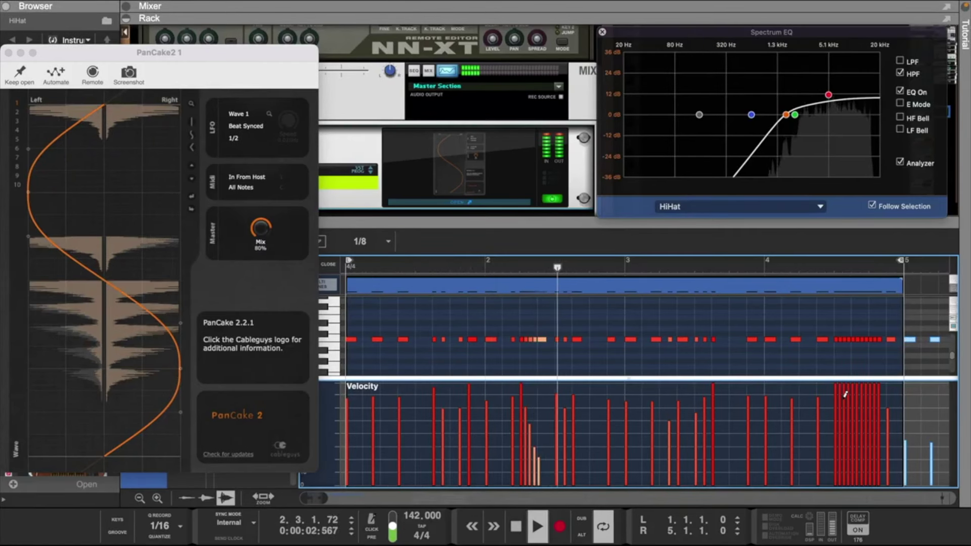
Step: Draw a falling velocity ramp across the fast hi-hat roll near the end of bar 4
{"action": "left_click_drag", "start_coordinate": [838, 398], "coordinate": [848, 400]}
{"action": "left_click_drag", "start_coordinate": [880, 463], "coordinate": [836, 387]}
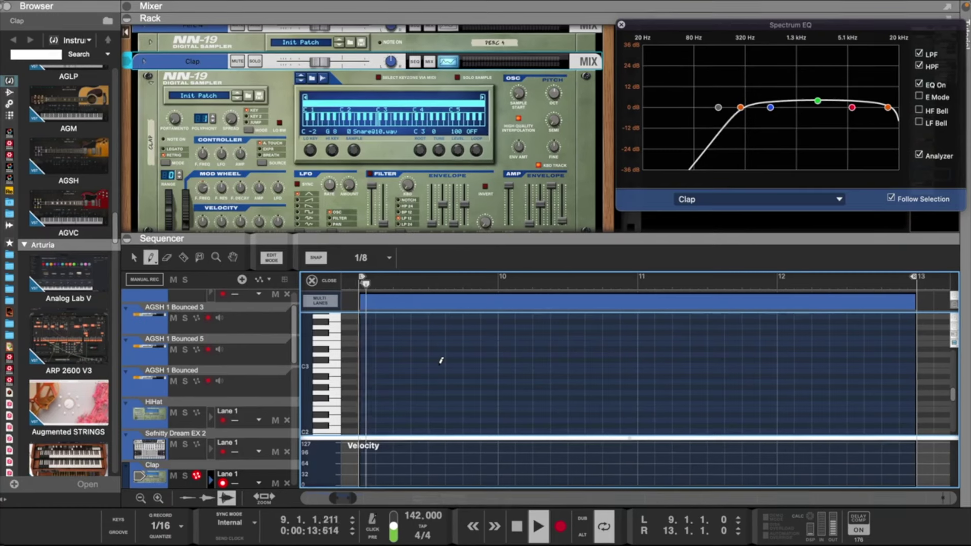
Step: Draw C3 clap notes at 9.3.1, 10.4.1, 11.3.1 and 12.4.1, and set their velocity to 127
{"action": "left_click", "coordinate": [439, 364]}
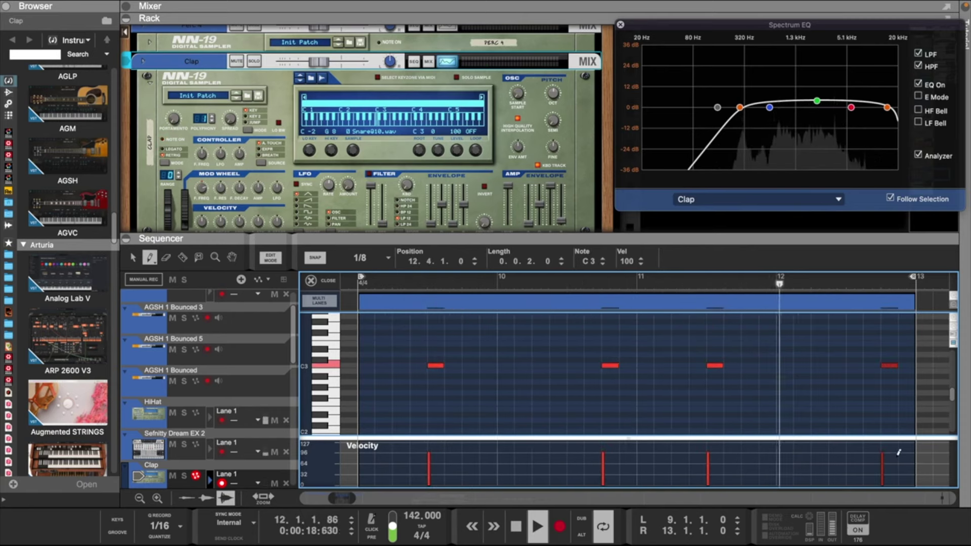
{"action": "left_click_drag", "start_coordinate": [899, 452], "coordinate": [895, 443]}
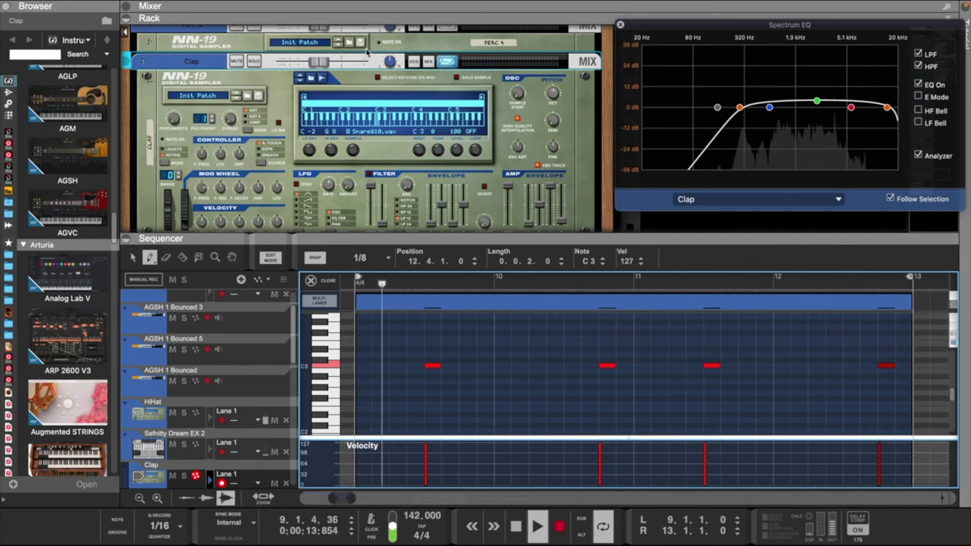
{"action": "scroll", "coordinate": [268, 172], "scroll_direction": "down", "scroll_amount": 2}
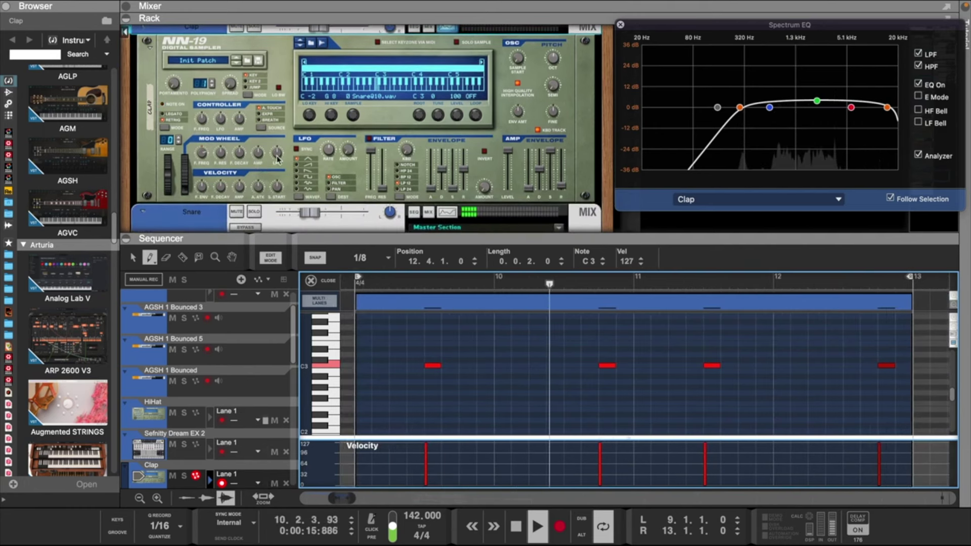
{"action": "scroll", "coordinate": [267, 164], "scroll_direction": "up", "scroll_amount": 4}
{"action": "scroll", "coordinate": [303, 157], "scroll_direction": "down", "scroll_amount": 1}
{"action": "right_click", "coordinate": [368, 158]}
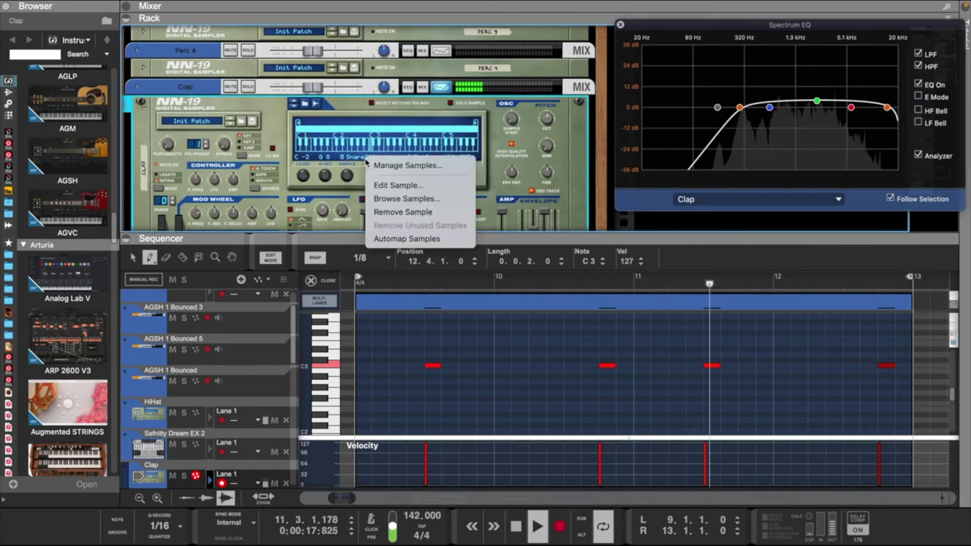
{"action": "left_click", "coordinate": [390, 185]}
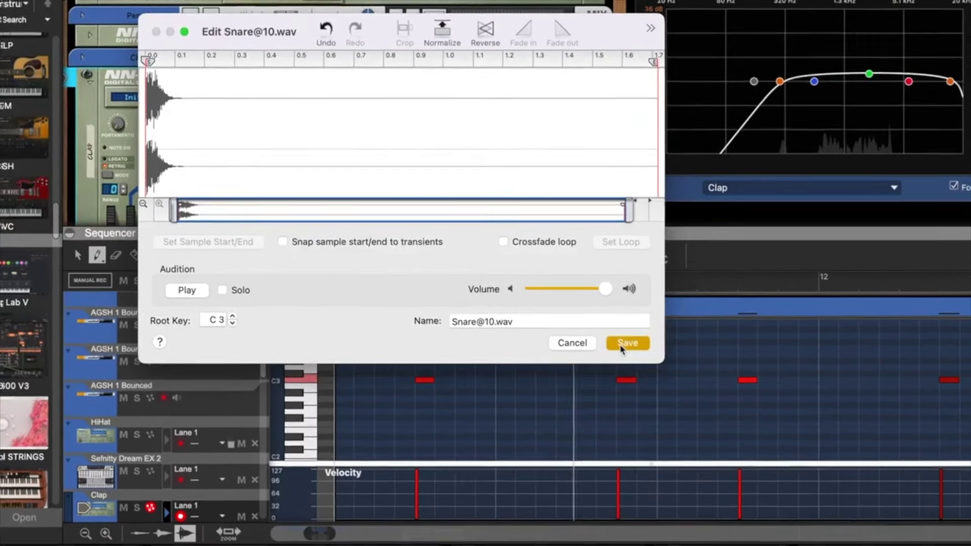
{"action": "left_click", "coordinate": [623, 341]}
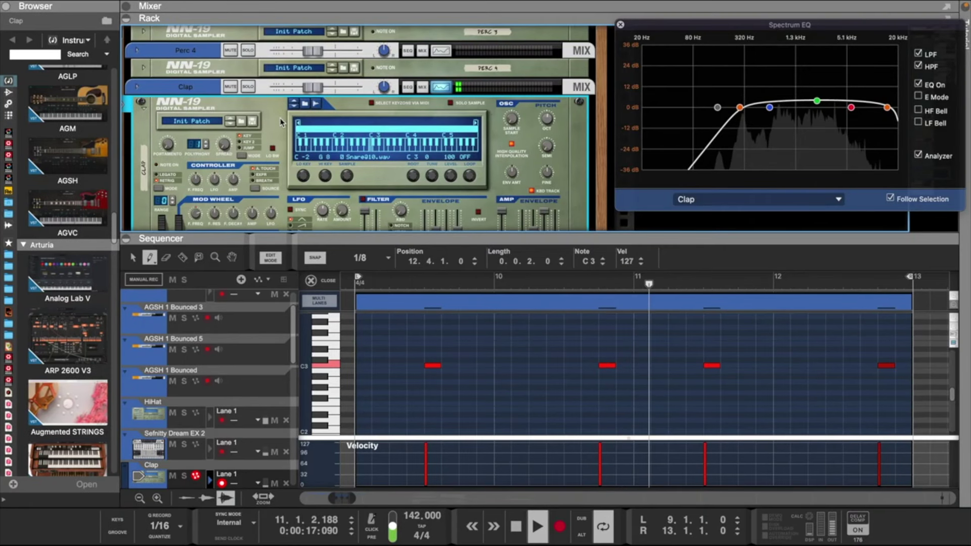
{"action": "left_click", "coordinate": [311, 92]}
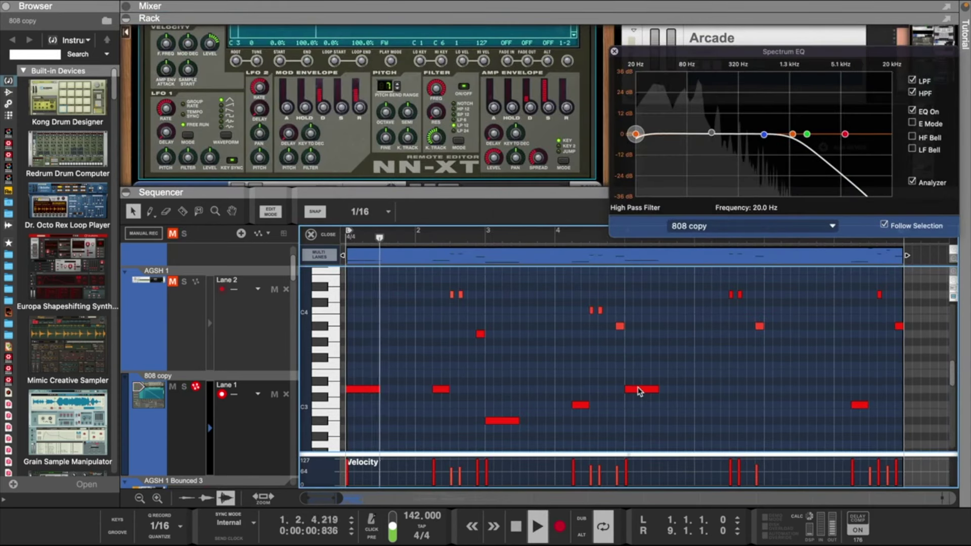
Step: Copy the 808 note at bar 5 to A#2 at 7.1.1, and set the NN-XT's spread to 77%
{"action": "left_click_drag", "start_coordinate": [638, 391], "coordinate": [779, 421]}
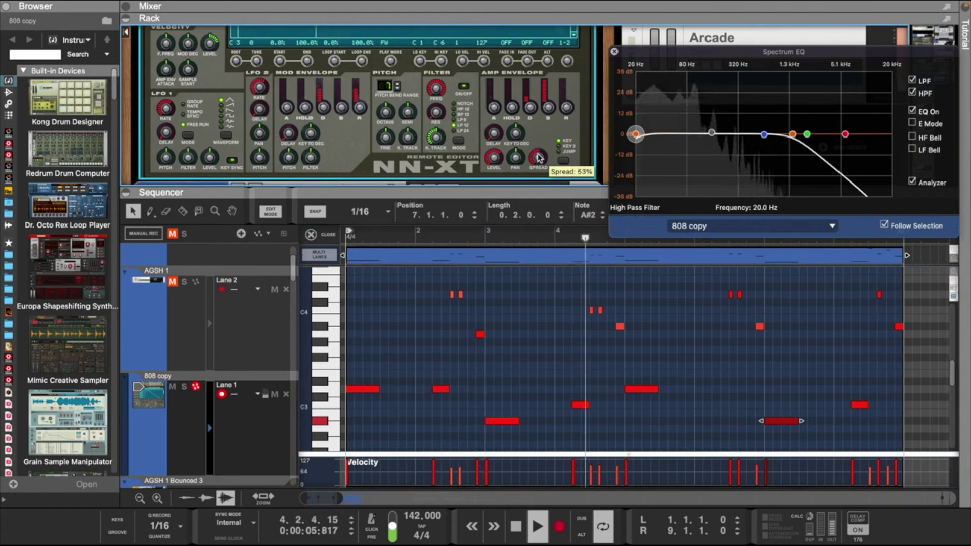
{"action": "left_click_drag", "start_coordinate": [539, 162], "coordinate": [541, 149]}
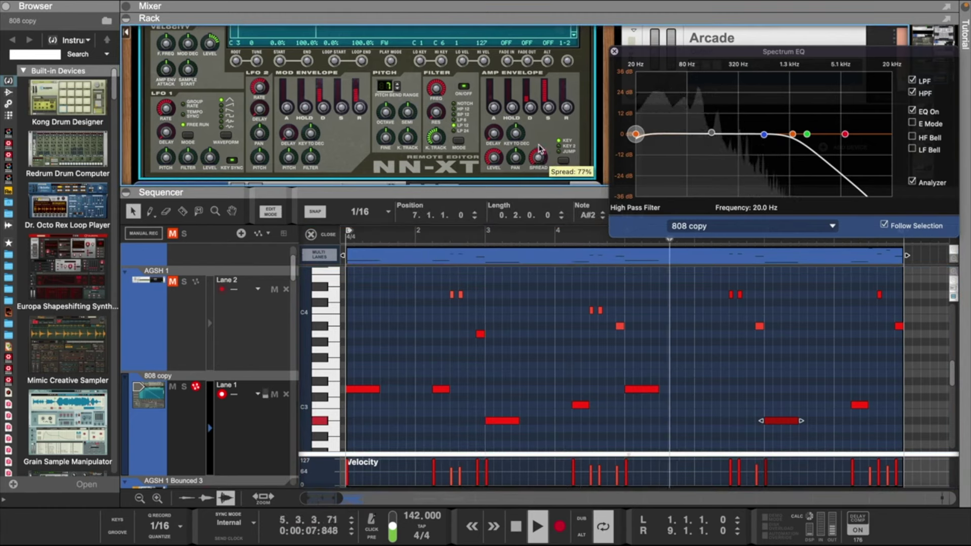
Step: Select the Pulveriser with the Basic Pulverisation patch in the rack and turn on its Tremor spread
{"action": "scroll", "coordinate": [443, 141], "scroll_direction": "up", "scroll_amount": 4}
{"action": "scroll", "coordinate": [443, 142], "scroll_direction": "up", "scroll_amount": 10}
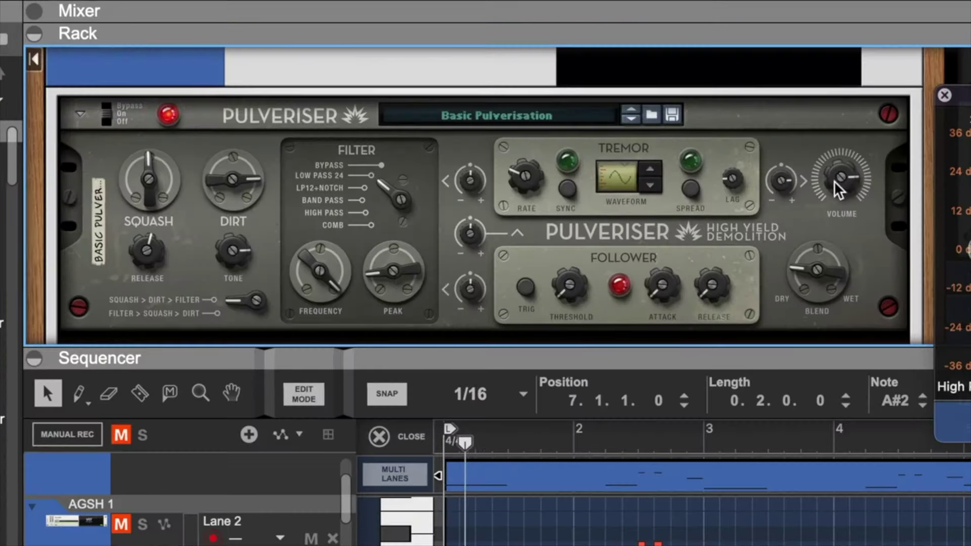
{"action": "left_click", "coordinate": [558, 96]}
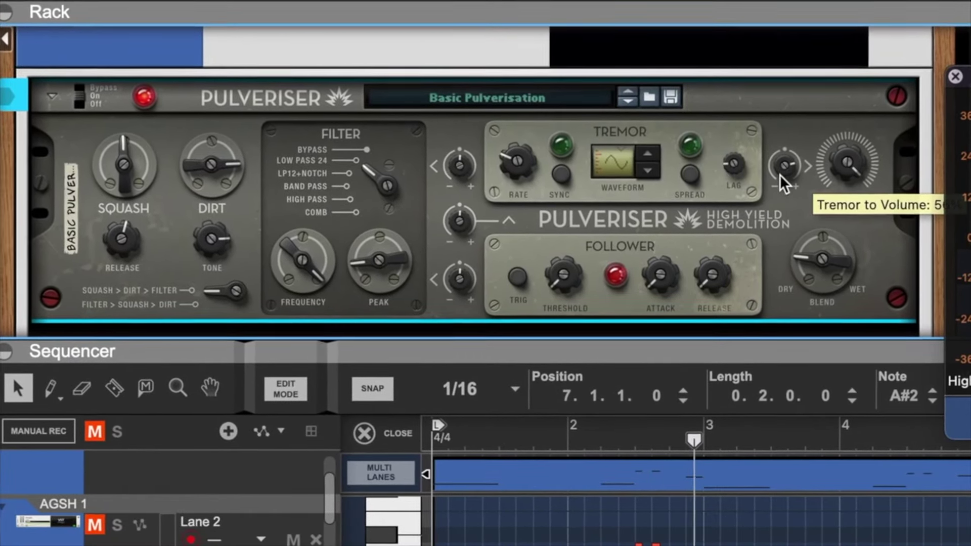
{"action": "left_click", "coordinate": [690, 175]}
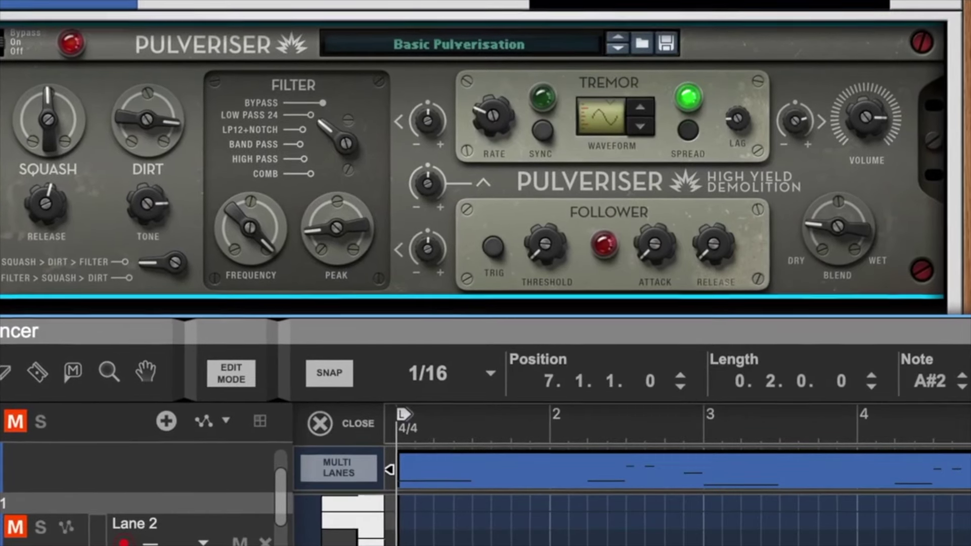
{"action": "scroll", "coordinate": [918, 215], "scroll_direction": "up", "scroll_amount": 5}
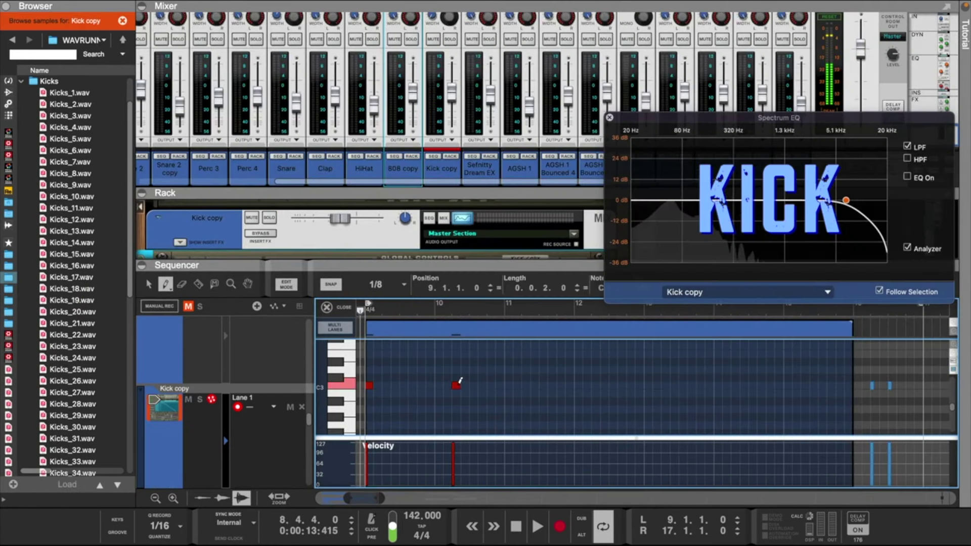
Step: Draw eighth-note kicks on C3 at 10.4.3, 11.1.1, 12.2.1, 12.3.1, 12.4.3, 13.1.1, 14.2.1, 14.3.1, 14.4.3 and 15.1.1 during playback
{"action": "left_click", "coordinate": [500, 385]}
{"action": "left_click", "coordinate": [508, 385]}
{"action": "key", "text": "space"}
{"action": "left_click", "coordinate": [598, 385]}
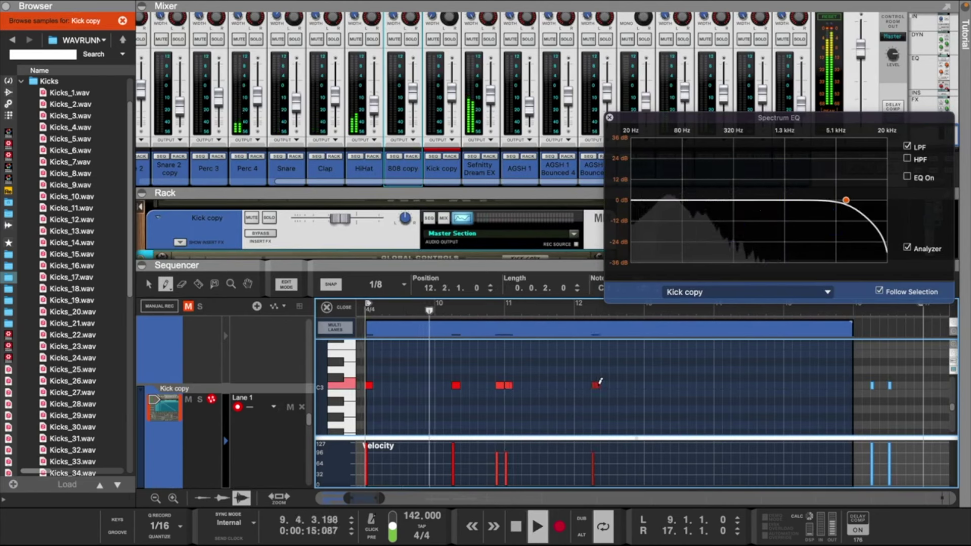
{"action": "left_click", "coordinate": [640, 386]}
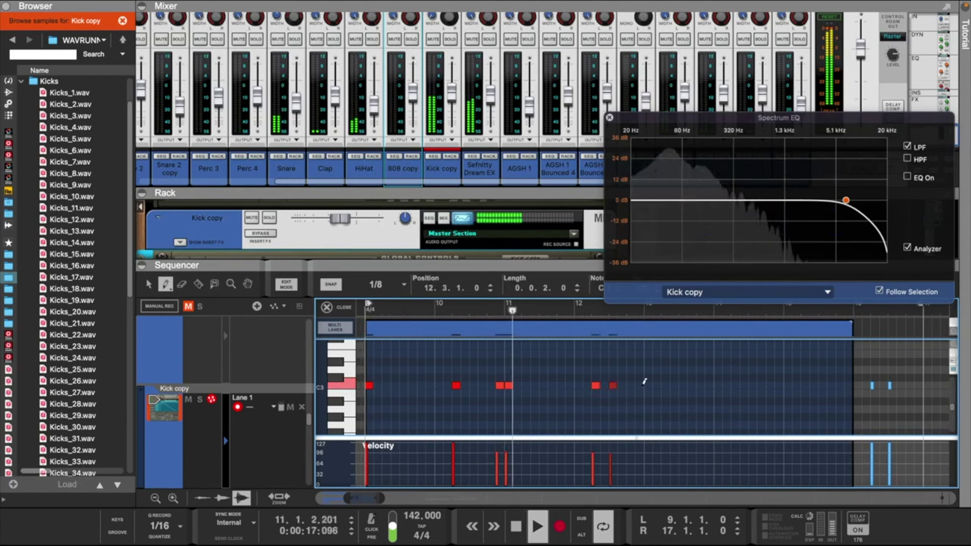
{"action": "left_click", "coordinate": [648, 386]}
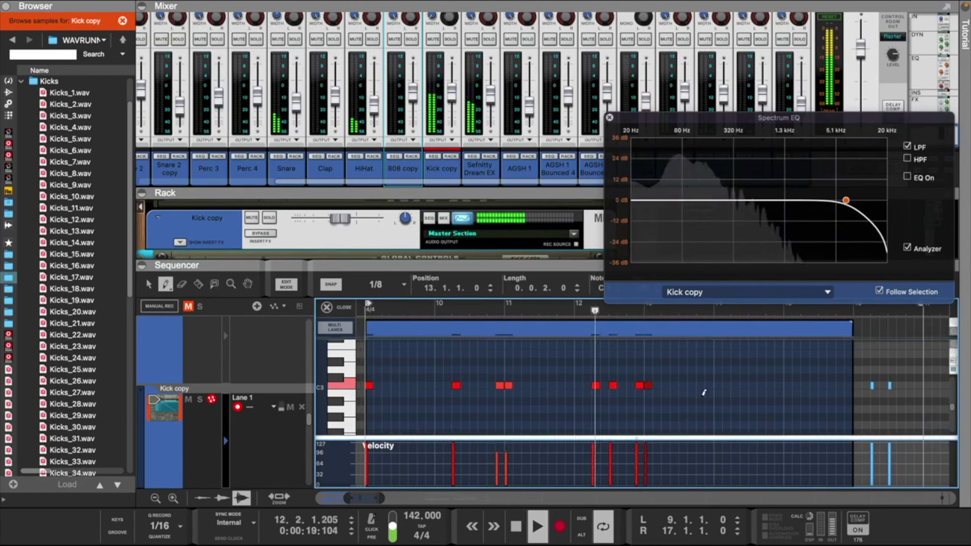
{"action": "left_click", "coordinate": [736, 384]}
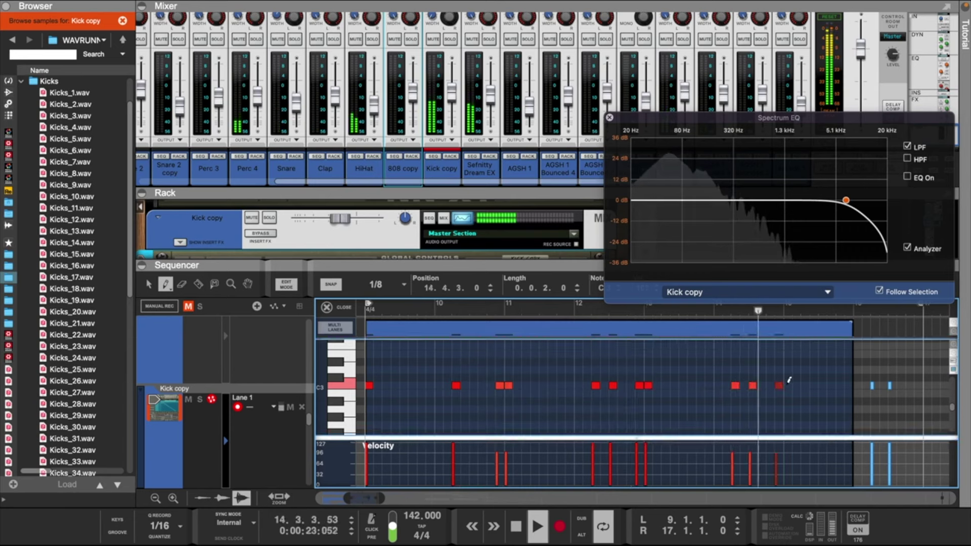
{"action": "left_click", "coordinate": [787, 384]}
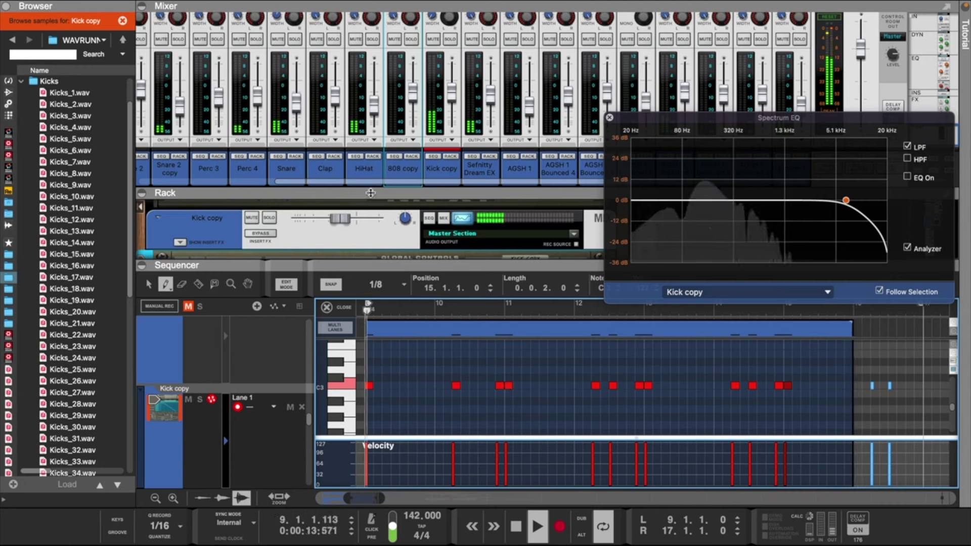
Step: Set the stereo width of the Kick copy mixer channel to 18
{"action": "scroll", "coordinate": [433, 31], "scroll_direction": "up", "scroll_amount": 1}
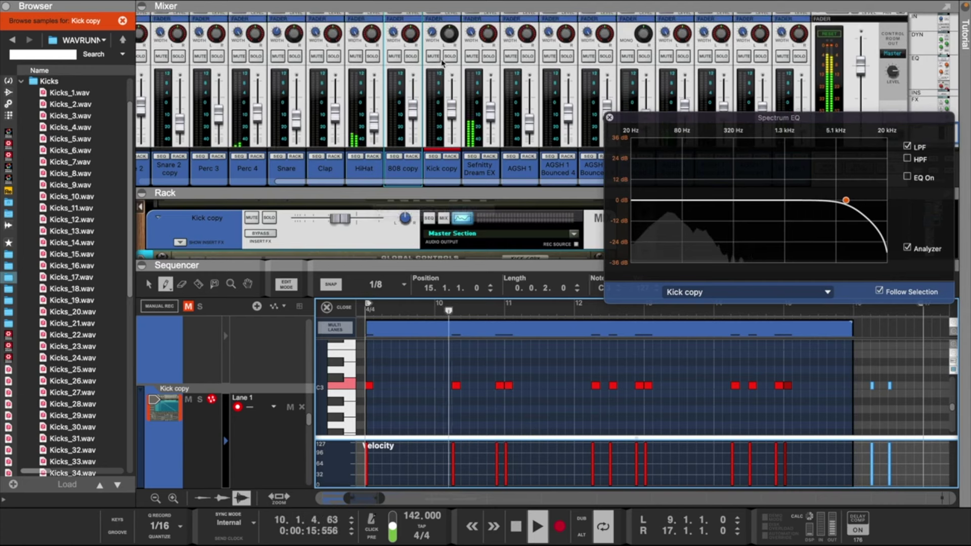
{"action": "left_click", "coordinate": [433, 30]}
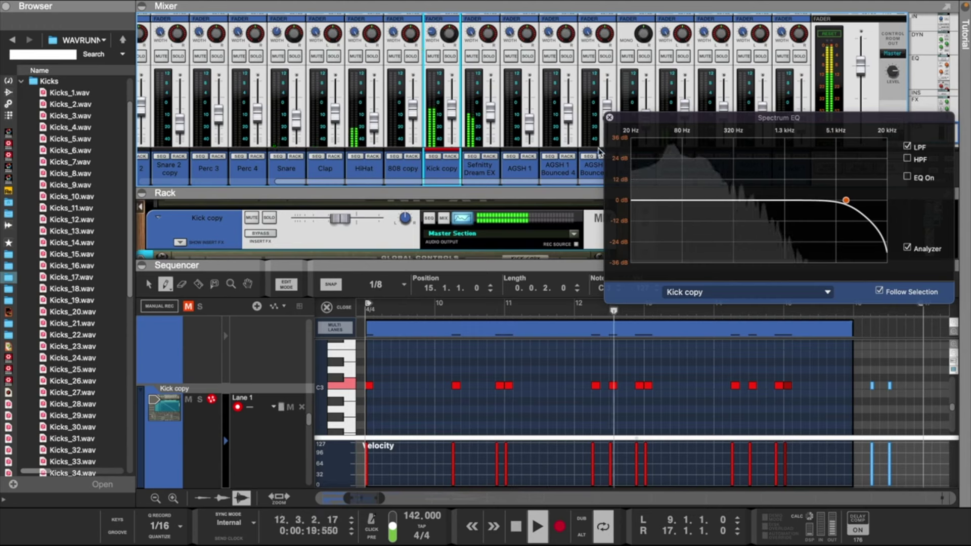
{"action": "mouse_move", "coordinate": [432, 36]}
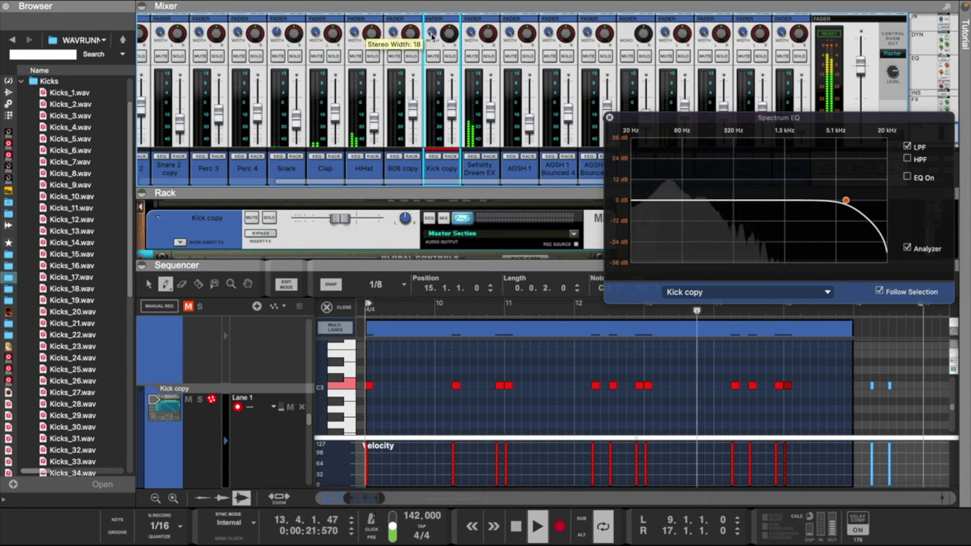
Step: Adjust the amp envelope spread on the Kick copy NN-XT, close the Spectrum EQ and bring the mixer back into view
{"action": "left_click_drag", "start_coordinate": [491, 196], "coordinate": [491, 59]}
{"action": "scroll", "coordinate": [489, 190], "scroll_direction": "up", "scroll_amount": 4}
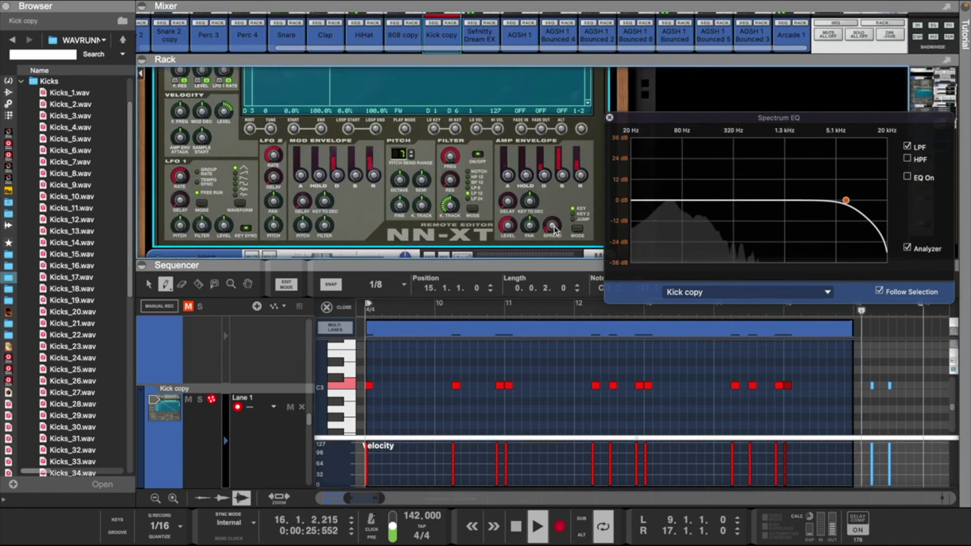
{"action": "left_click_drag", "start_coordinate": [555, 225], "coordinate": [555, 224]}
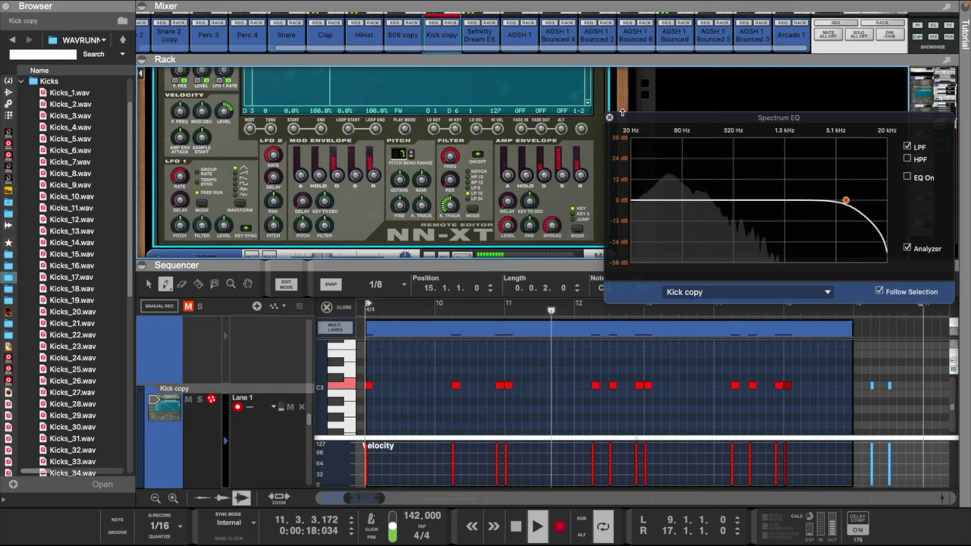
{"action": "left_click", "coordinate": [610, 118]}
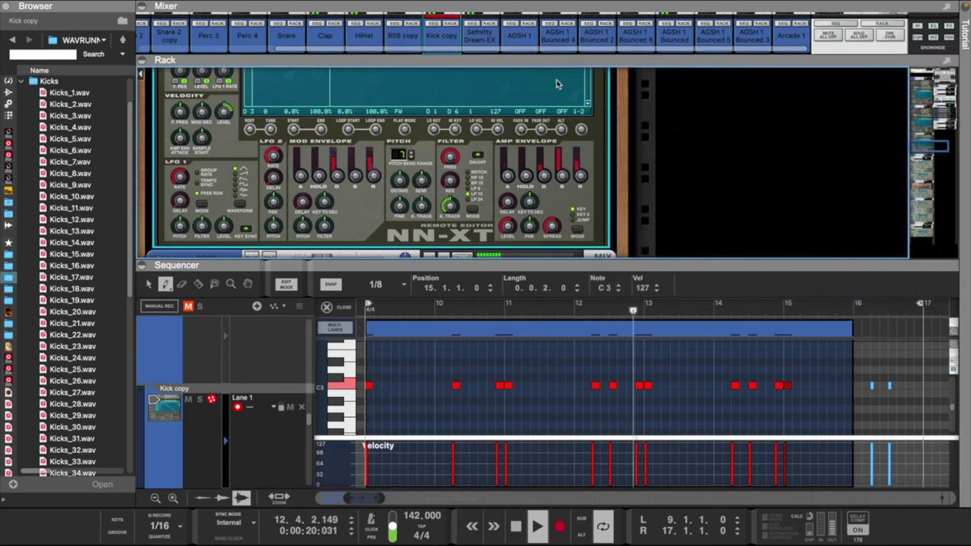
{"action": "key", "text": "F5"}
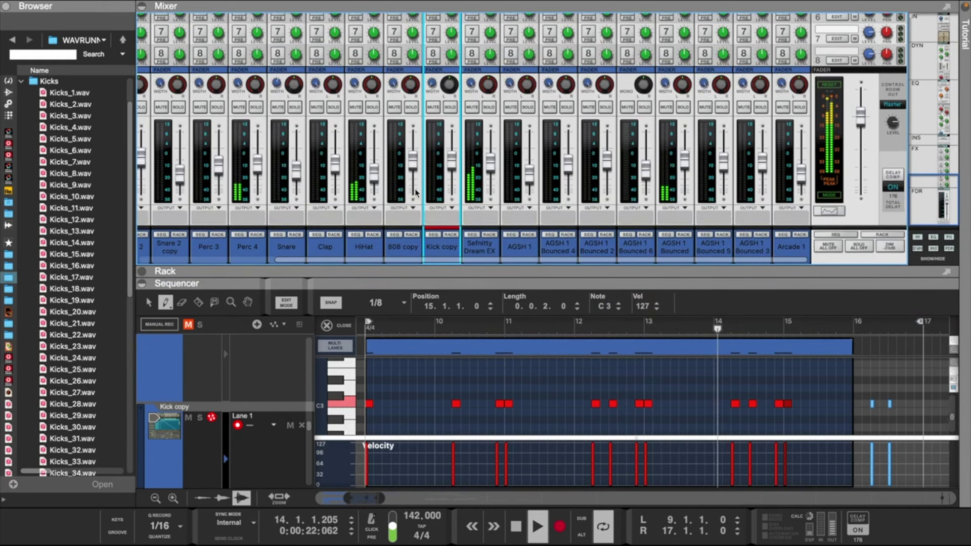
Step: Select the AGSH 1 Bounced clip starting at bar 9 and show its slices
{"action": "scroll", "coordinate": [416, 193], "scroll_direction": "left", "scroll_amount": 4}
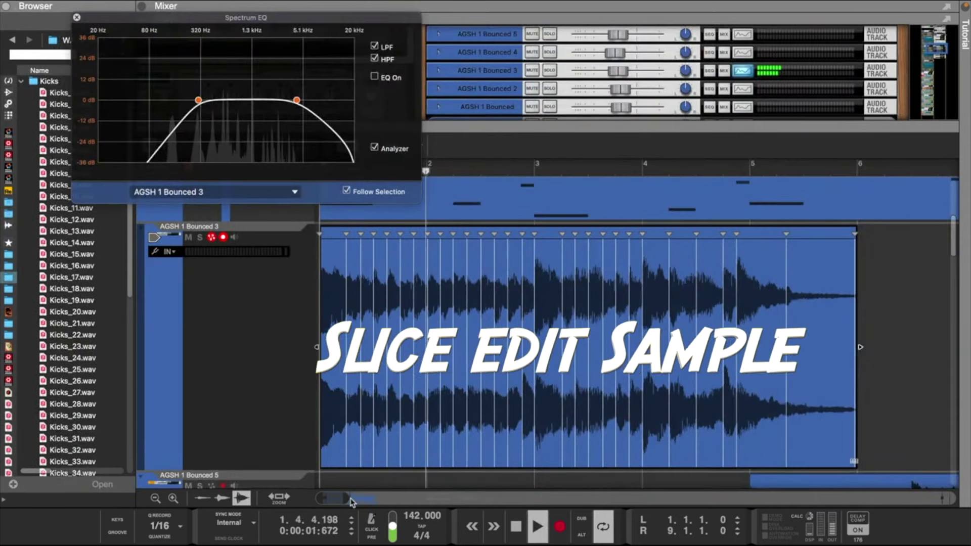
{"action": "scroll", "coordinate": [651, 390], "scroll_direction": "up", "scroll_amount": 4}
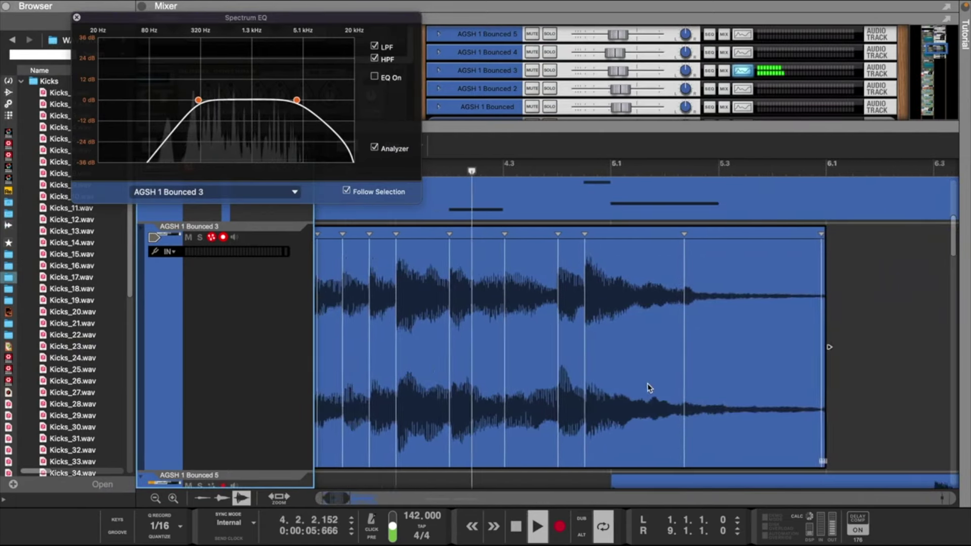
{"action": "scroll", "coordinate": [655, 390], "scroll_direction": "down", "scroll_amount": 3}
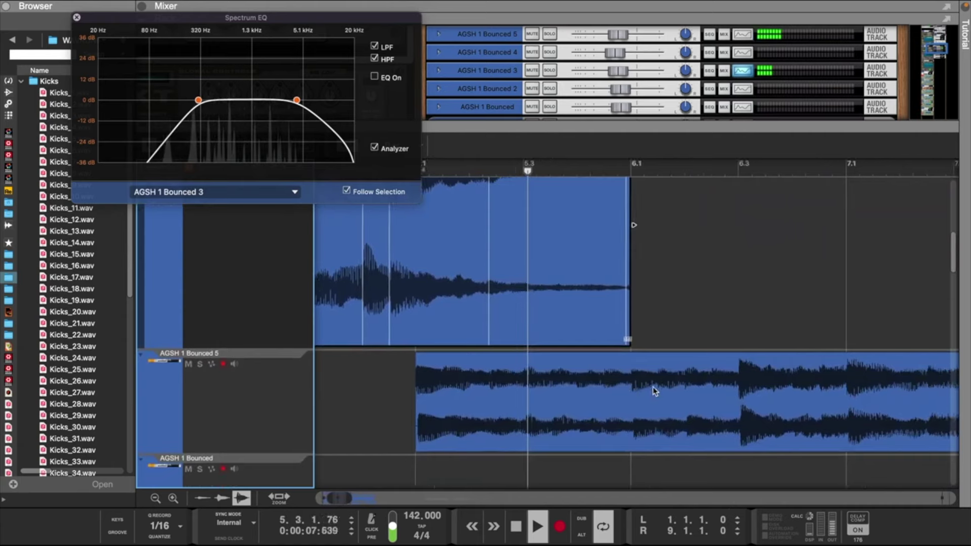
{"action": "scroll", "coordinate": [655, 391], "scroll_direction": "down", "scroll_amount": 5}
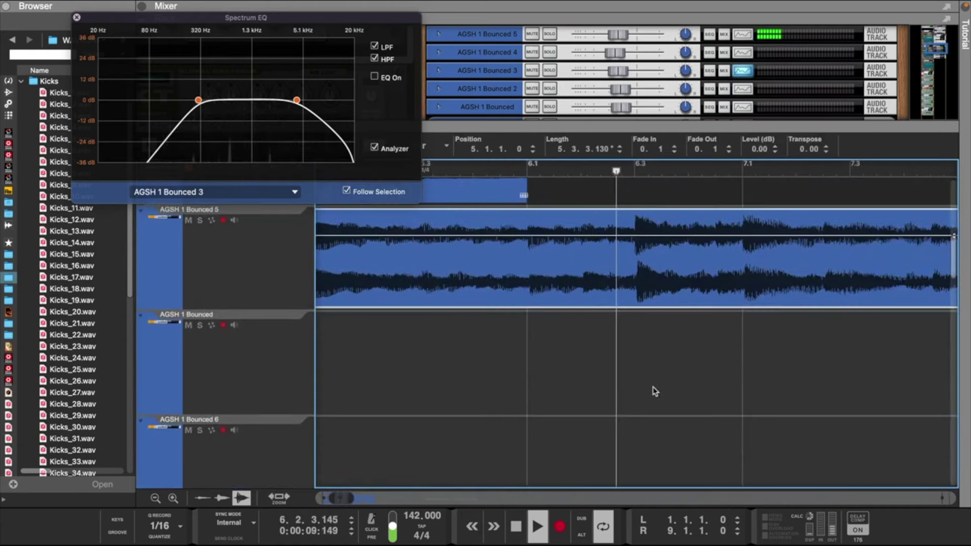
{"action": "left_click", "coordinate": [673, 299]}
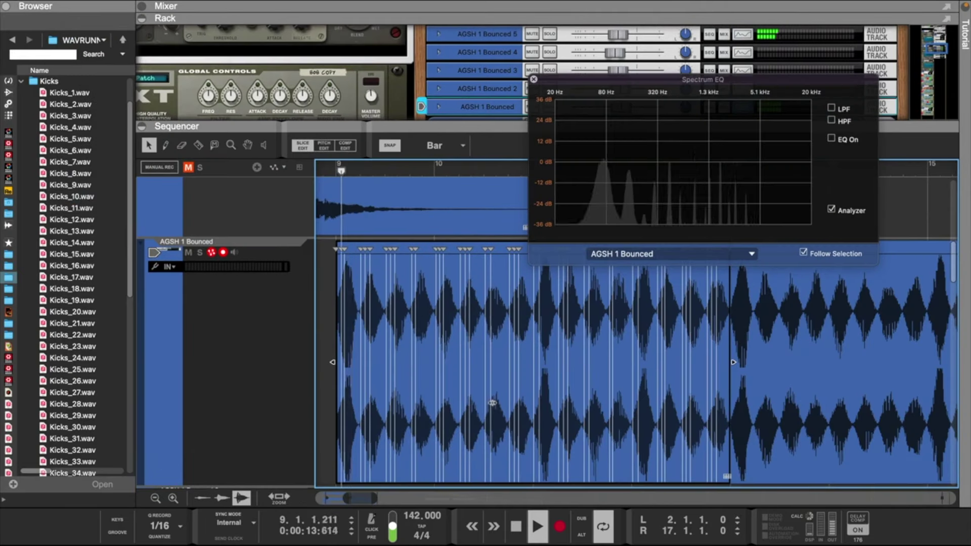
Step: Enable low-pass and high-pass filters on AGSH 1 Bounced with the high-pass at 242.6 Hz, and show the slices of its clip at bar 13
{"action": "left_click", "coordinate": [832, 108]}
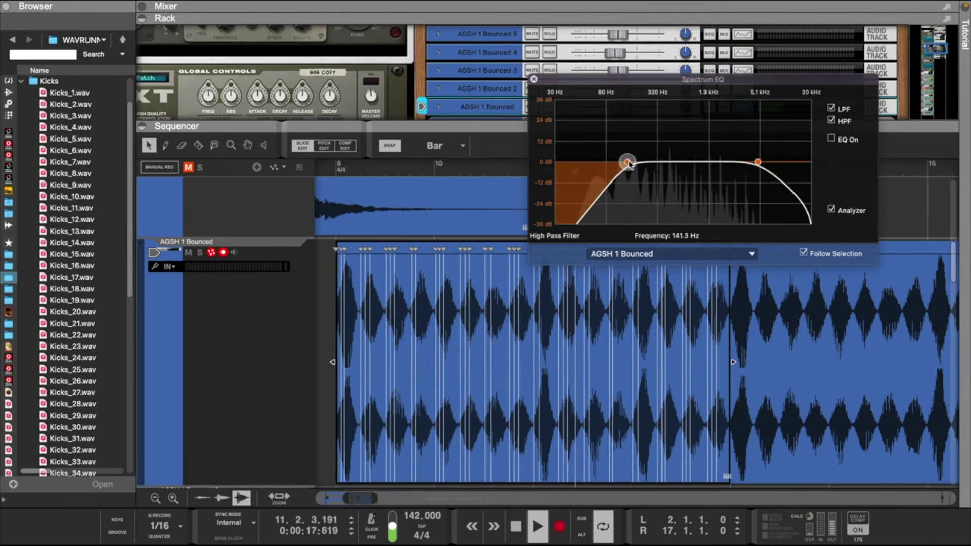
{"action": "left_click_drag", "start_coordinate": [664, 82], "coordinate": [714, 47]}
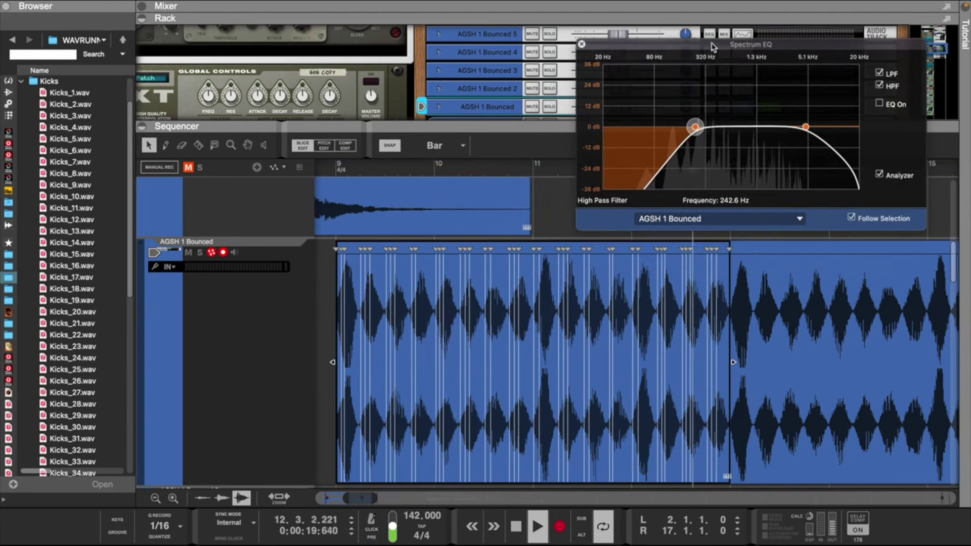
{"action": "left_click", "coordinate": [791, 296]}
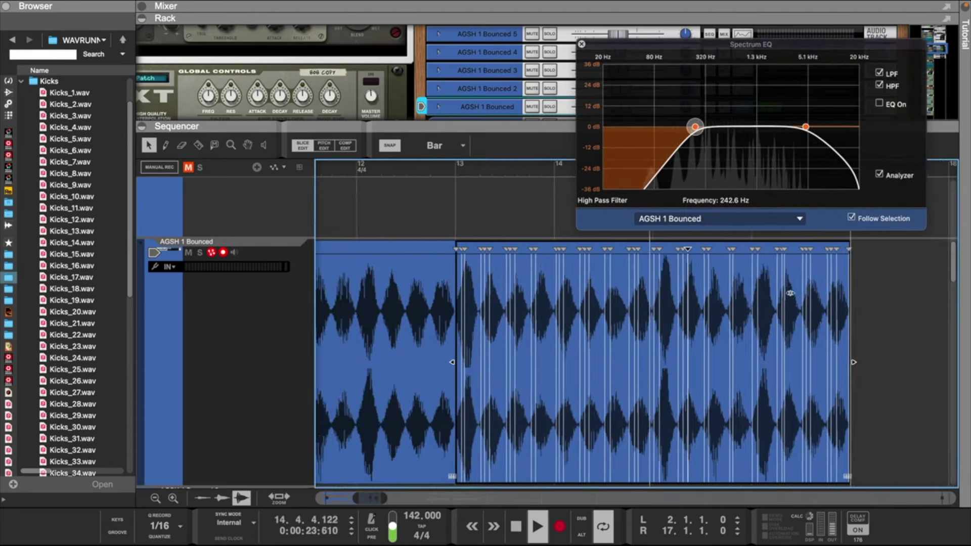
{"action": "left_click_drag", "start_coordinate": [400, 498], "coordinate": [346, 462]}
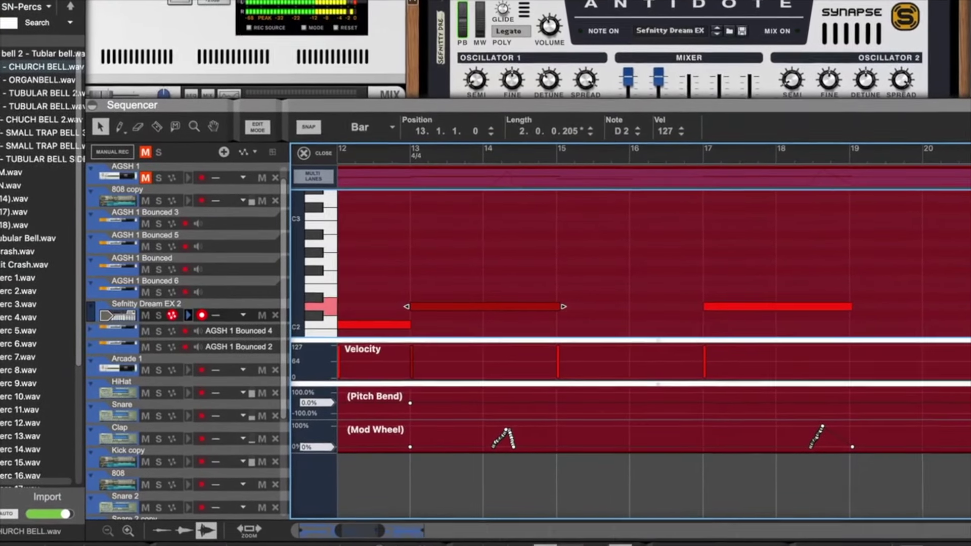
Step: Start playback, delete the Mod Wheel points in bar 14 of the Sefnitty Dream EX 2 clip, and return to the arrangement
{"action": "key", "text": "space"}
{"action": "left_click_drag", "start_coordinate": [492, 419], "coordinate": [532, 457]}
{"action": "key", "text": "Delete"}
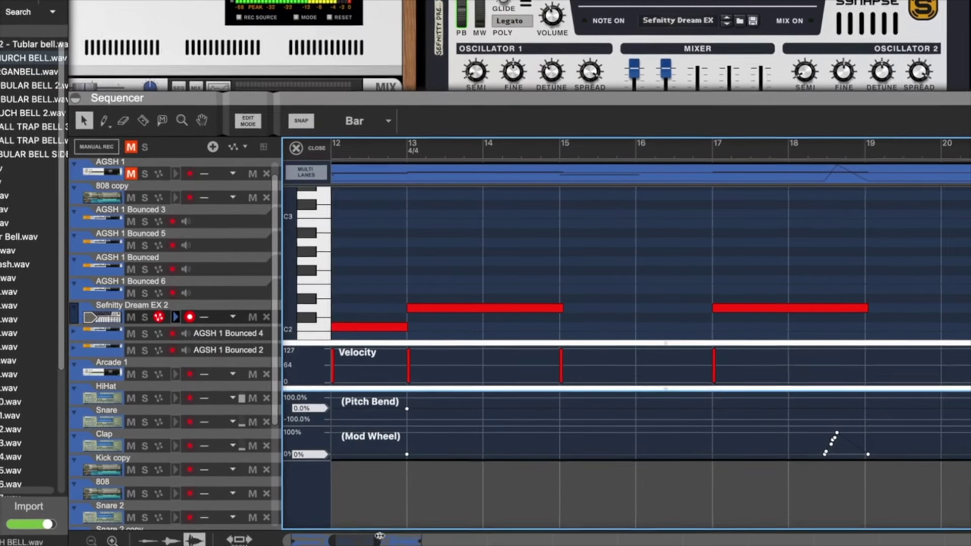
{"action": "scroll", "coordinate": [535, 466], "scroll_direction": "down", "scroll_amount": 2}
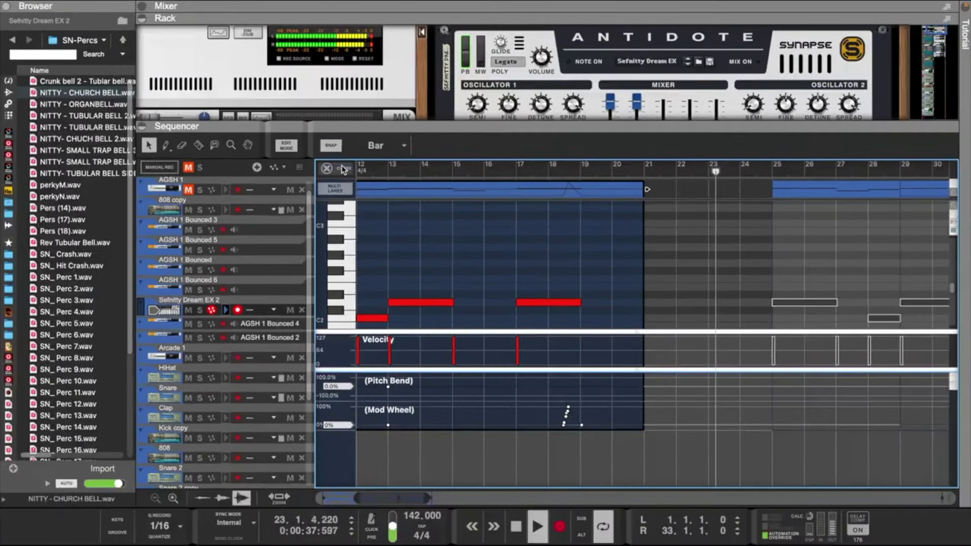
{"action": "key", "text": "ctrl+e"}
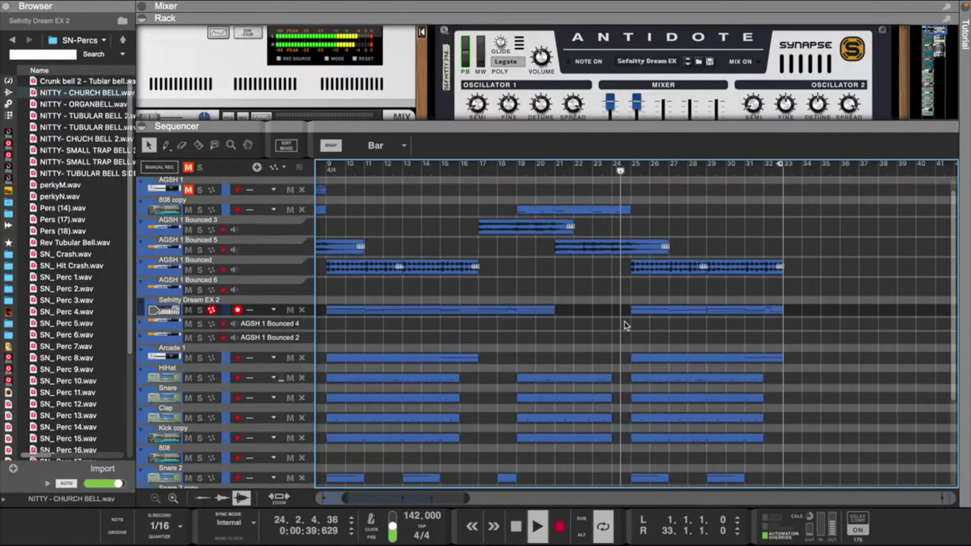
Step: Enlarge the track lanes, open the Sefnitty Dream EX 2 clip at bar 29 and select its Mod Wheel points in bar 32
{"action": "scroll", "coordinate": [627, 325], "scroll_direction": "down", "scroll_amount": 3}
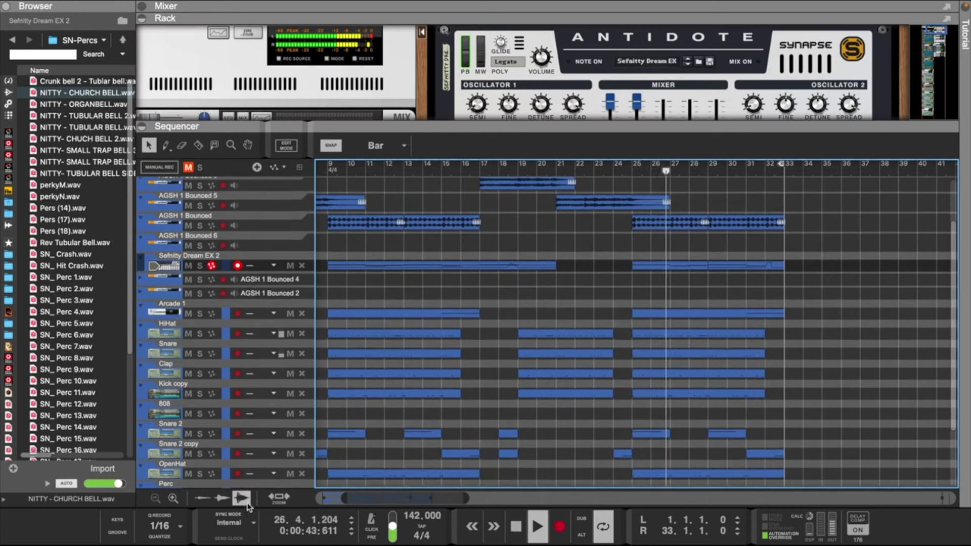
{"action": "left_click", "coordinate": [183, 500]}
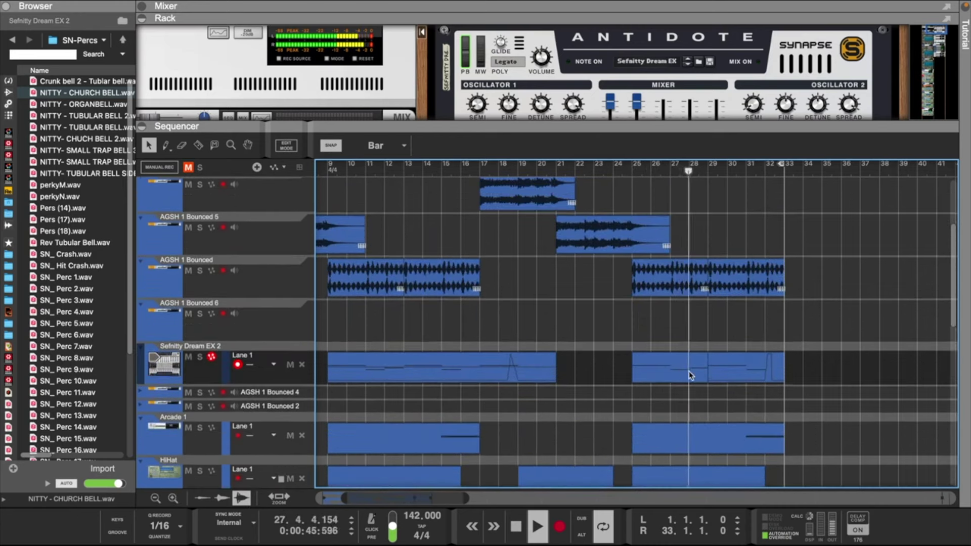
{"action": "double_click", "coordinate": [767, 364]}
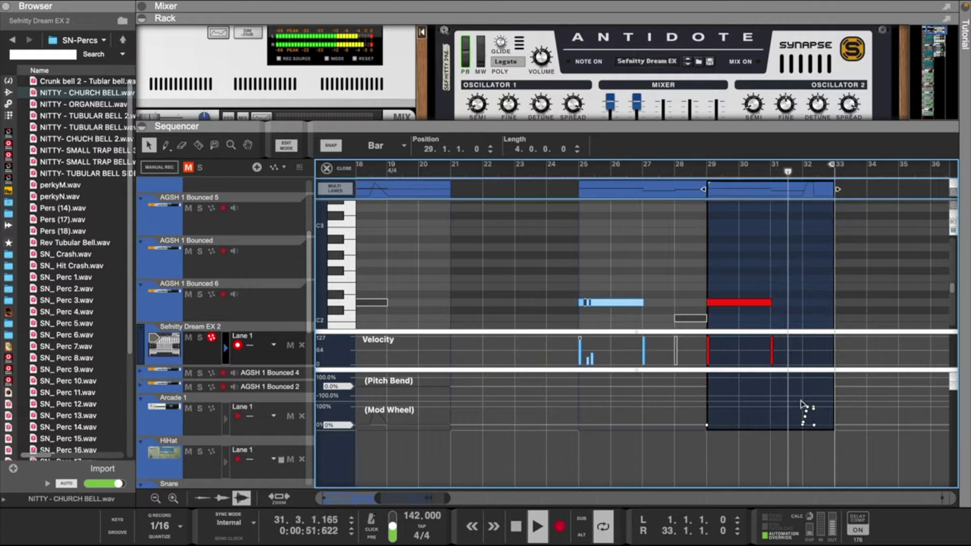
{"action": "left_click_drag", "start_coordinate": [802, 405], "coordinate": [820, 425]}
Step: Resize the mixer, rack and sequencer areas so the mixer's channel meters show above the HalfTime device and the arrangement
{"action": "left_click_drag", "start_coordinate": [771, 220], "coordinate": [707, 201]}
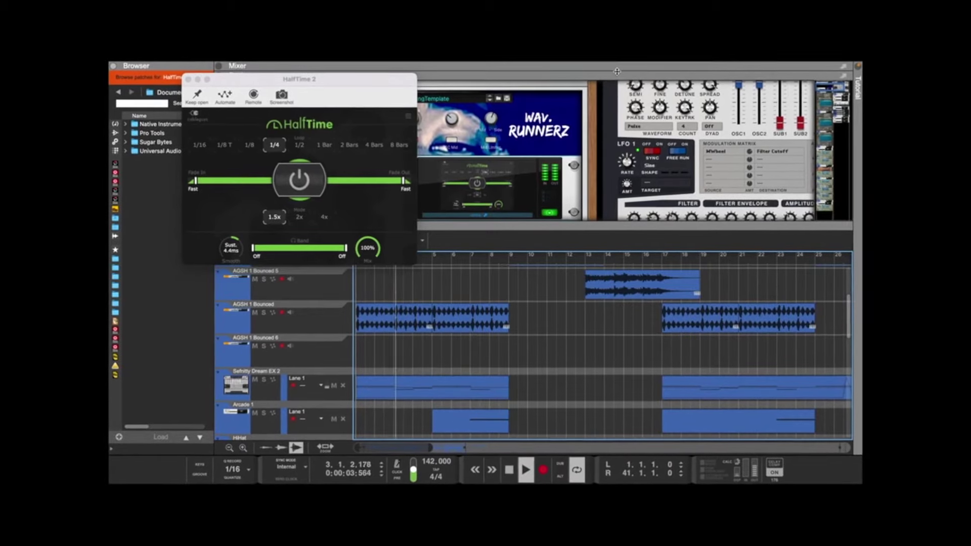
{"action": "left_click_drag", "start_coordinate": [602, 80], "coordinate": [620, 130]}
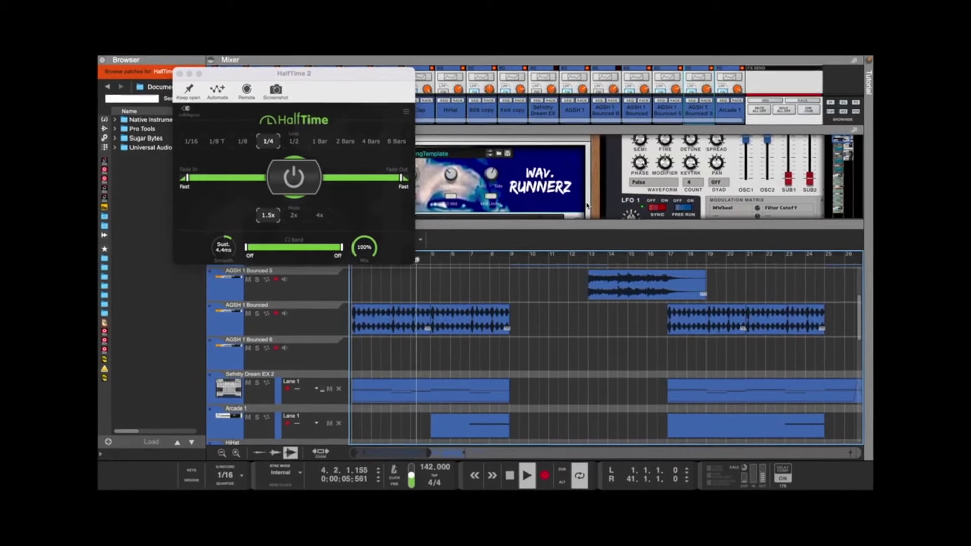
{"action": "left_click_drag", "start_coordinate": [586, 228], "coordinate": [587, 320]}
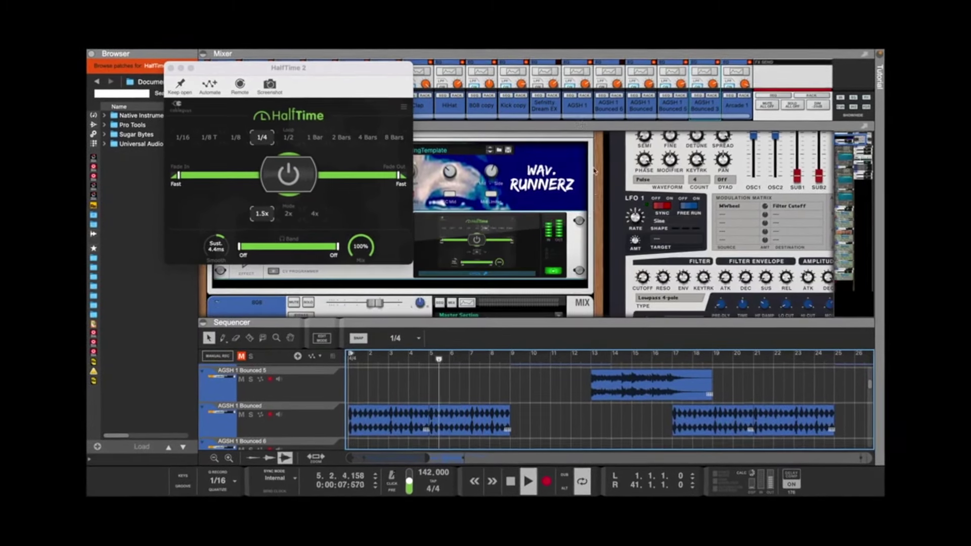
{"action": "left_click_drag", "start_coordinate": [586, 123], "coordinate": [553, 205]}
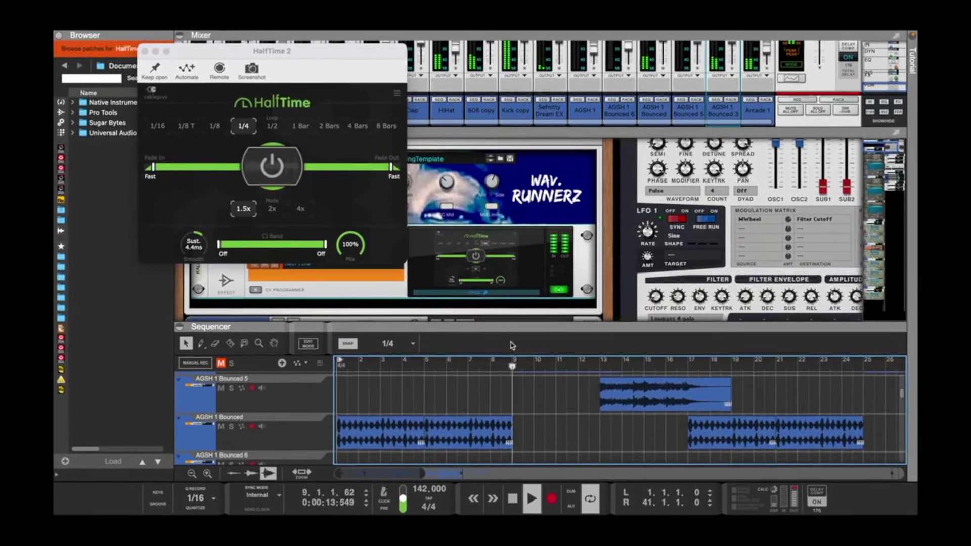
{"action": "left_click_drag", "start_coordinate": [546, 328], "coordinate": [468, 234]}
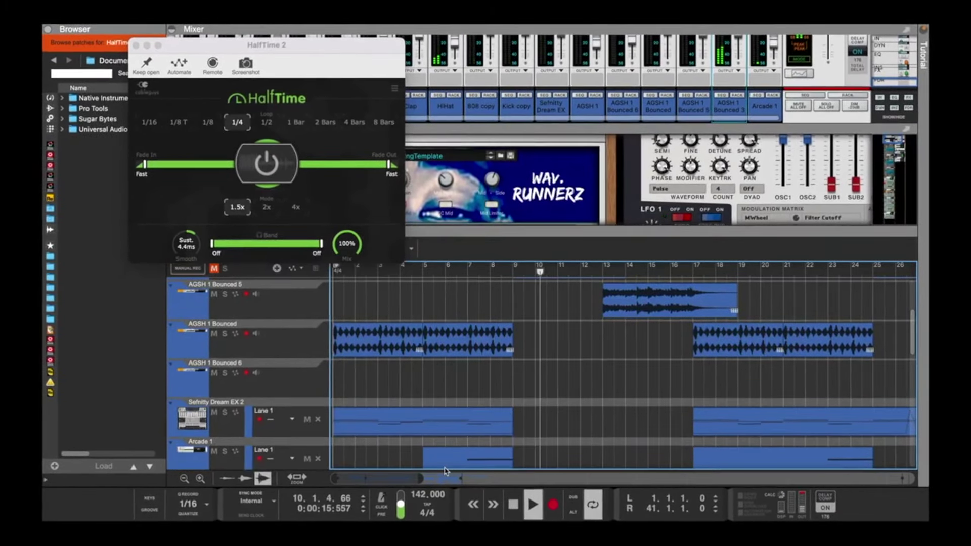
{"action": "left_click_drag", "start_coordinate": [418, 479], "coordinate": [468, 481]}
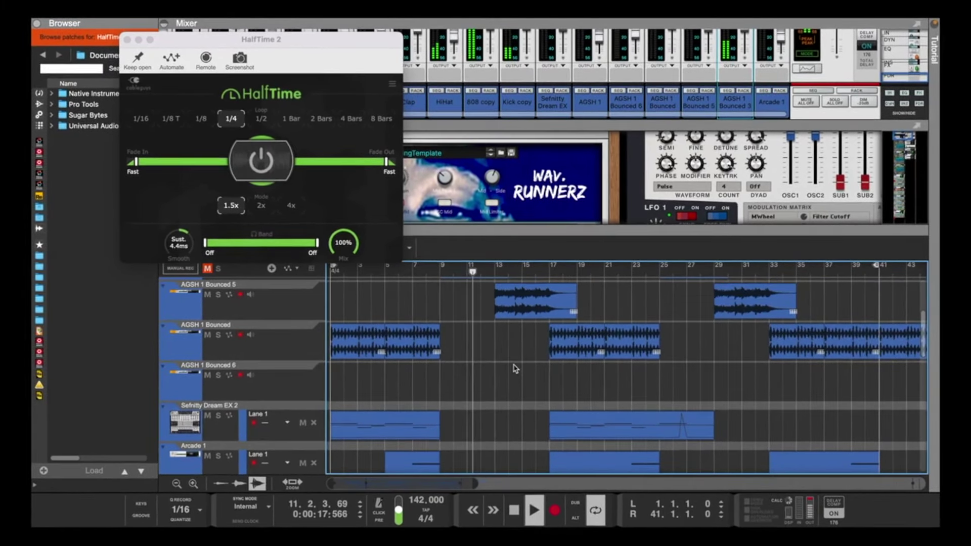
{"action": "scroll", "coordinate": [515, 368], "scroll_direction": "up", "scroll_amount": 3}
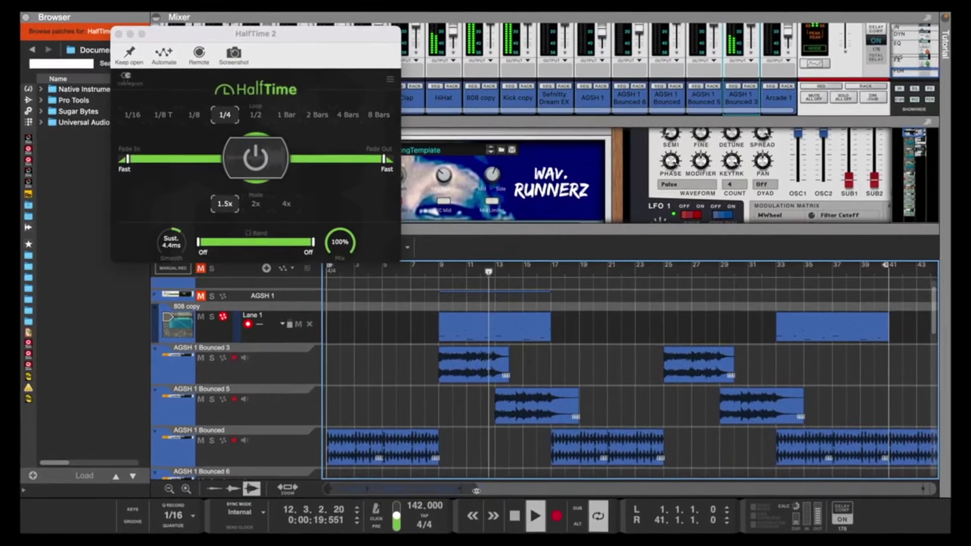
{"action": "scroll", "coordinate": [451, 381], "scroll_direction": "down", "scroll_amount": 2}
{"action": "scroll", "coordinate": [451, 382], "scroll_direction": "up", "scroll_amount": 2}
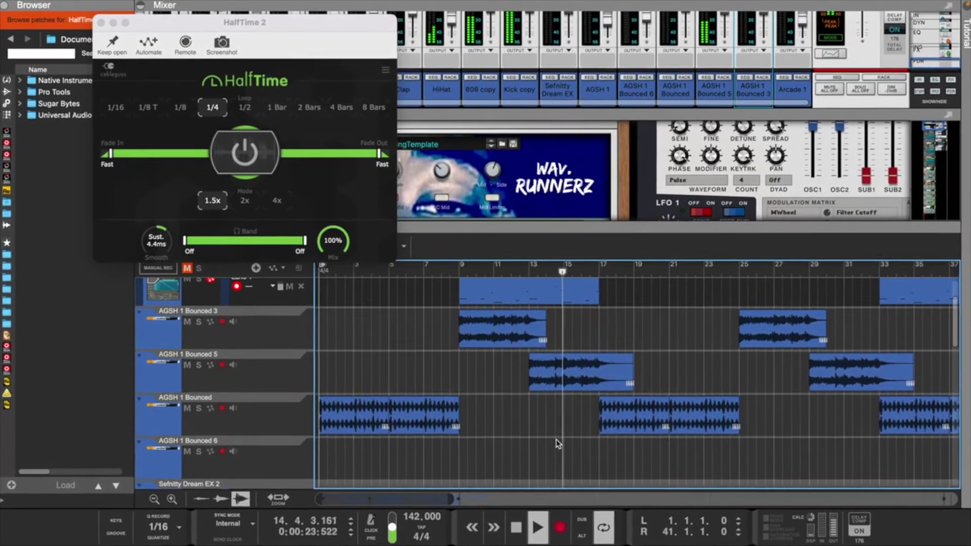
Step: Close the HalfTime 2 window, fold the rack away to show the mixer meters, and show a longer span of the arrangement
{"action": "left_click_drag", "start_coordinate": [101, 27], "coordinate": [175, 67]}
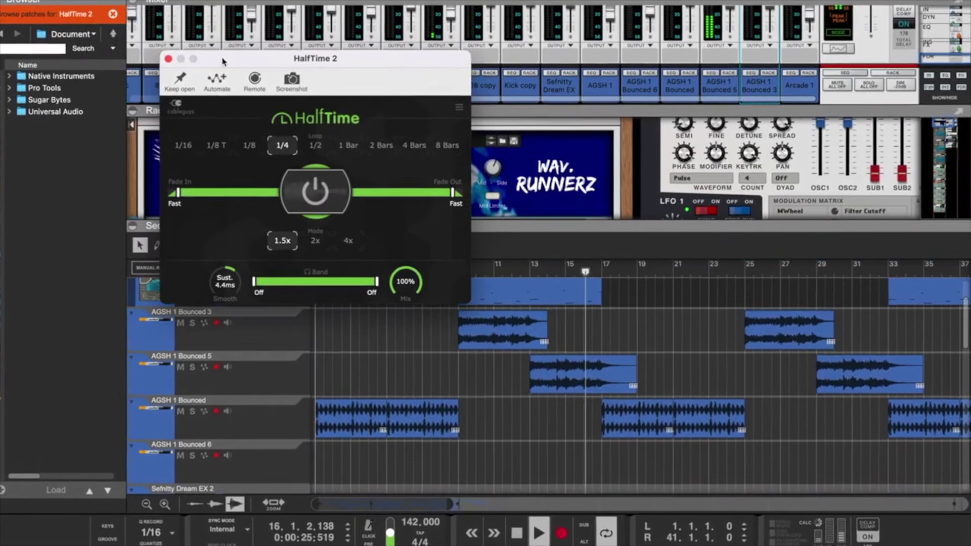
{"action": "left_click", "coordinate": [167, 57]}
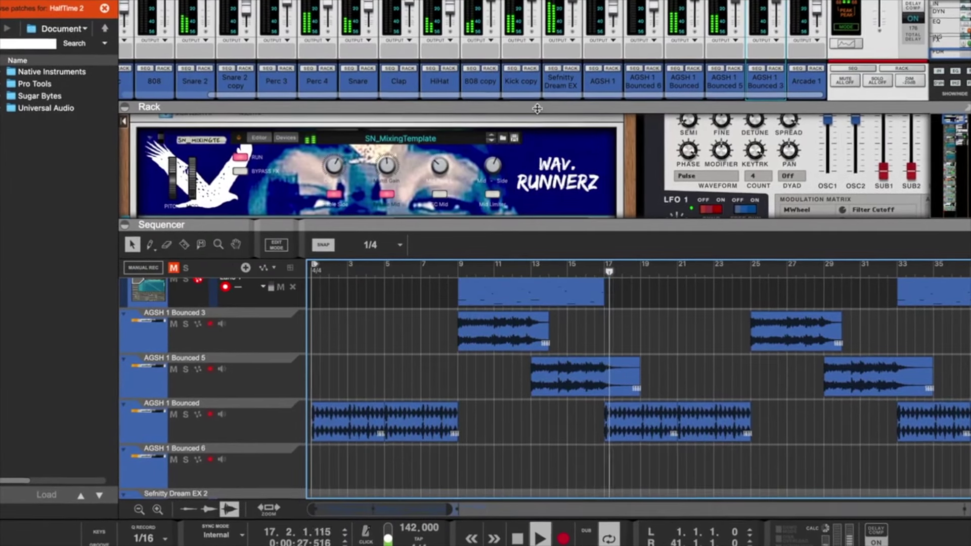
{"action": "key", "text": "F6"}
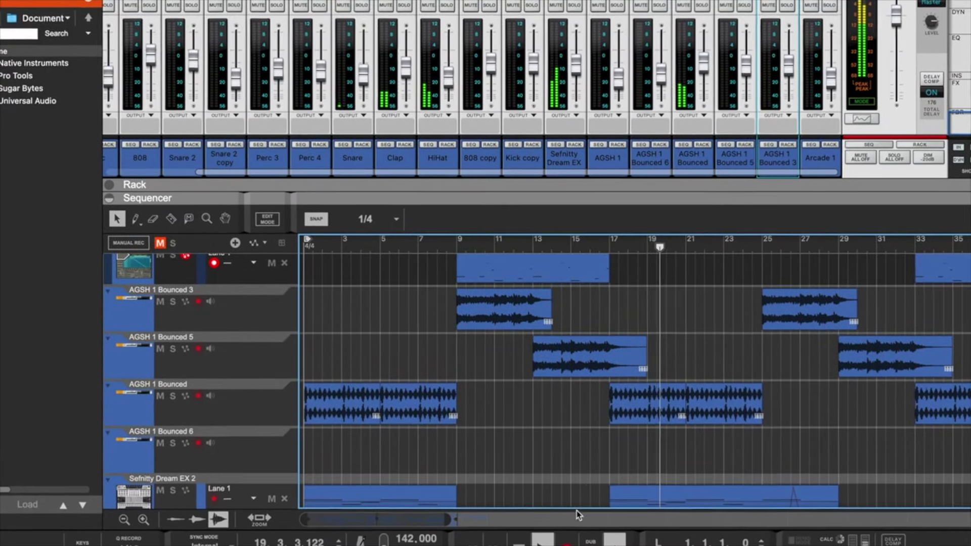
{"action": "left_click_drag", "start_coordinate": [449, 523], "coordinate": [489, 524]}
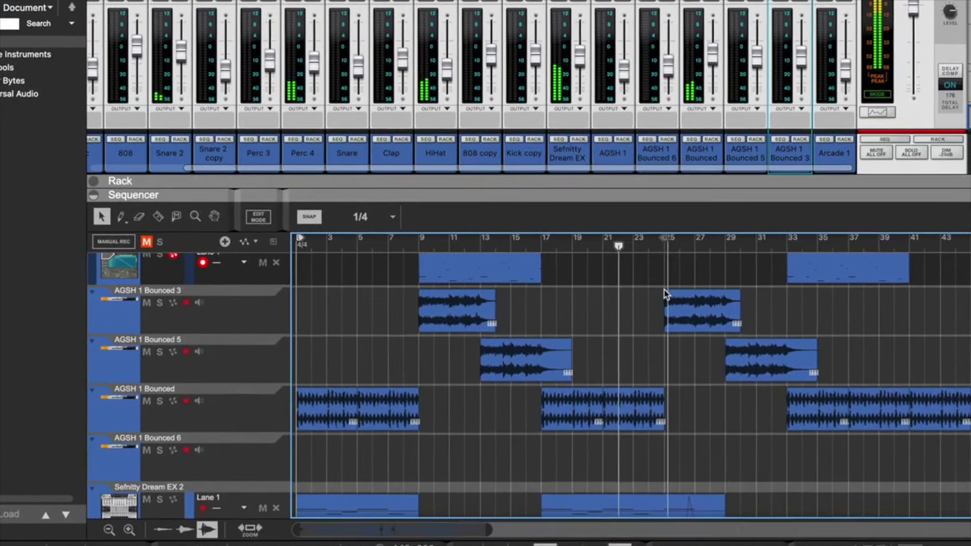
Step: Bring the rack back, reopen HalfTime 2, switch its effect off and close the plug-in window
{"action": "key", "text": "F6"}
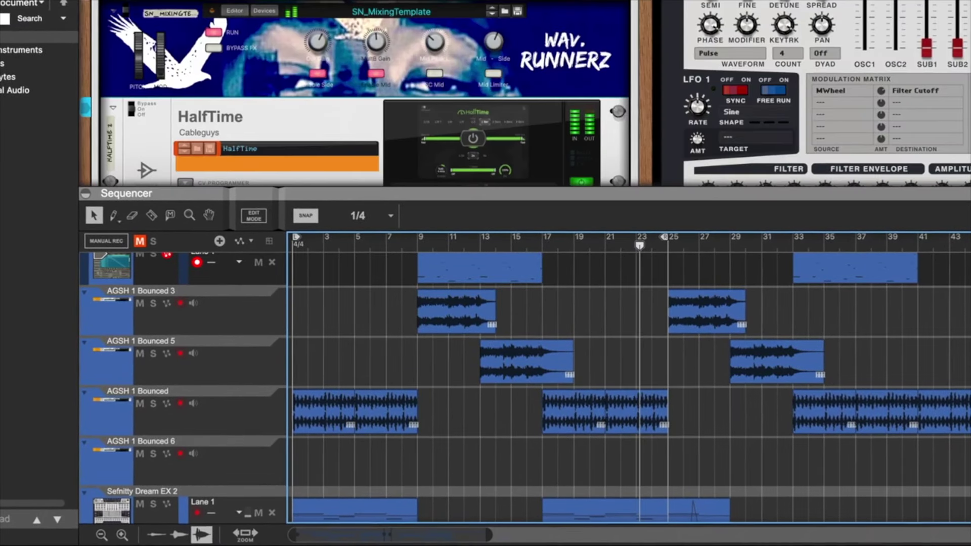
{"action": "left_click", "coordinate": [473, 138]}
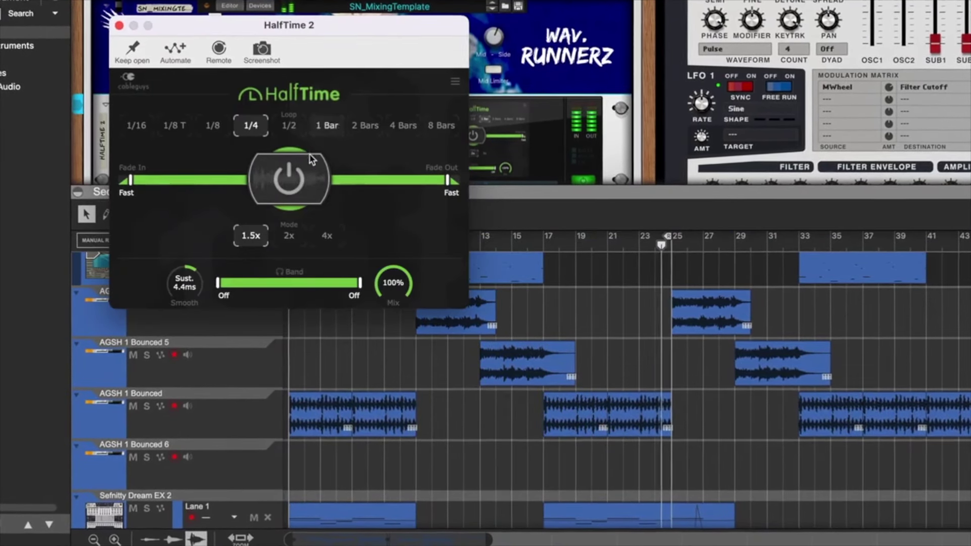
{"action": "left_click", "coordinate": [297, 170]}
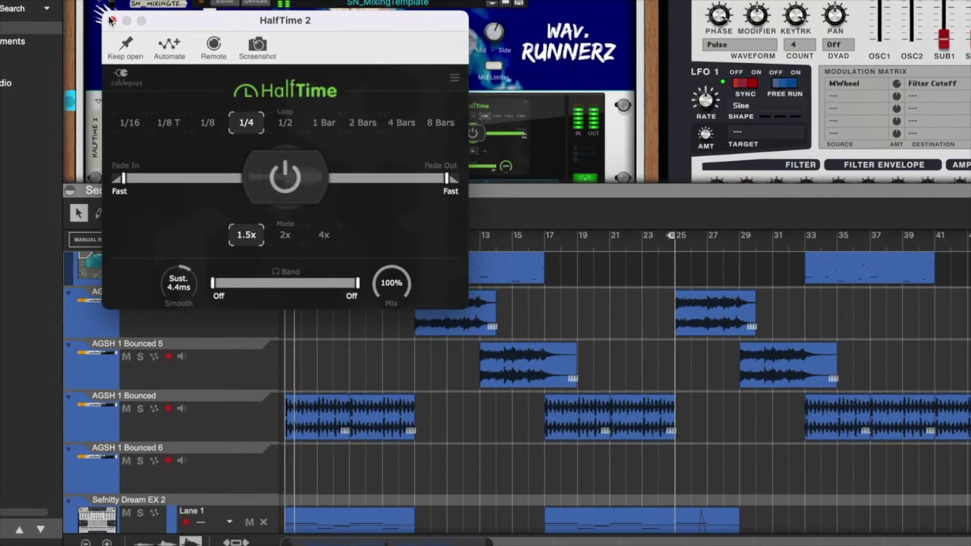
{"action": "left_click", "coordinate": [110, 19]}
Step: Enlarge the sequencer with reduced track heights and extend the right locator to bar 49
{"action": "left_click_drag", "start_coordinate": [597, 188], "coordinate": [380, 36]}
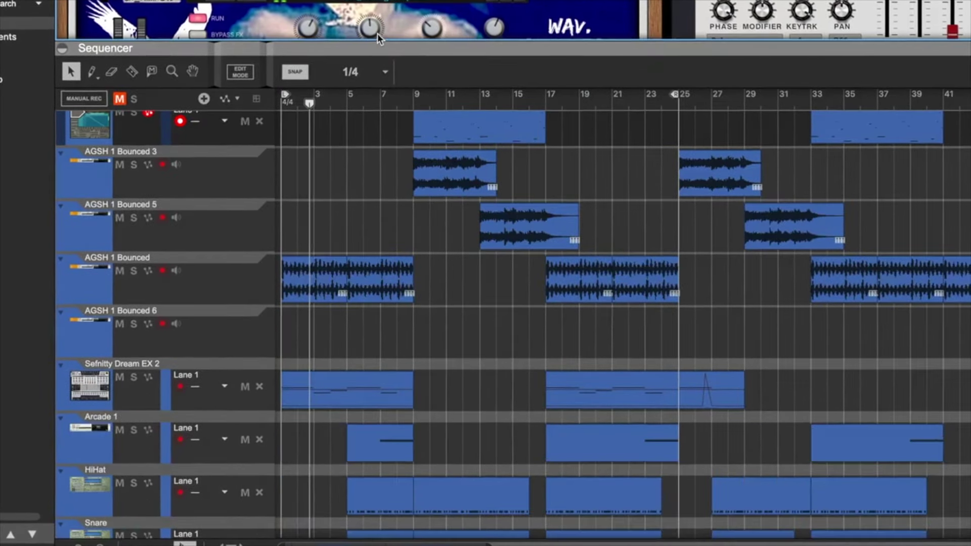
{"action": "scroll", "coordinate": [474, 397], "scroll_direction": "up", "scroll_amount": 3}
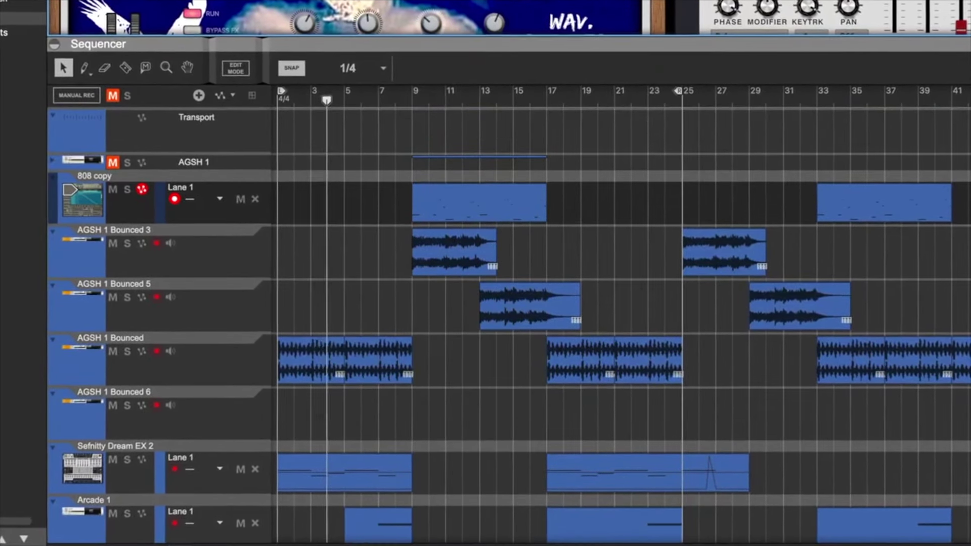
{"action": "scroll", "coordinate": [638, 314], "scroll_direction": "down", "scroll_amount": 3}
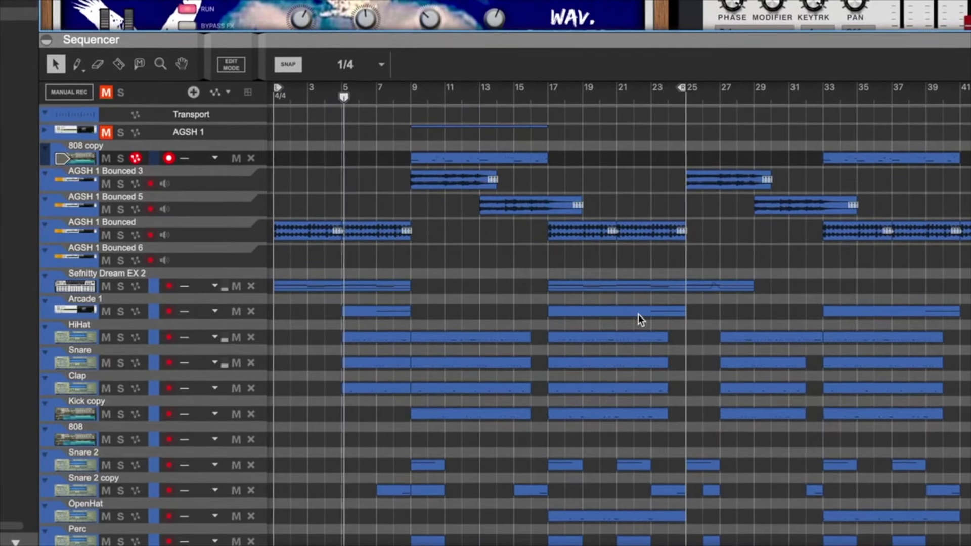
{"action": "left_click_drag", "start_coordinate": [681, 87], "coordinate": [955, 95]}
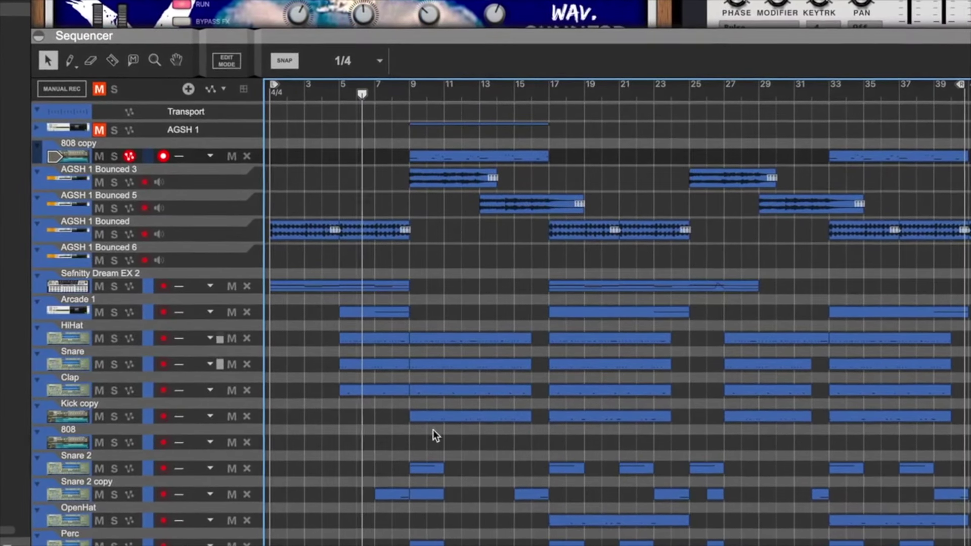
{"action": "scroll", "coordinate": [839, 61], "scroll_direction": "down", "scroll_amount": 5}
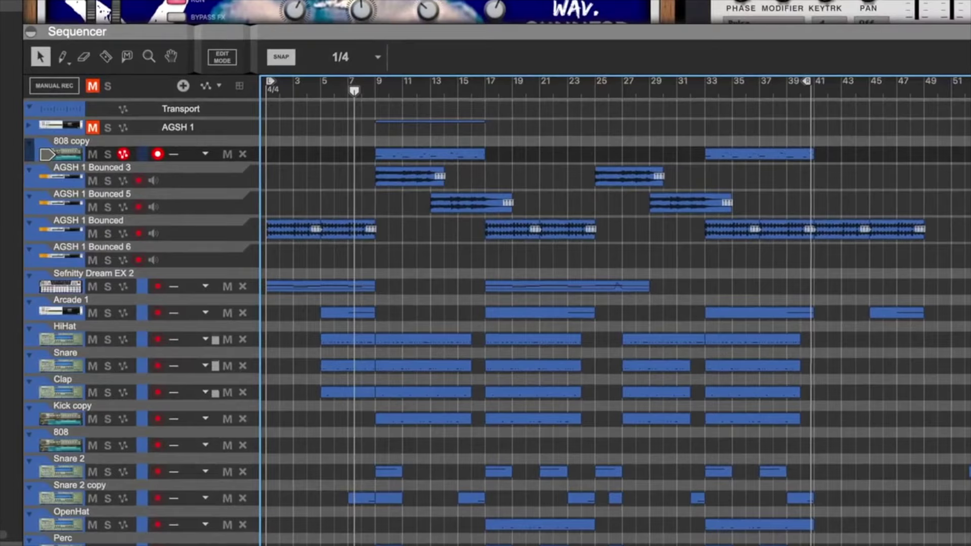
{"action": "left_click_drag", "start_coordinate": [812, 78], "coordinate": [931, 87]}
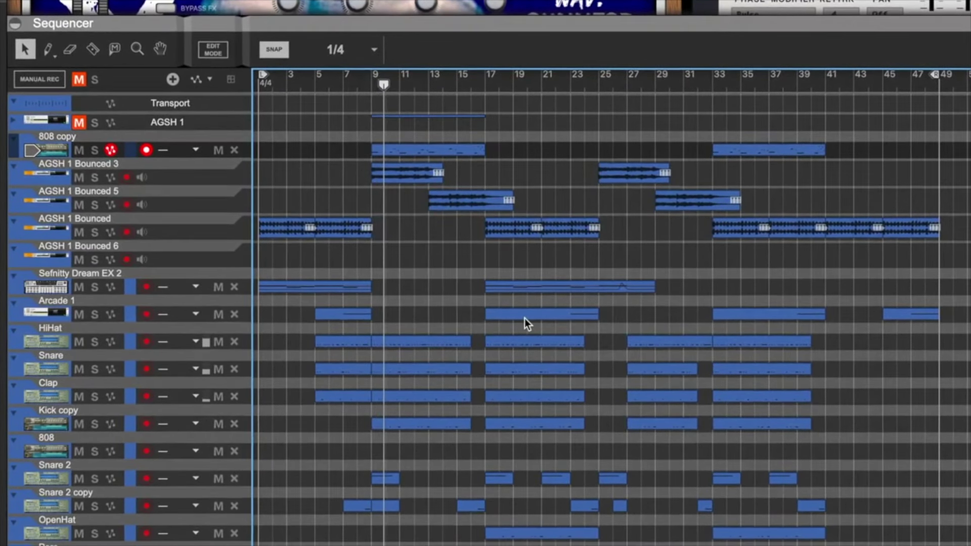
Step: Show the mixer's channels from OpenHat onward, and resize the areas to bring the rack and arrangement back into view
{"action": "key", "text": "F5"}
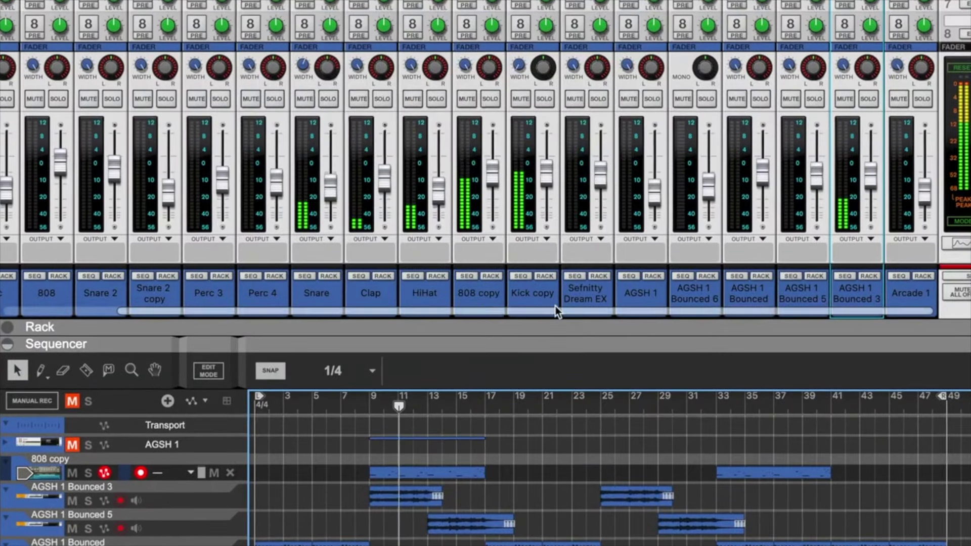
{"action": "scroll", "coordinate": [403, 228], "scroll_direction": "left", "scroll_amount": 3}
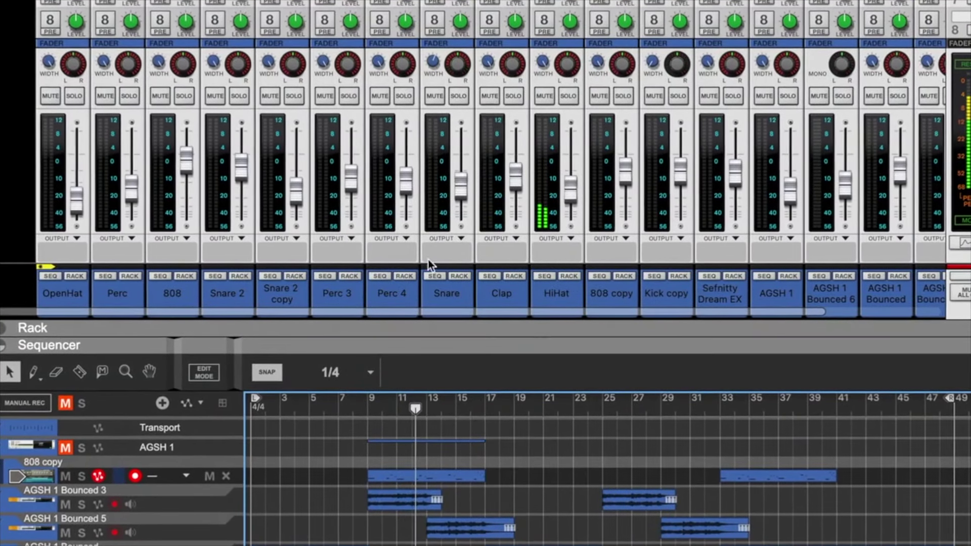
{"action": "left_click_drag", "start_coordinate": [551, 353], "coordinate": [266, 74]}
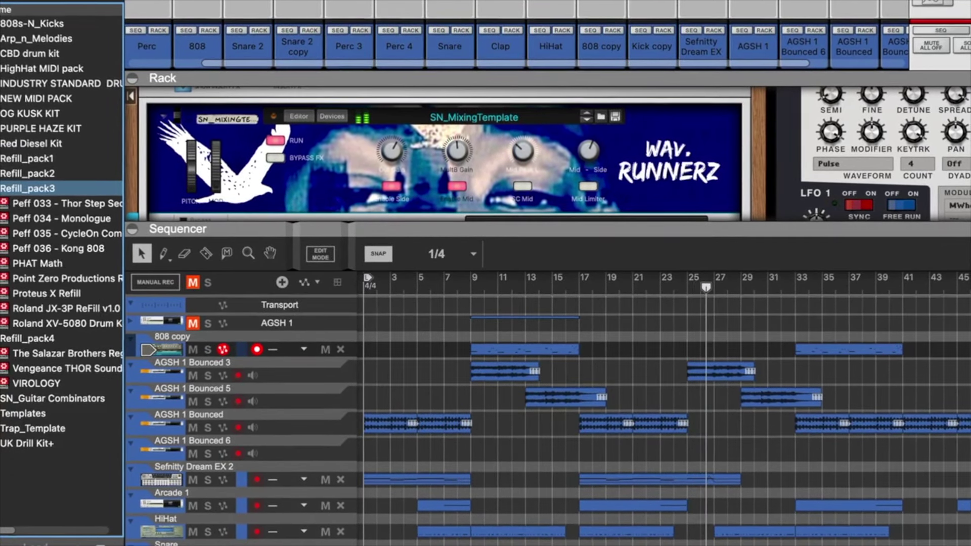
Step: Look through the Refill_pack folders in the browser and collapse Refill_pack2, Refill_pack3 and Refill_pack4
{"action": "left_click", "coordinate": [59, 172]}
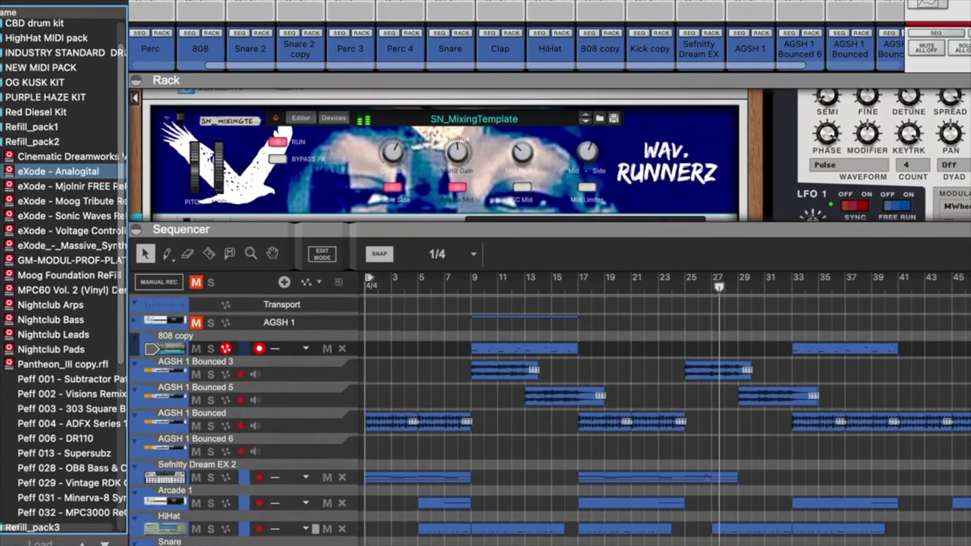
{"action": "scroll", "coordinate": [82, 293], "scroll_direction": "down", "scroll_amount": 5}
{"action": "scroll", "coordinate": [82, 291], "scroll_direction": "up", "scroll_amount": 4}
{"action": "left_click", "coordinate": [2, 170]}
{"action": "key", "text": "Left"}
{"action": "key", "text": "Left"}
{"action": "left_click", "coordinate": [76, 322]}
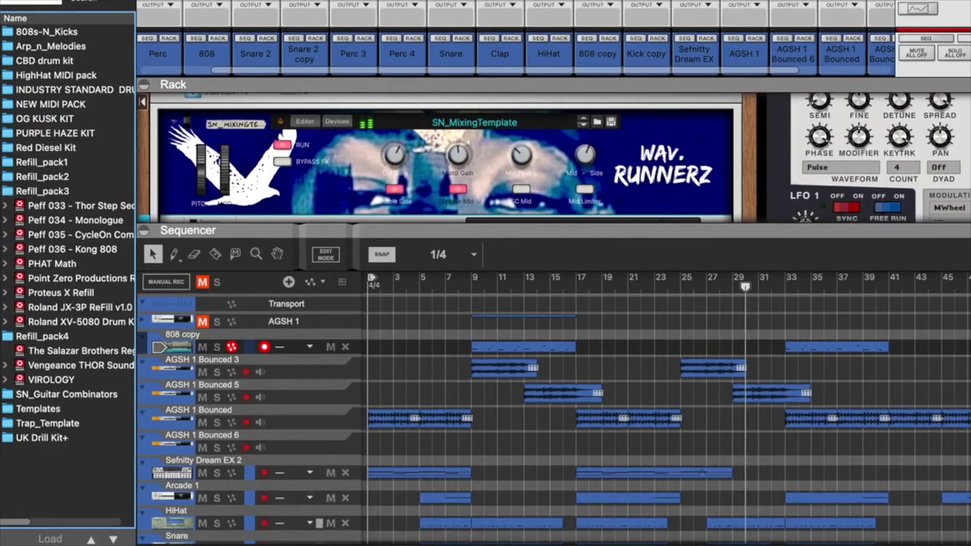
{"action": "key", "text": "Left"}
{"action": "key", "text": "Left"}
{"action": "key", "text": "Down"}
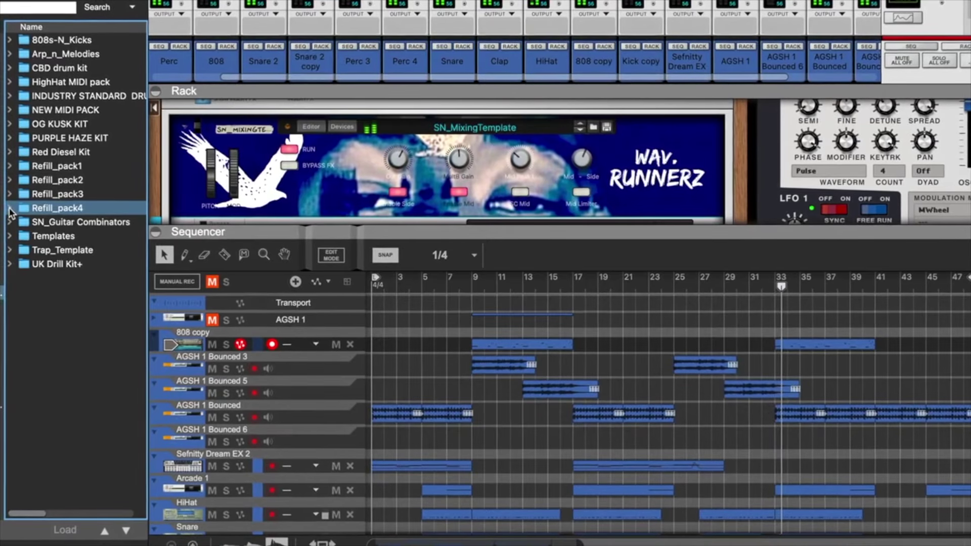
Step: Fold the rack away and resize the mixer so its faders and meters show above the track list
{"action": "left_click", "coordinate": [455, 459]}
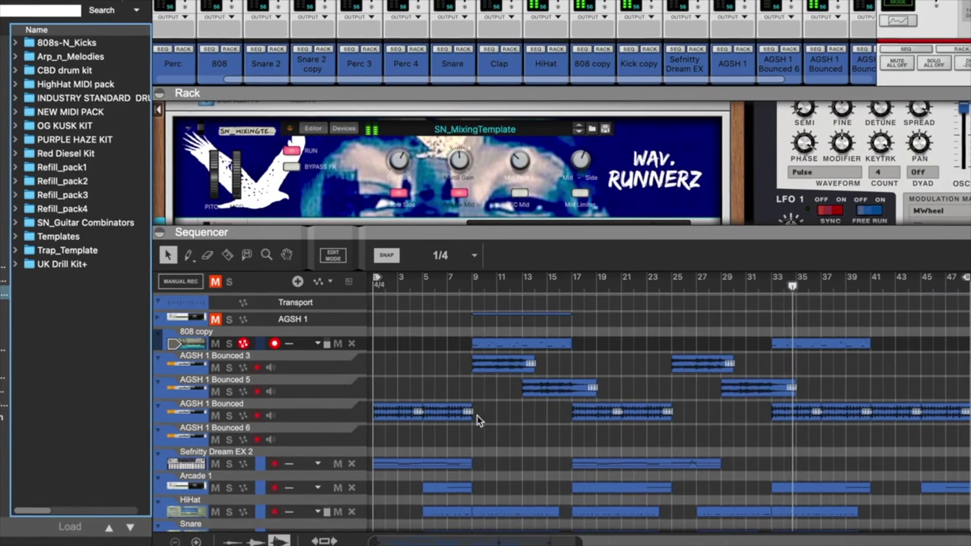
{"action": "scroll", "coordinate": [284, 396], "scroll_direction": "down", "scroll_amount": 3}
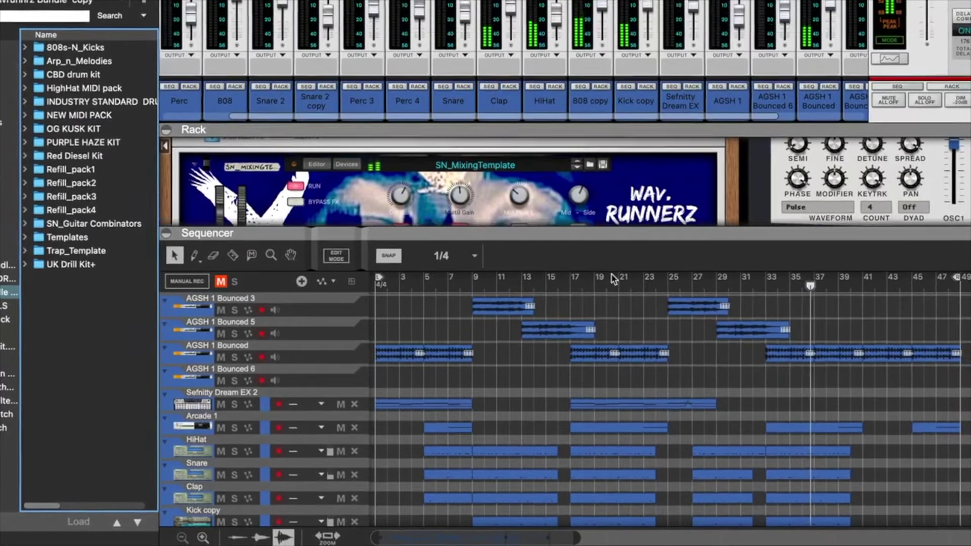
{"action": "left_click_drag", "start_coordinate": [597, 101], "coordinate": [597, 379]}
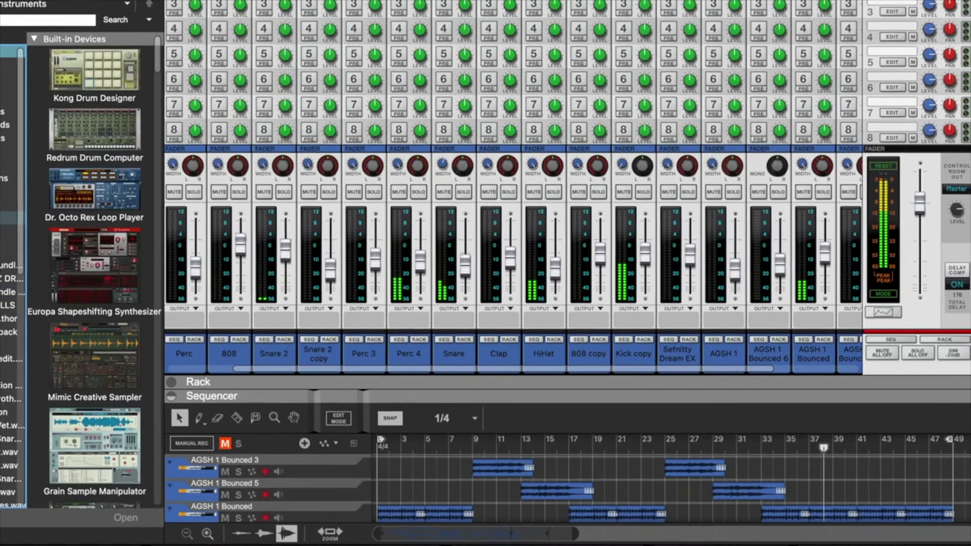
{"action": "left_click_drag", "start_coordinate": [635, 375], "coordinate": [559, 244]}
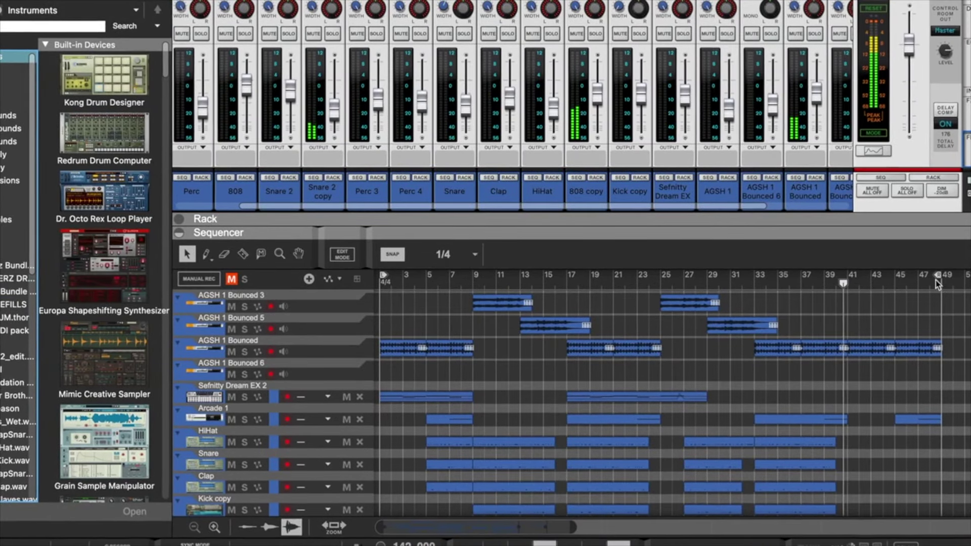
Step: Set the right locator to bar 52 and shift the Snare 2 clip at bar 37 to position 47.3.1.0
{"action": "scroll", "coordinate": [826, 333], "scroll_direction": "right", "scroll_amount": 5}
{"action": "scroll", "coordinate": [636, 399], "scroll_direction": "down", "scroll_amount": 5}
{"action": "left_click_drag", "start_coordinate": [676, 405], "coordinate": [798, 414]}
{"action": "scroll", "coordinate": [793, 408], "scroll_direction": "up", "scroll_amount": 2}
{"action": "scroll", "coordinate": [799, 455], "scroll_direction": "up", "scroll_amount": 1}
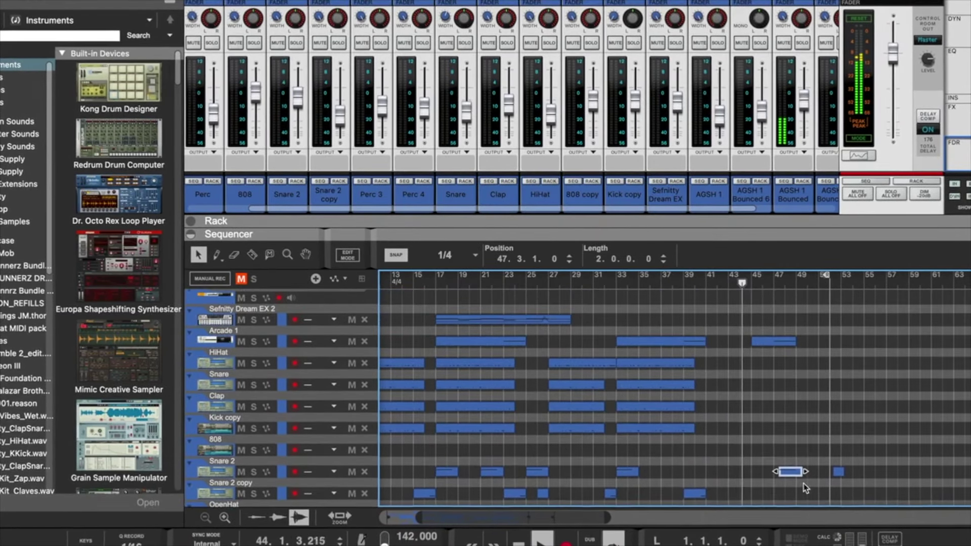
Step: Move the shifted Snare 2 clip to bar 49 and duplicate the Snare 2 copy clip at bar 39 to bar 47
{"action": "left_click_drag", "start_coordinate": [792, 471], "coordinate": [777, 489]}
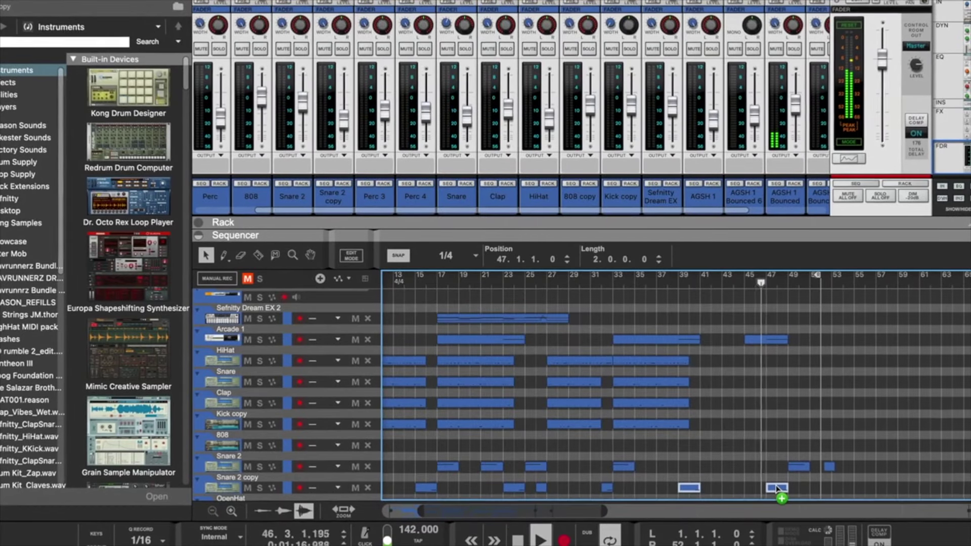
{"action": "scroll", "coordinate": [766, 429], "scroll_direction": "down", "scroll_amount": 1}
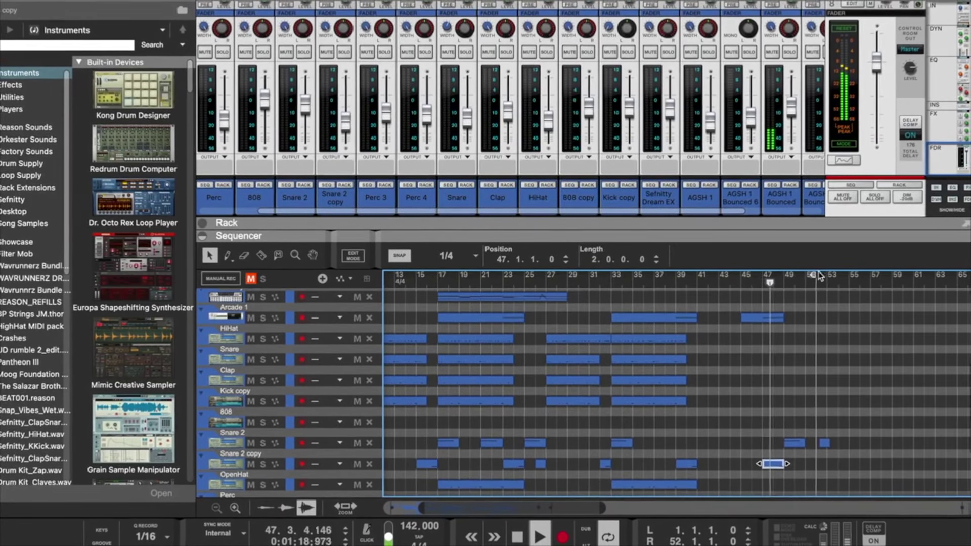